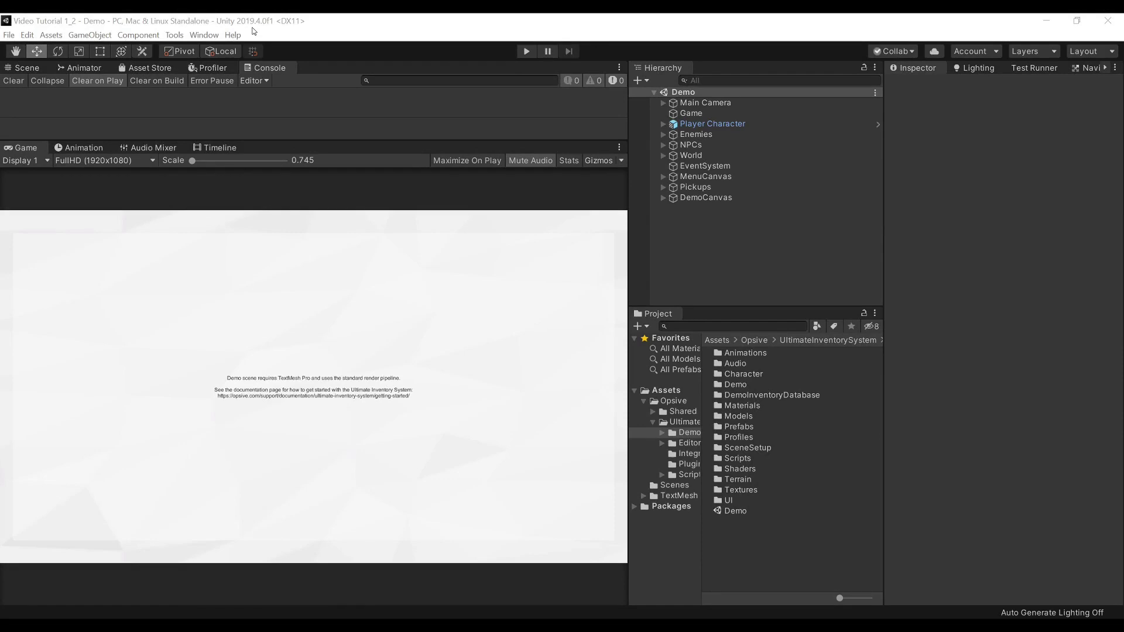
click(527, 52)
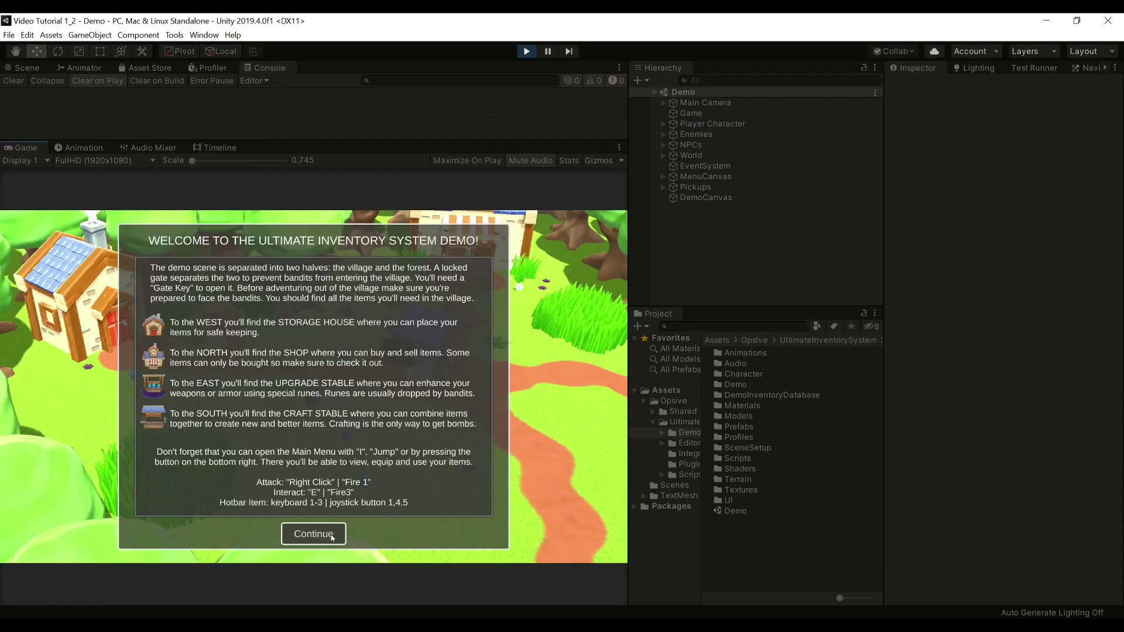
click(331, 535)
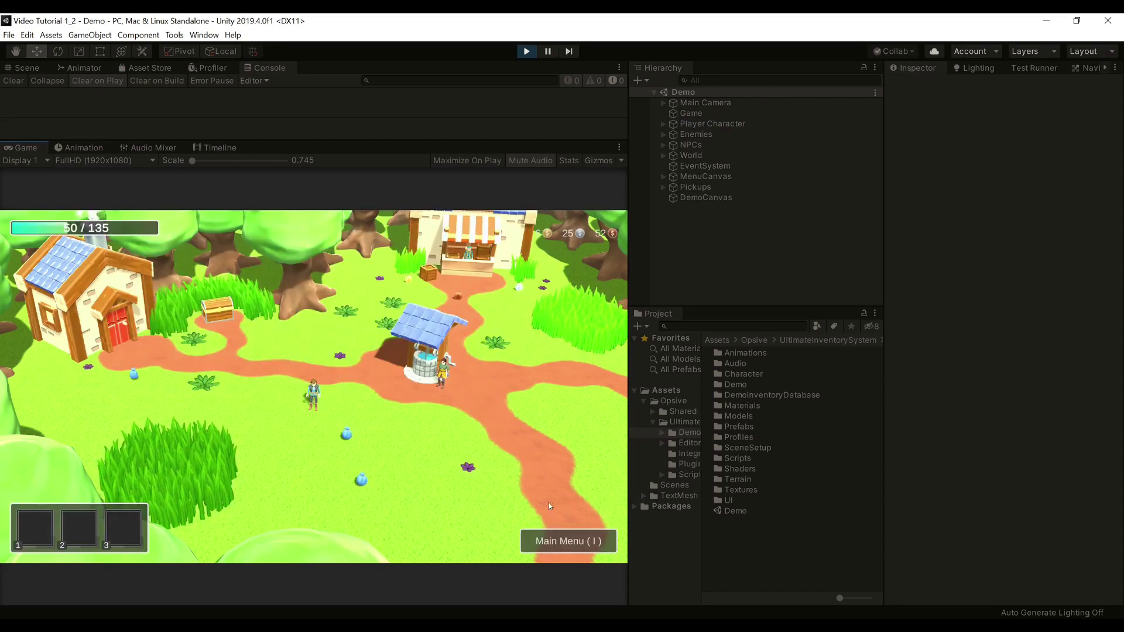
click(588, 544)
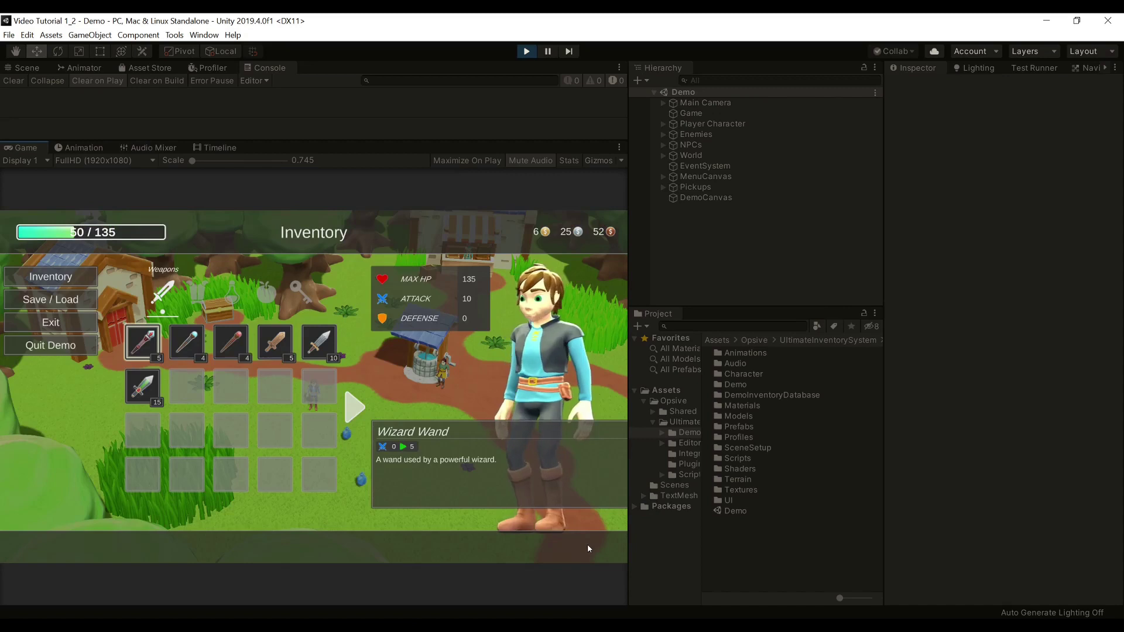
click(355, 405)
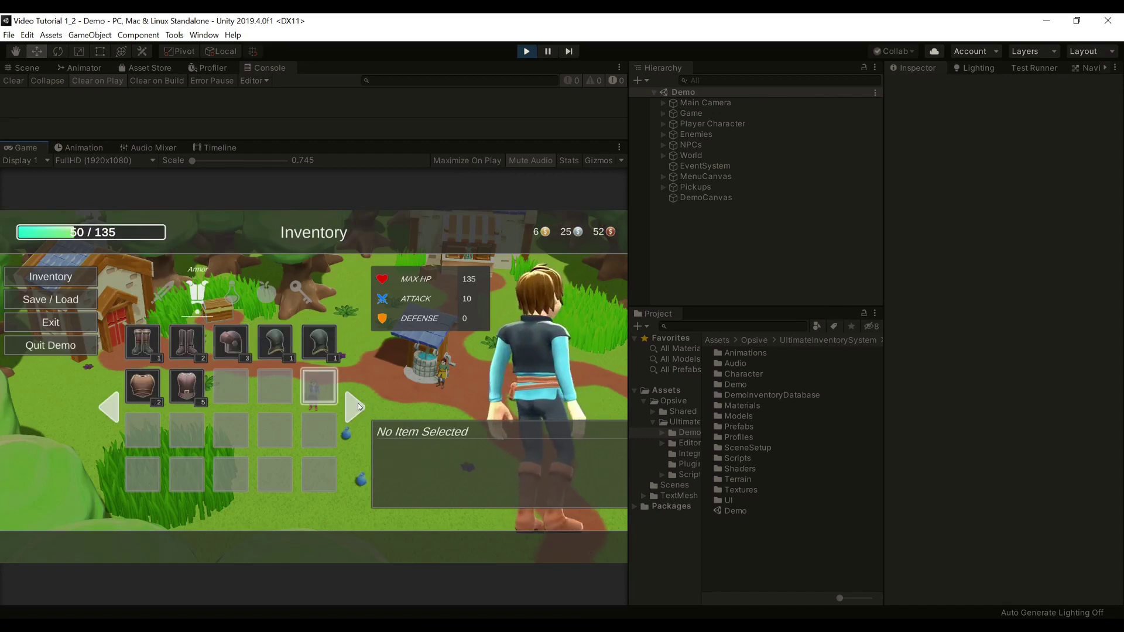
click(197, 290)
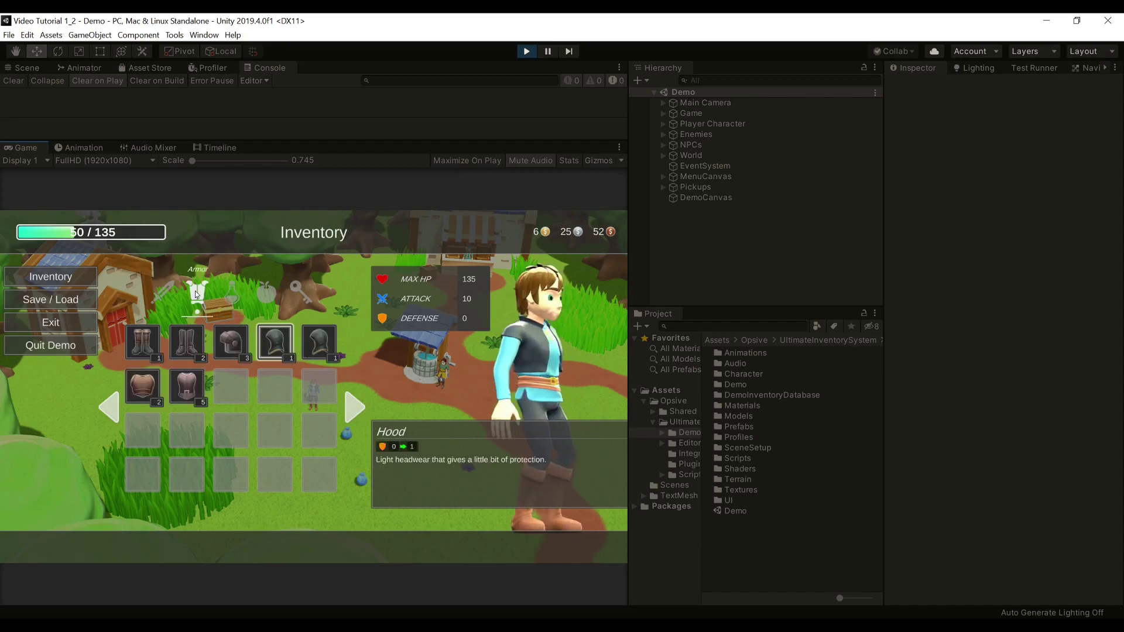
click(163, 291)
click(197, 290)
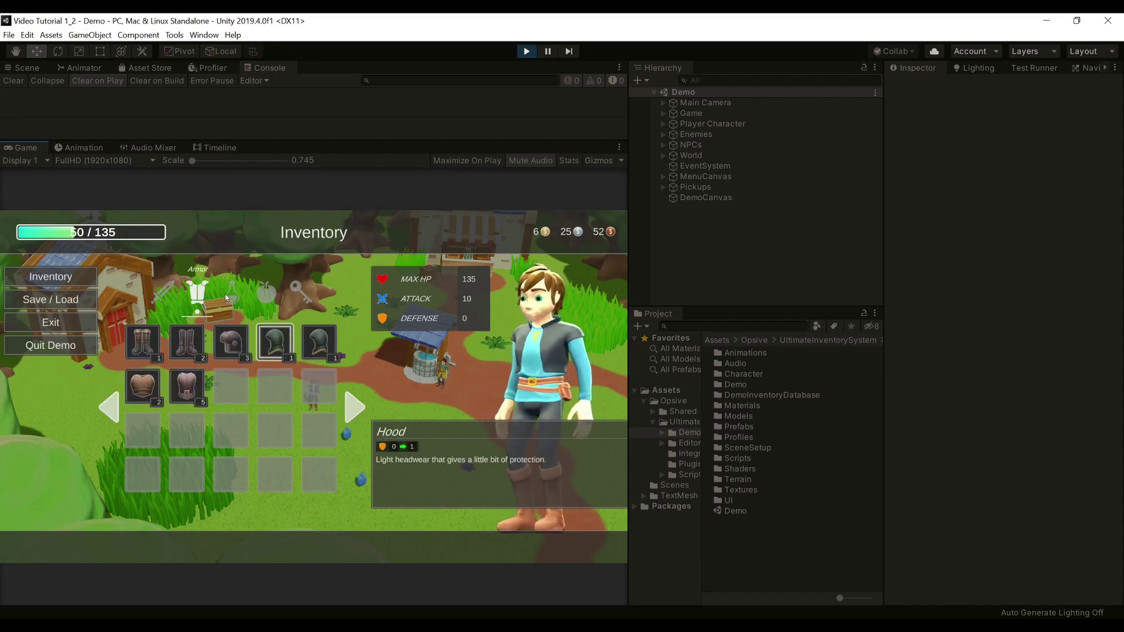
click(234, 296)
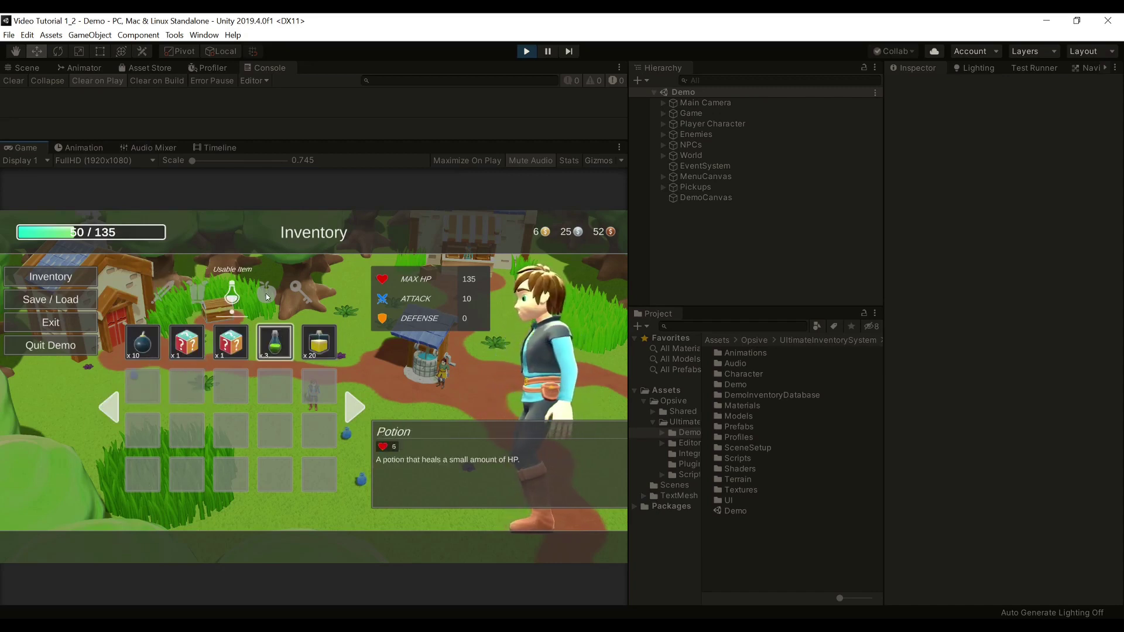
click(282, 346)
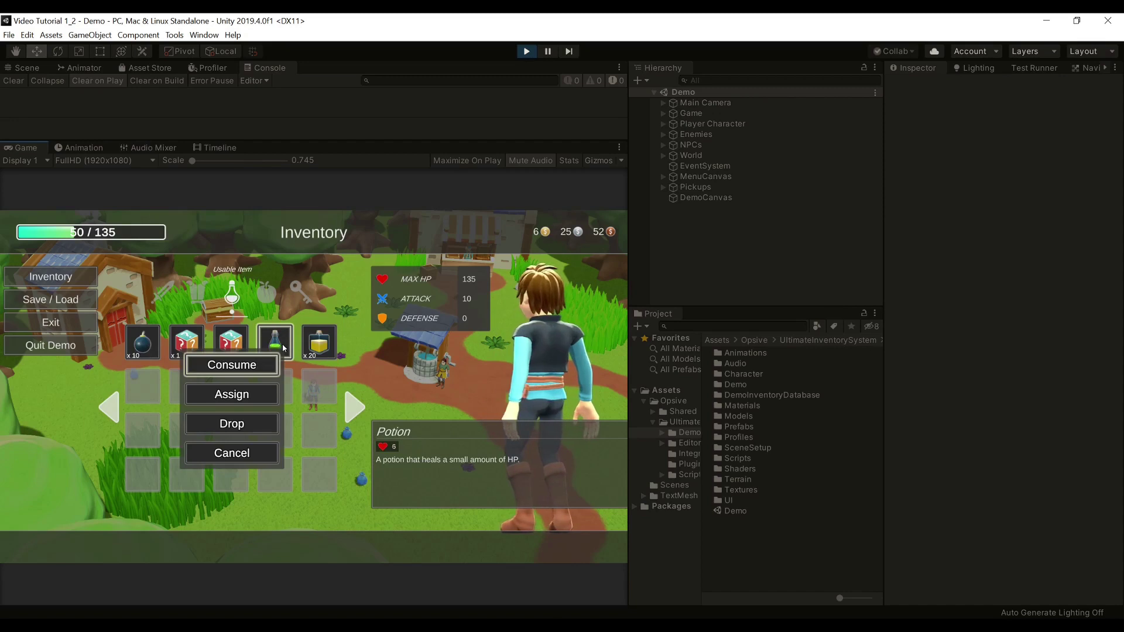
click(253, 366)
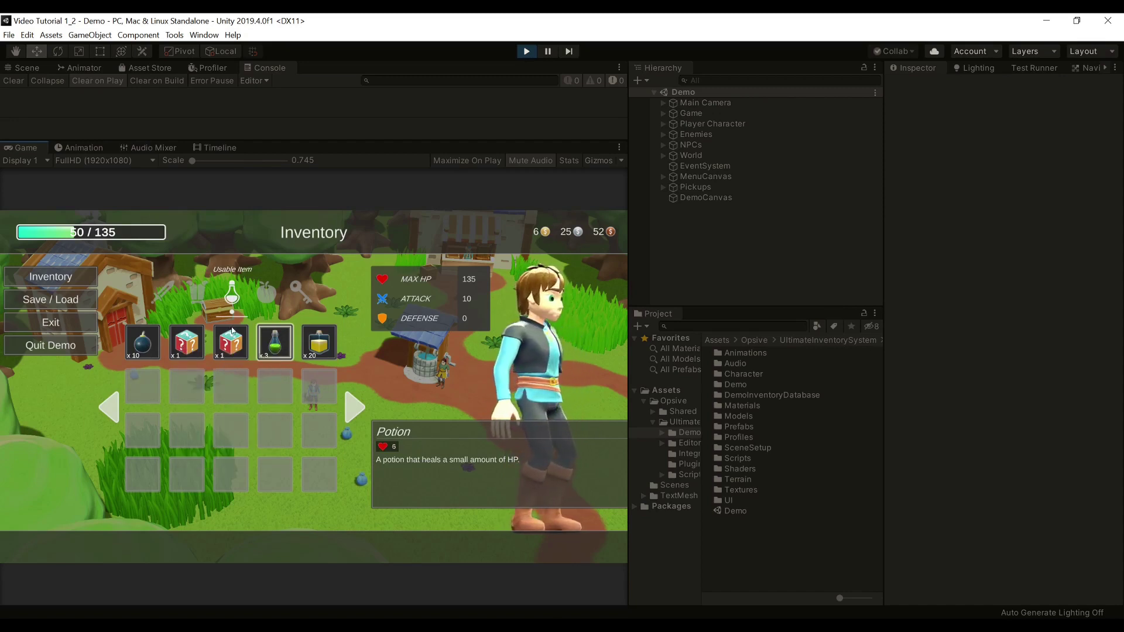
click(236, 341)
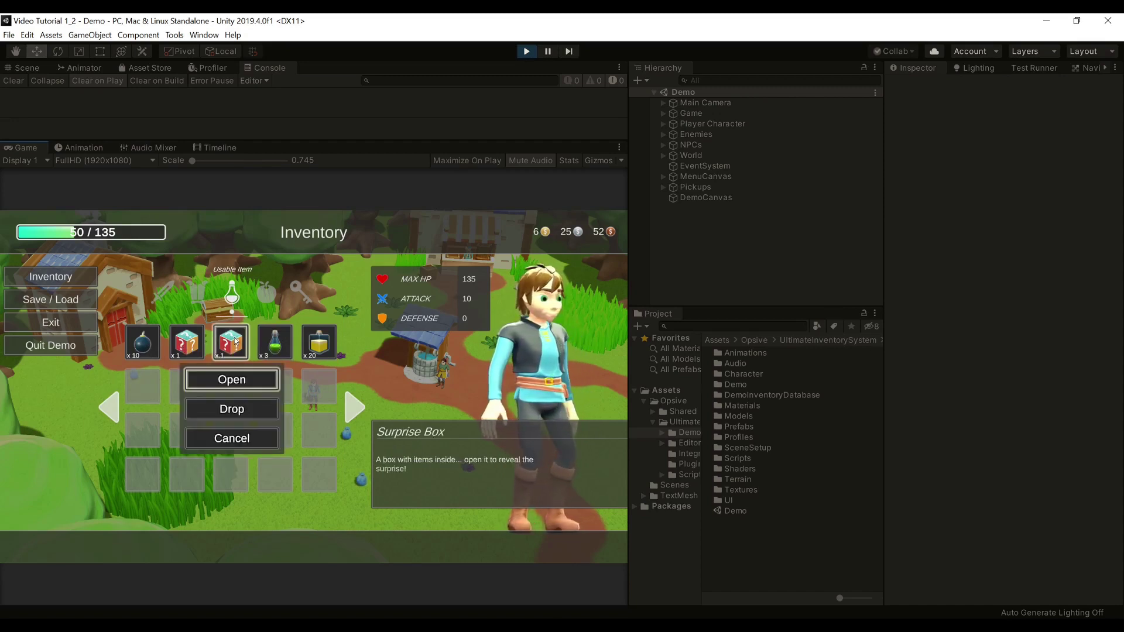
click(110, 416)
click(105, 410)
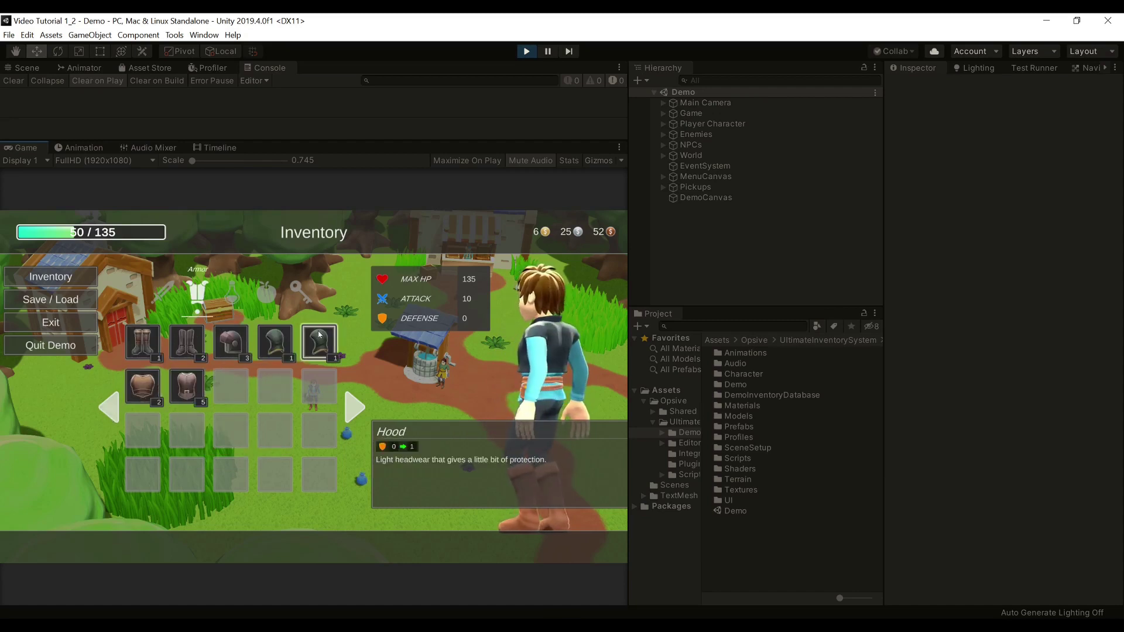
click(319, 341)
click(238, 380)
click(319, 341)
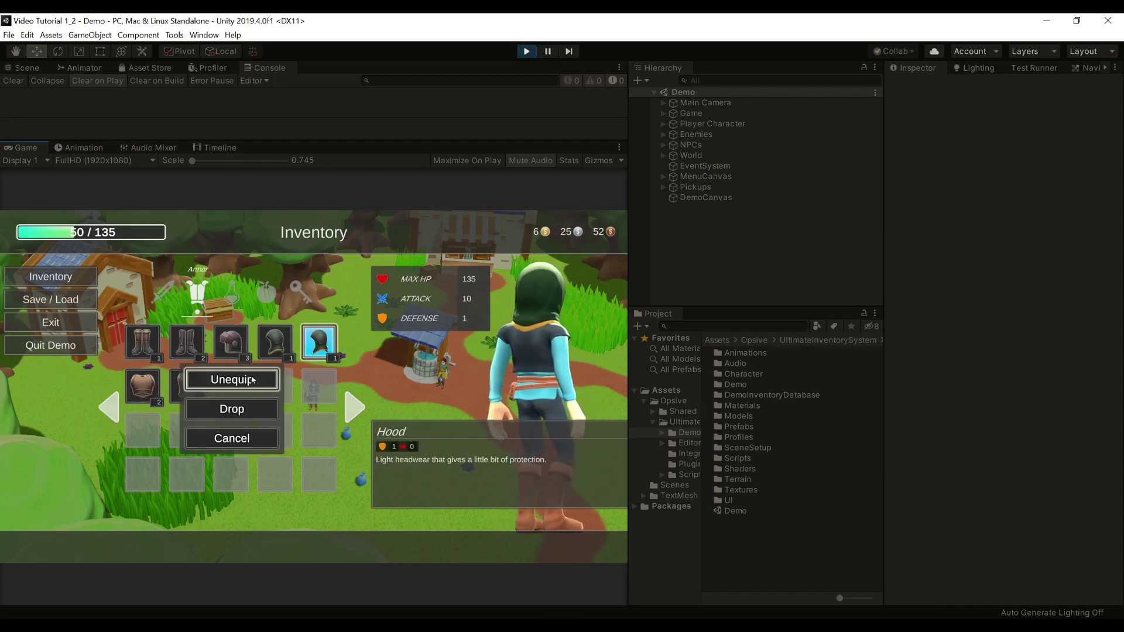
click(251, 380)
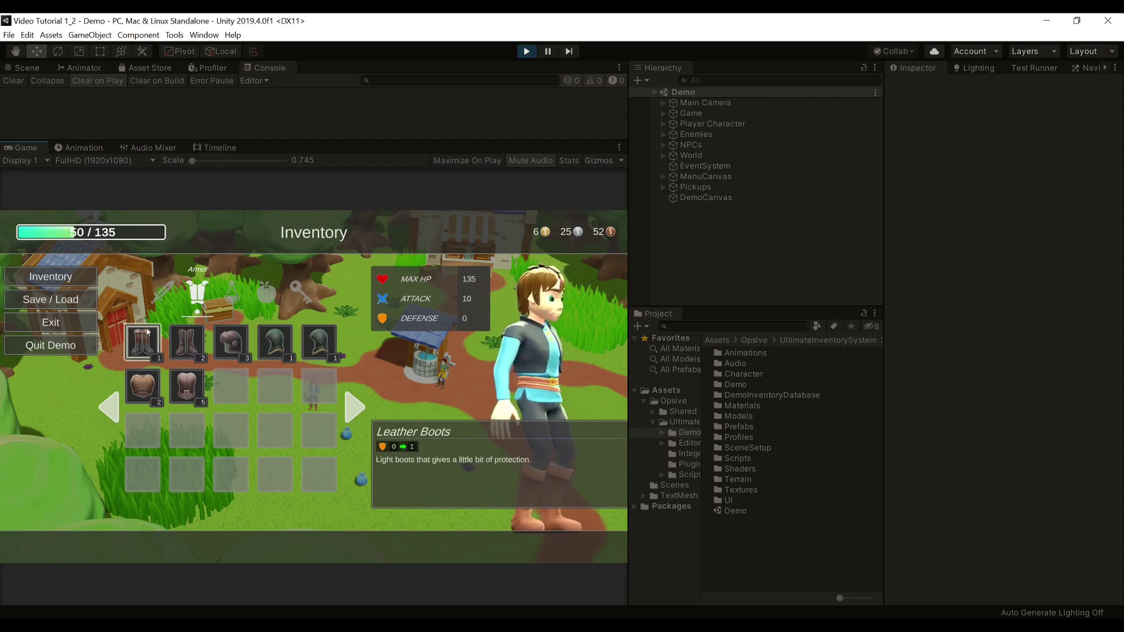
click(328, 353)
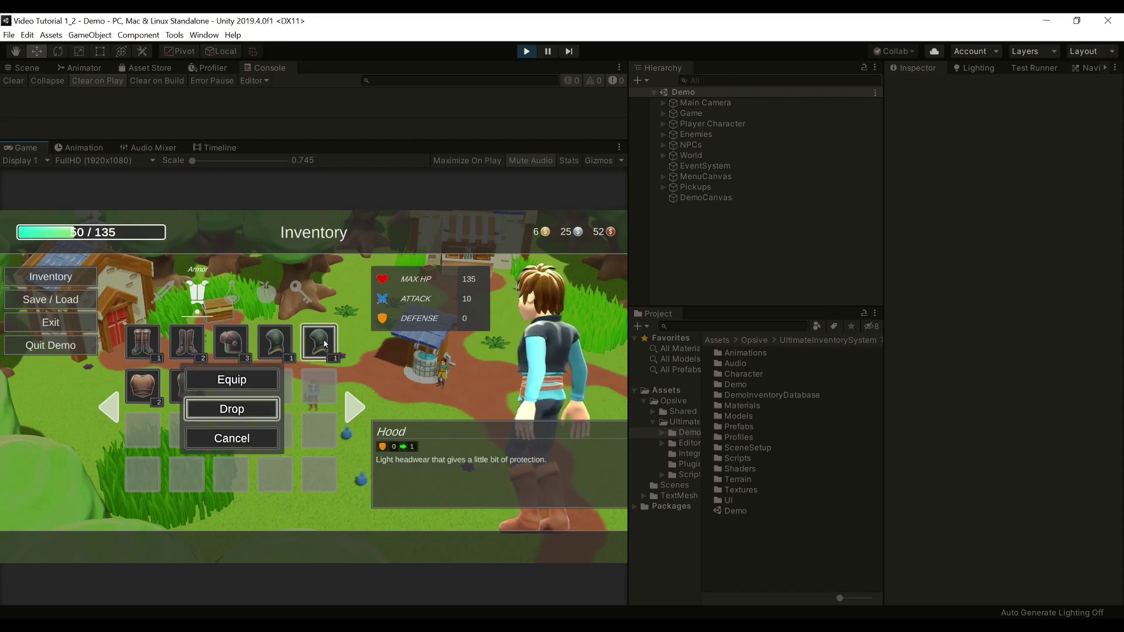
click(327, 346)
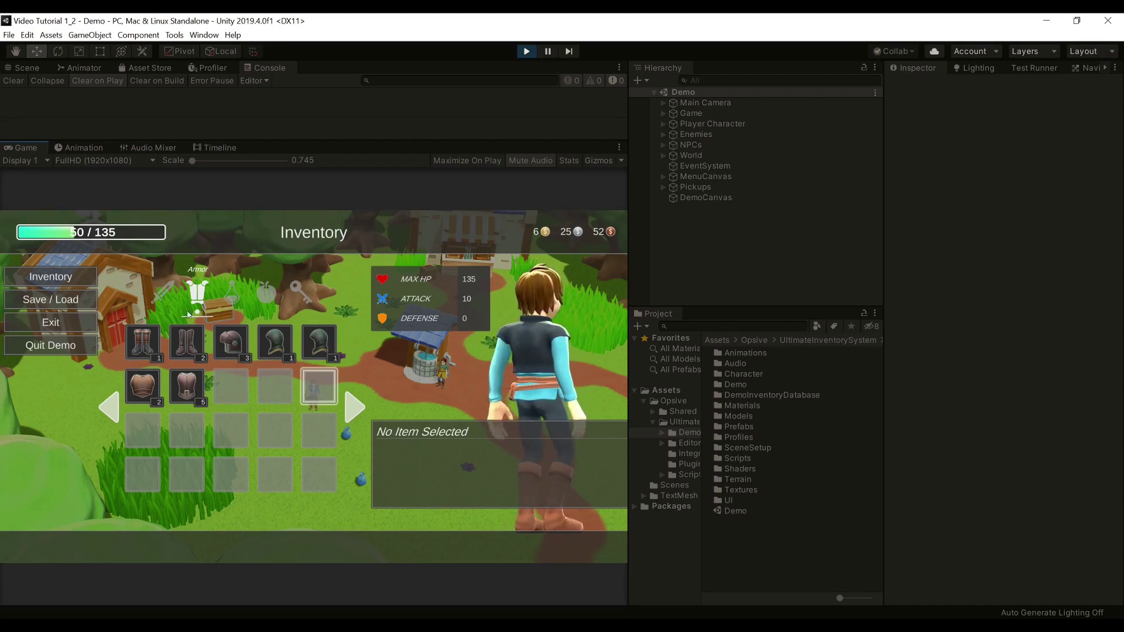
mouse_move(154, 339)
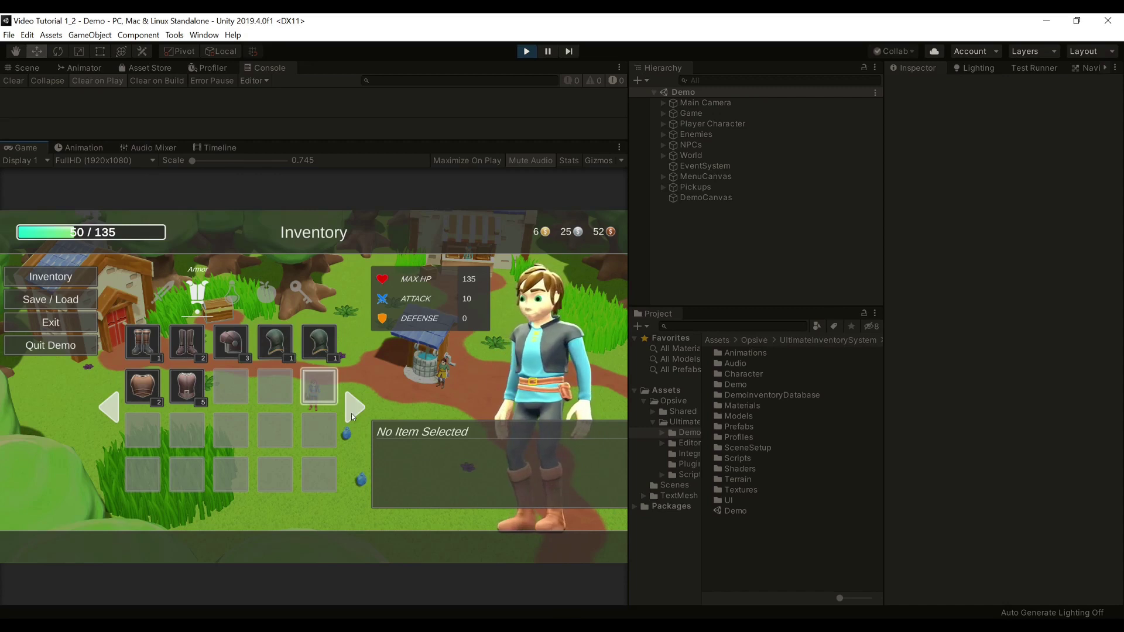
click(355, 406)
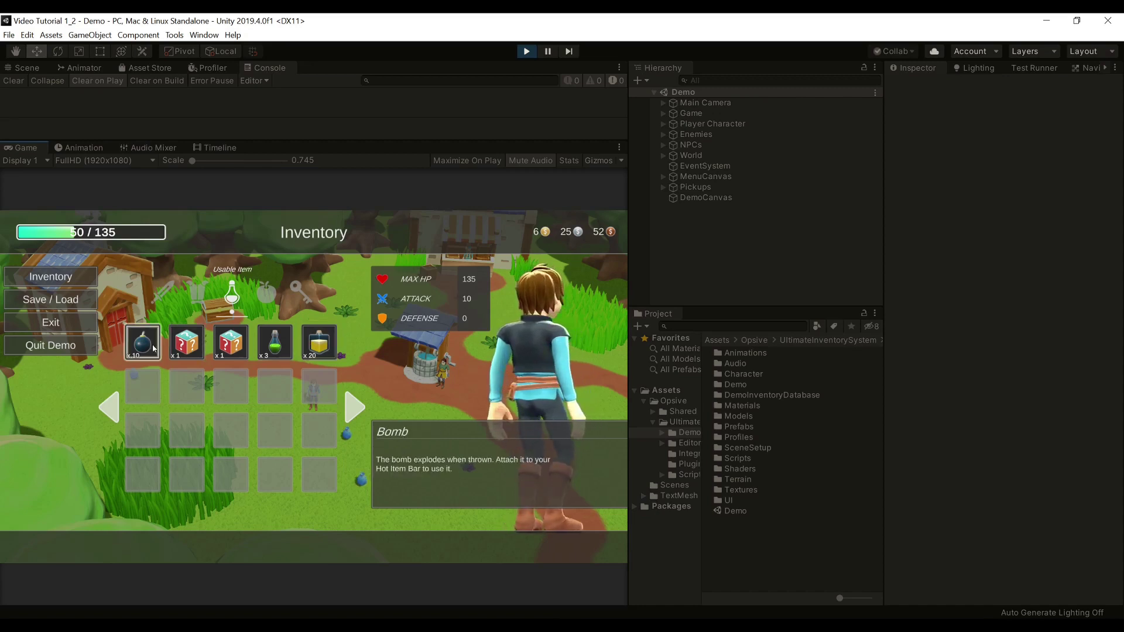
click(109, 406)
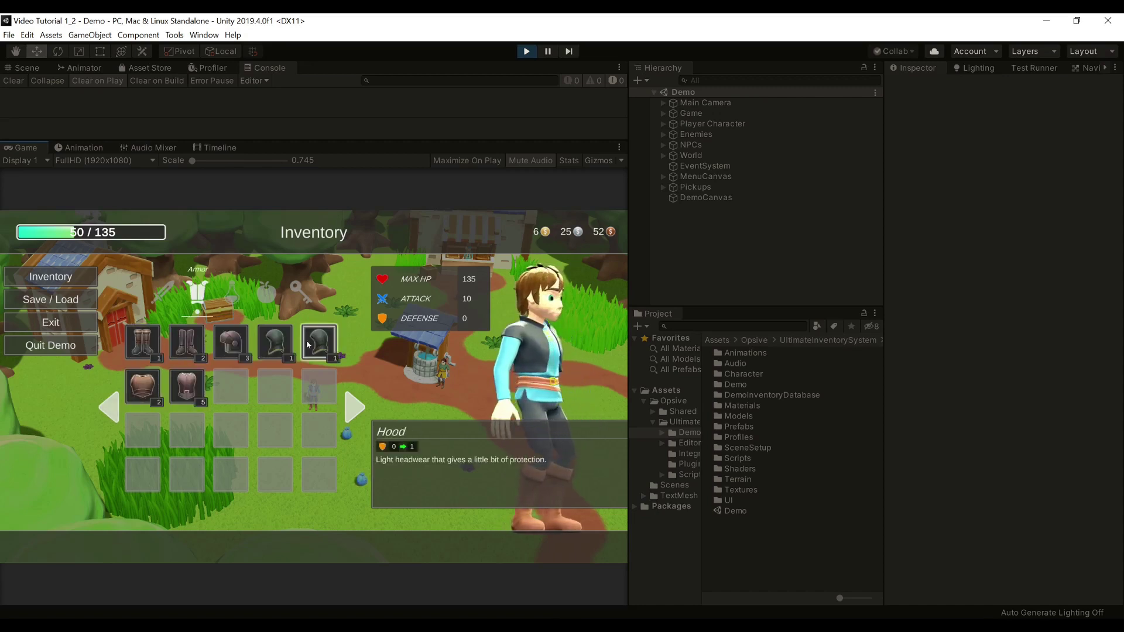
click(109, 406)
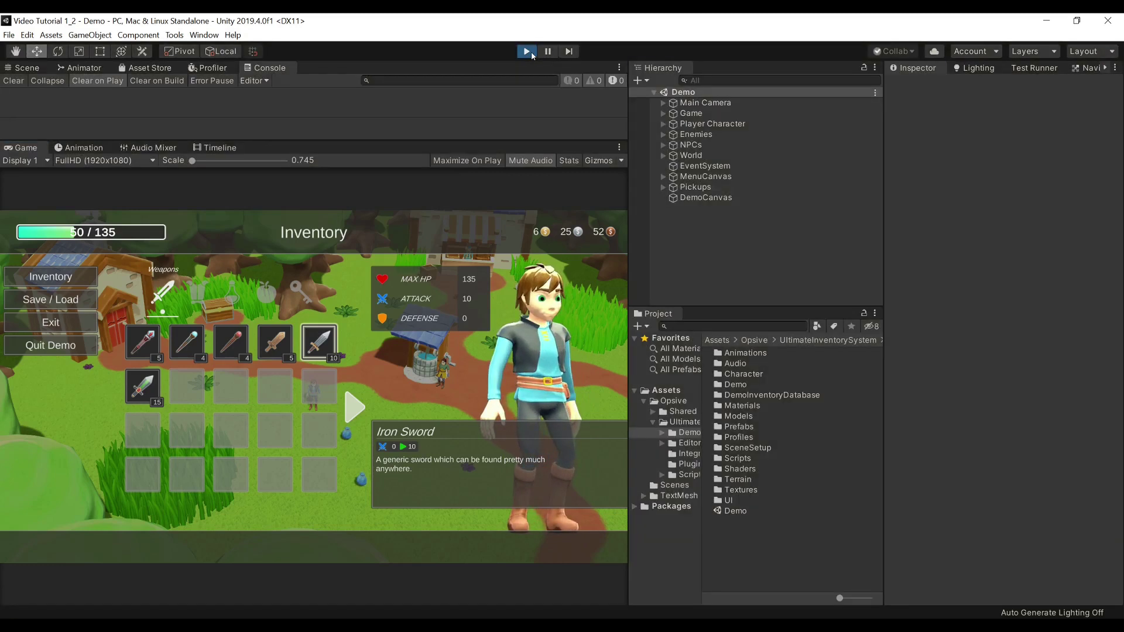
click(527, 51)
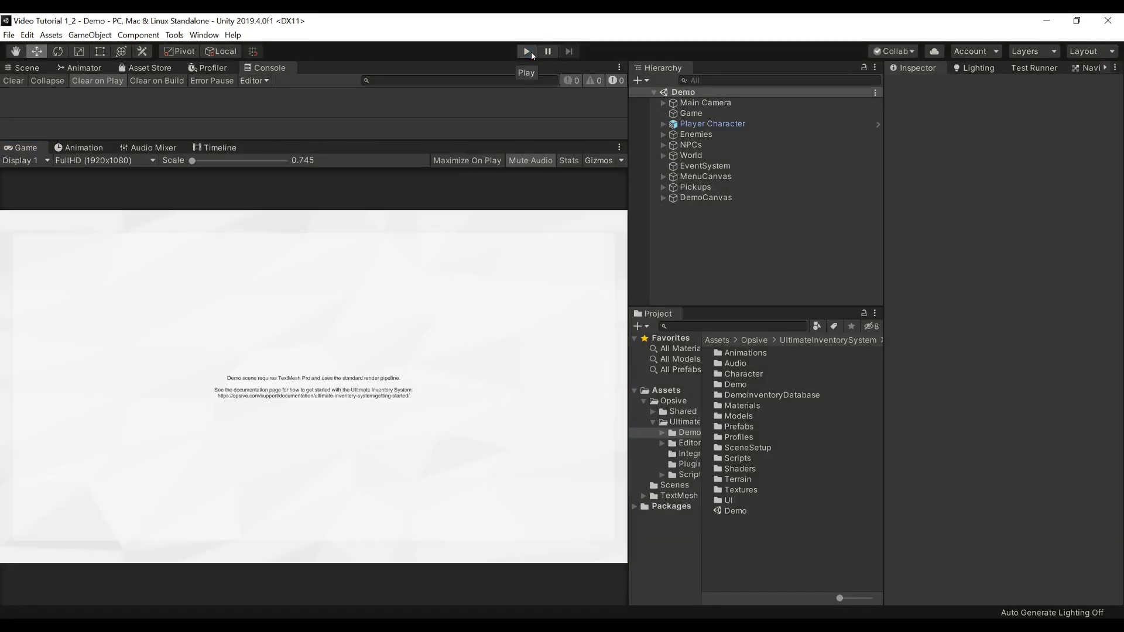
- Scroll through the Player Character's Inspector components, then return to the Game object's Inventory System Manager
click(726, 115)
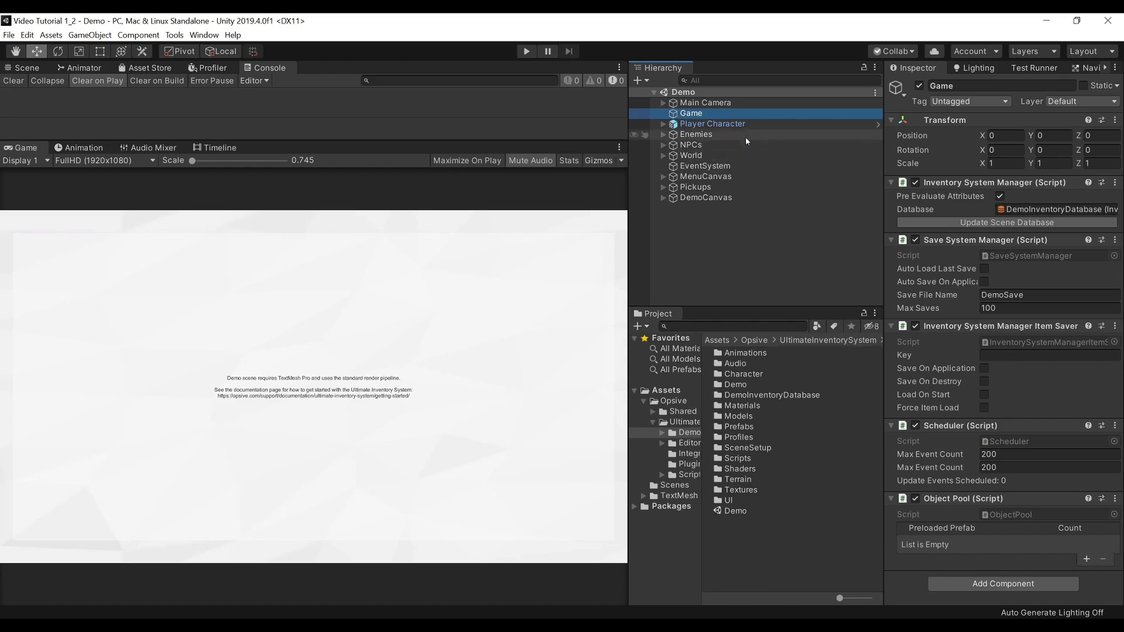
click(730, 124)
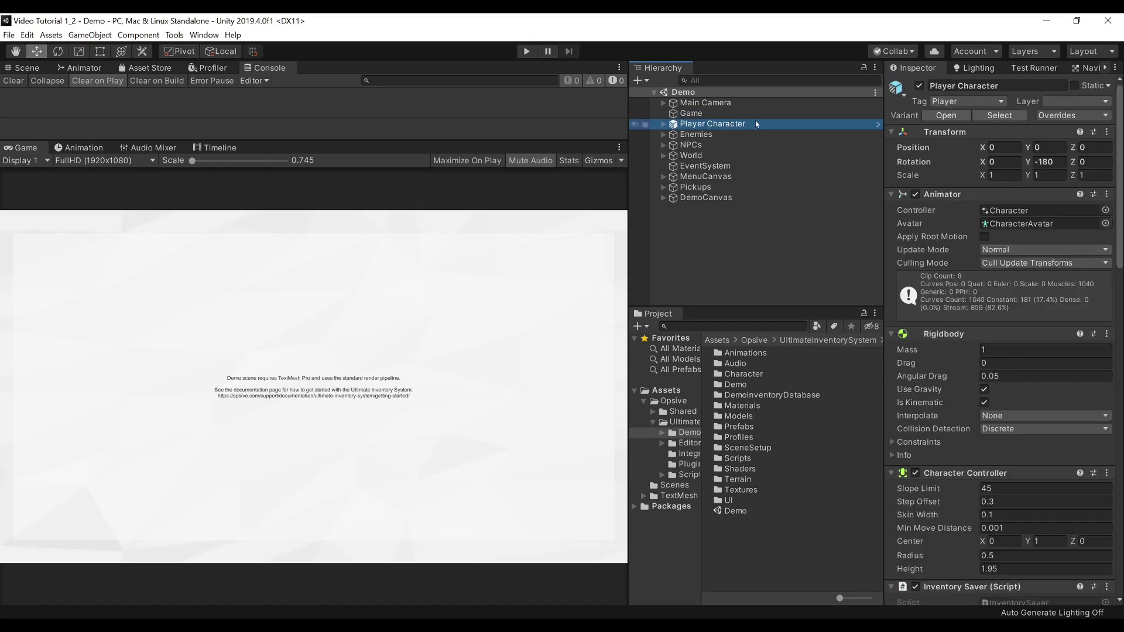
scroll(949, 201, down, 5)
scroll(948, 201, down, 10)
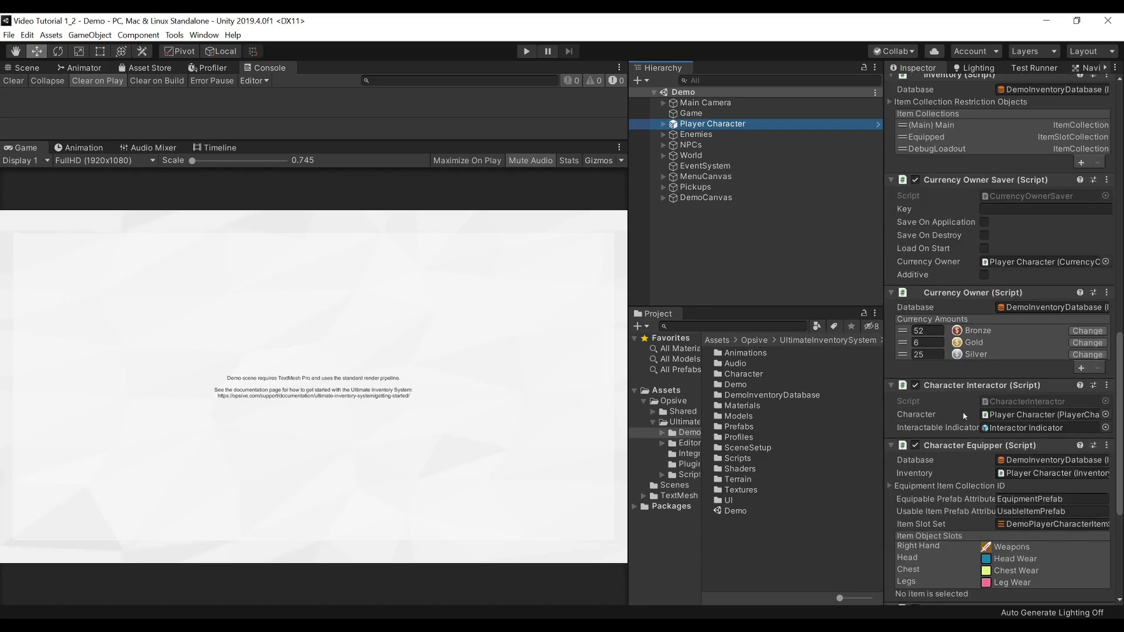
scroll(984, 413, down, 3)
scroll(1007, 463, up, 3)
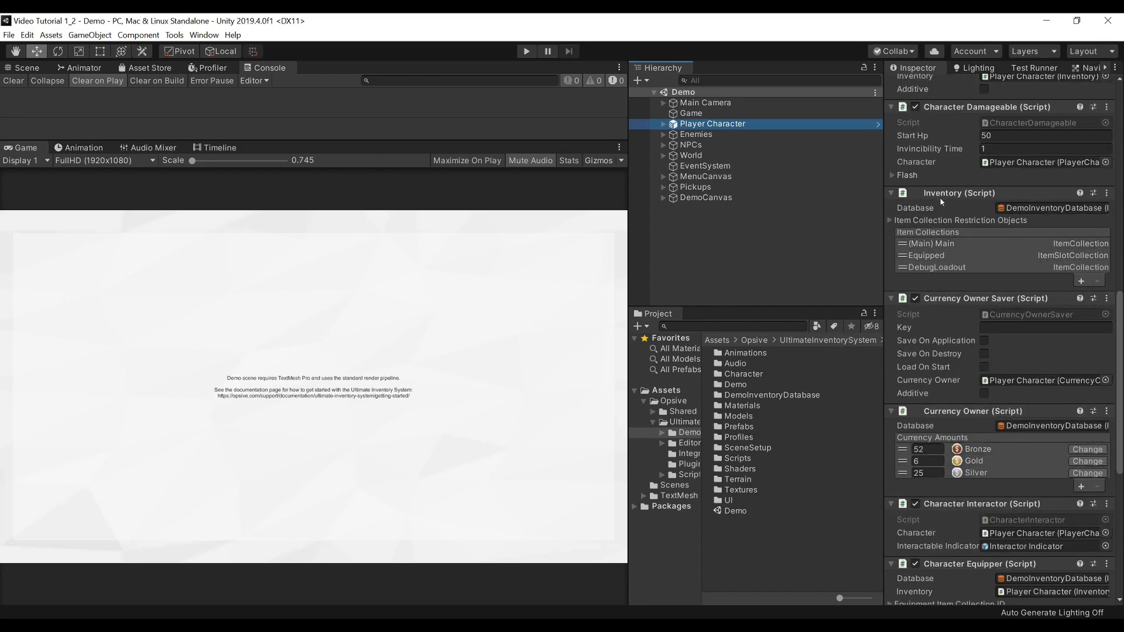
click(712, 114)
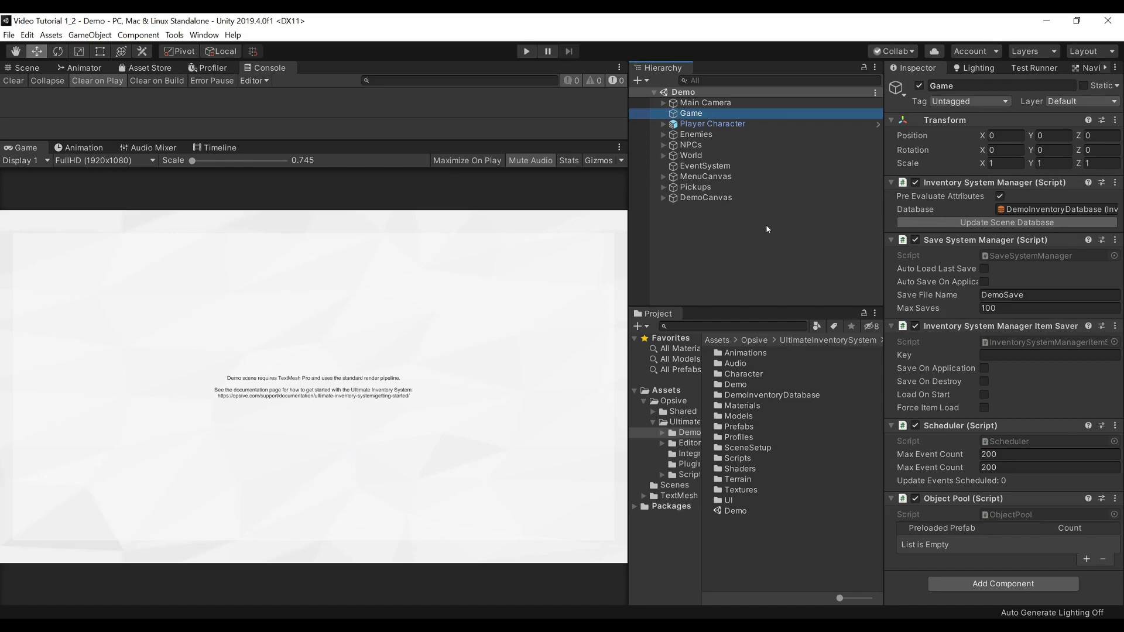
click(174, 35)
- Open the Ultimate Inventory System Main Manager on its Setup page
mouse_move(202, 52)
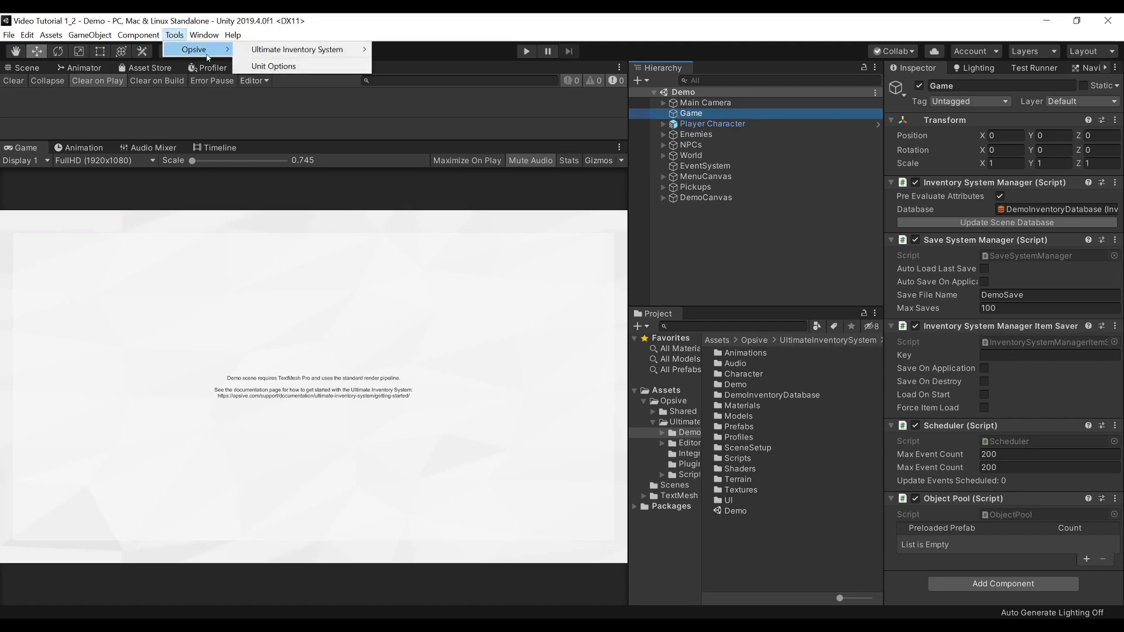
mouse_move(316, 53)
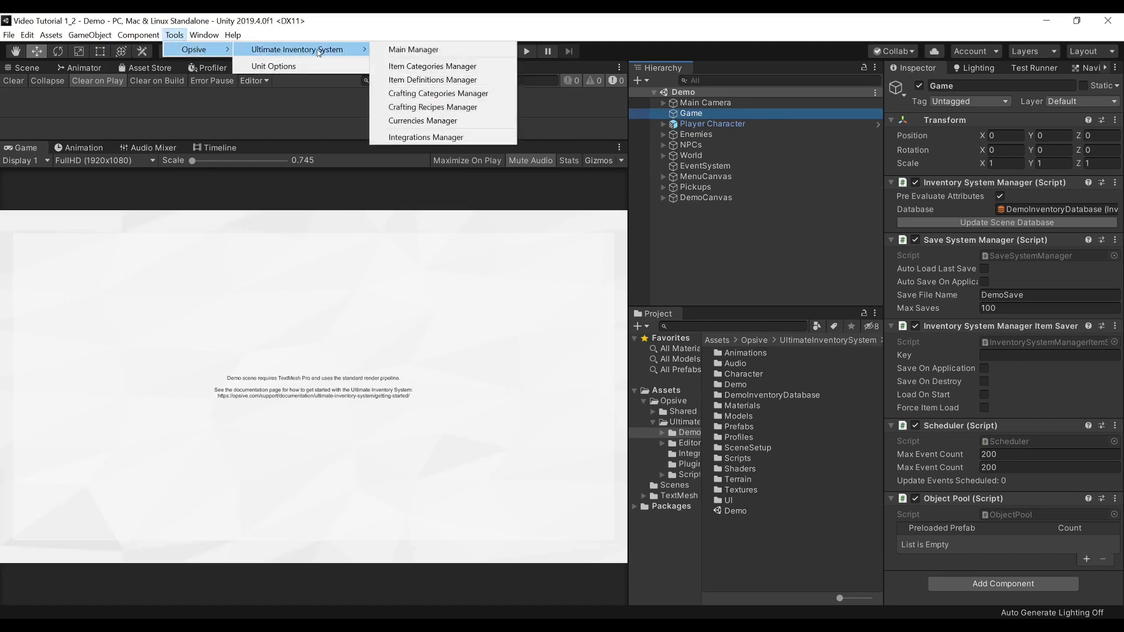
click(443, 49)
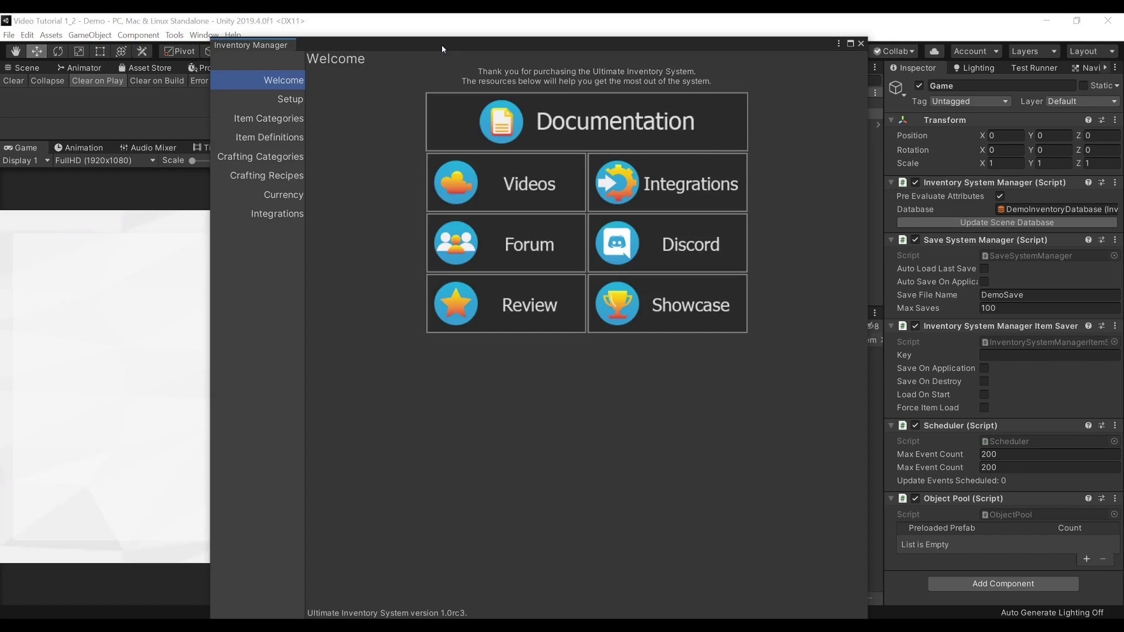
click(290, 98)
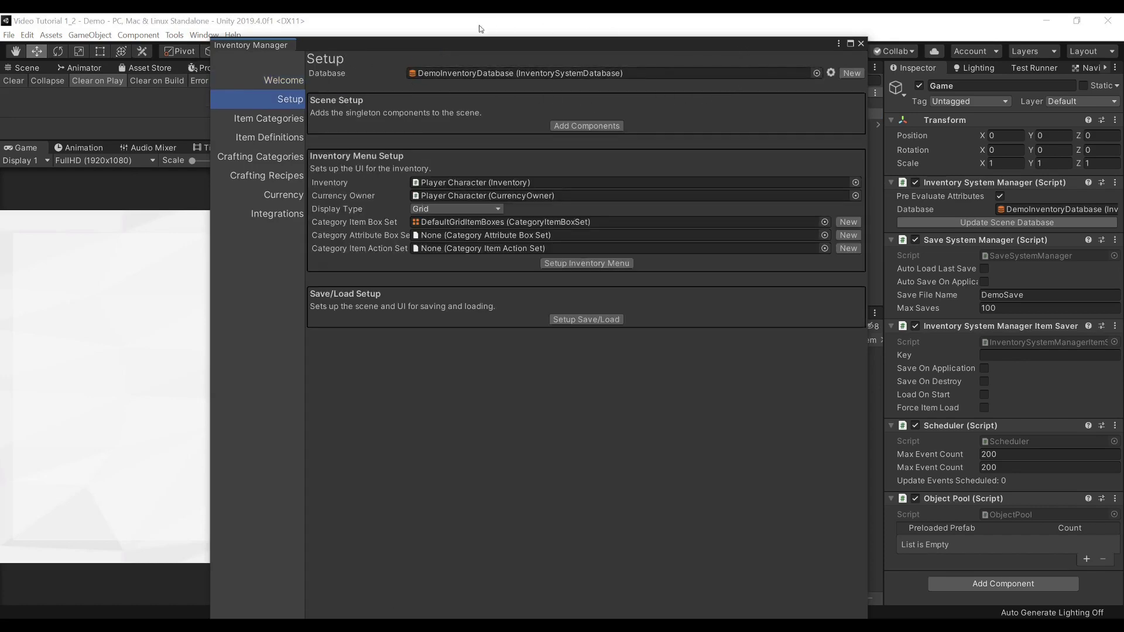
- Duplicate the current database and save the copy as MyInventoryDatabase
click(830, 73)
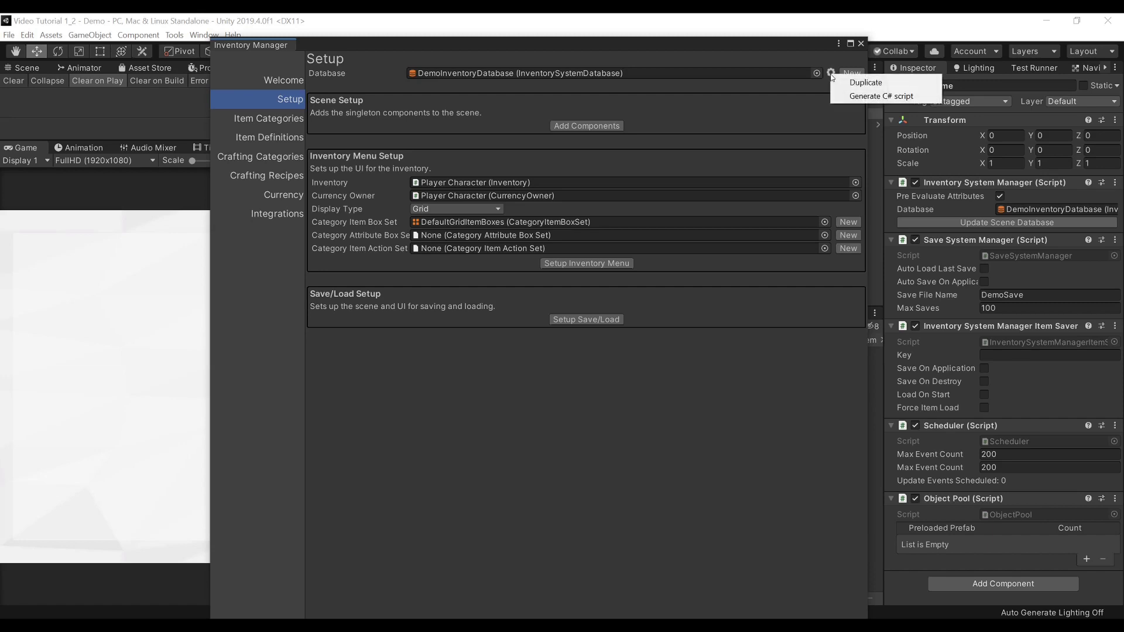
click(875, 86)
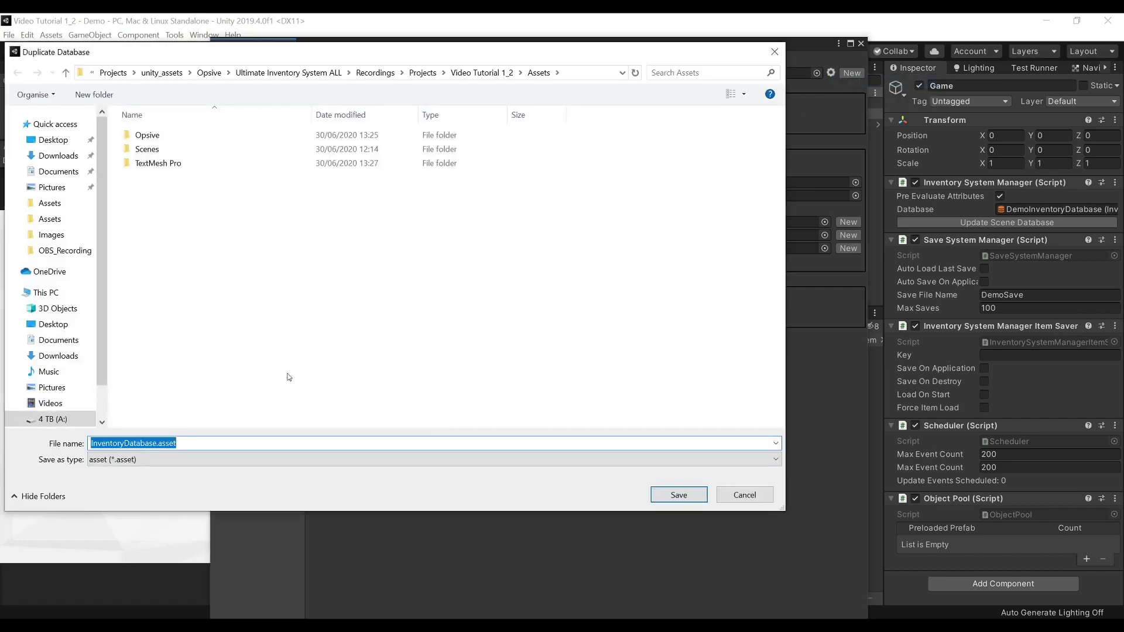
click(140, 443)
click(92, 443)
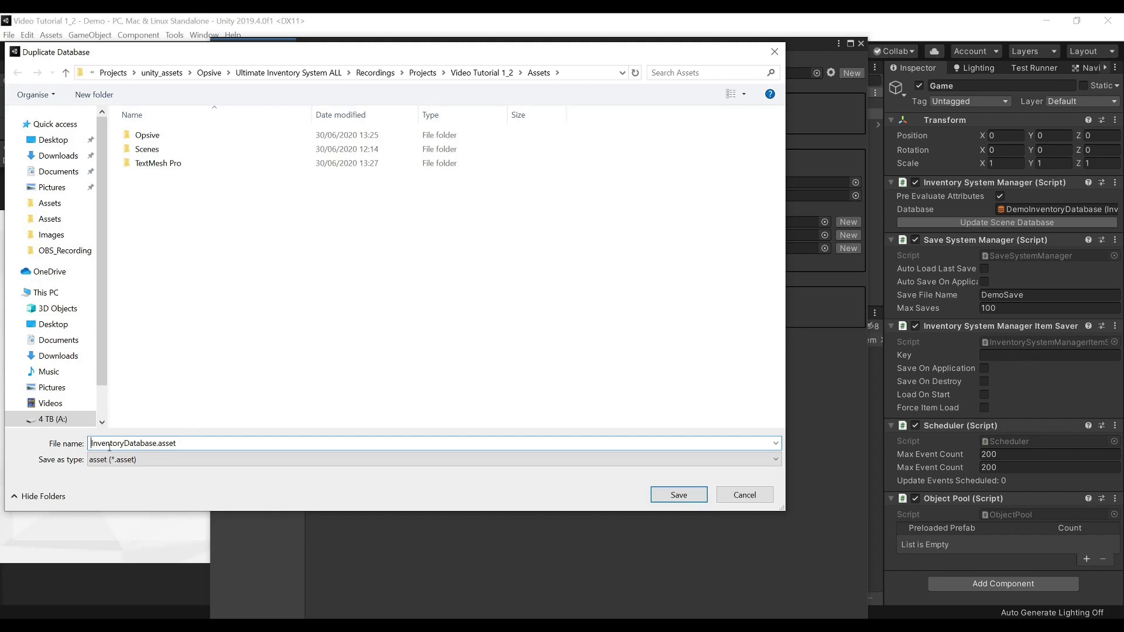
text(My)
click(681, 496)
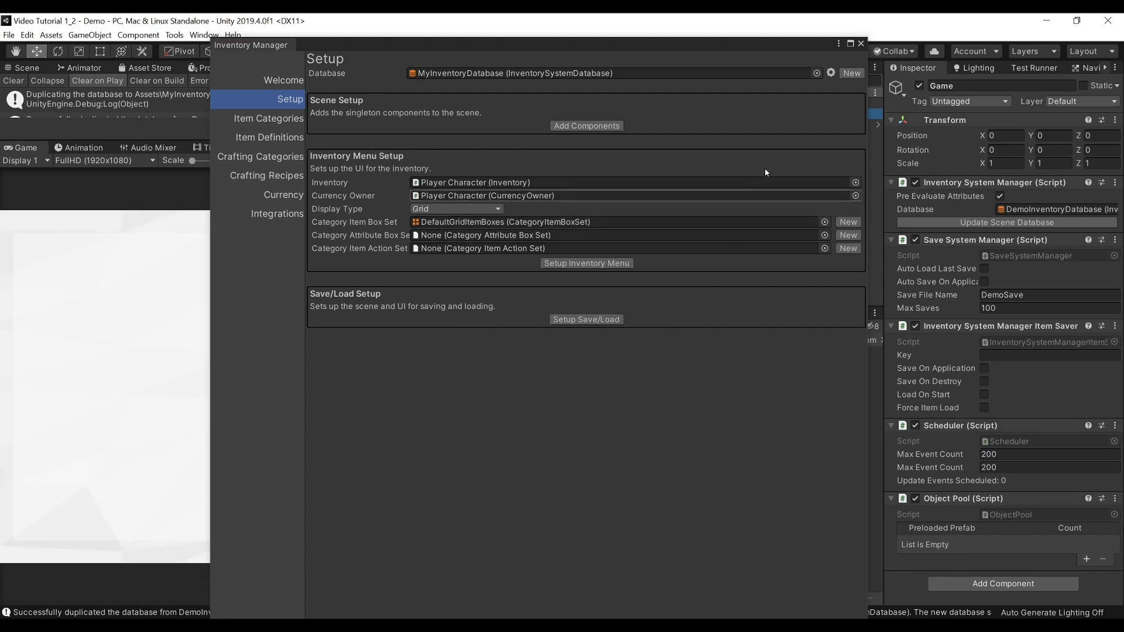
click(860, 45)
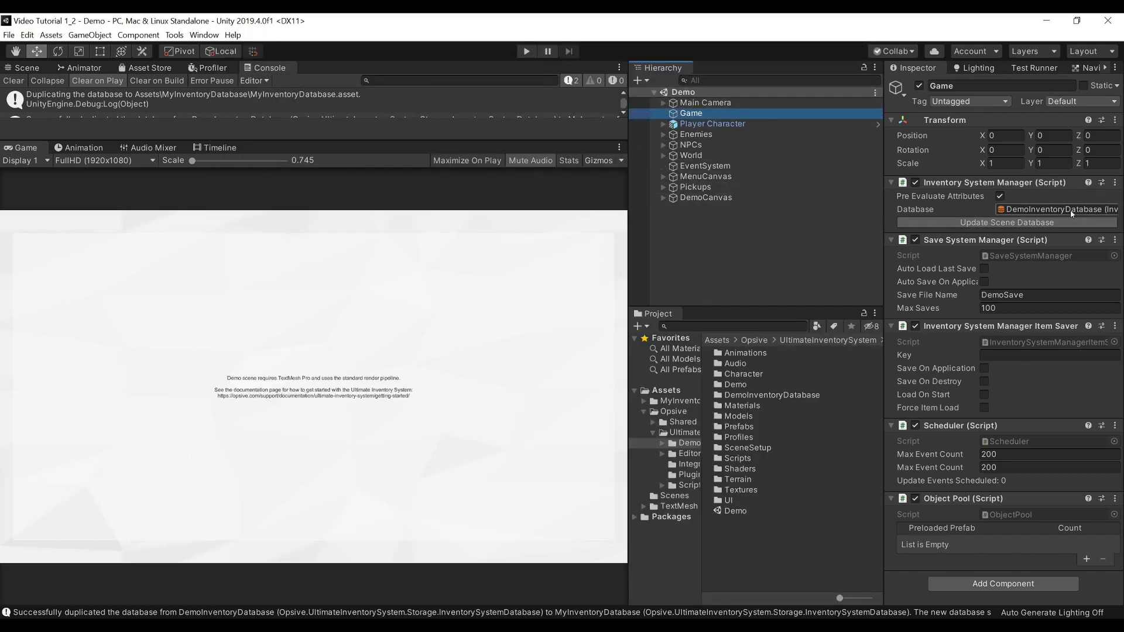
- Run Replace Database Objects on Assets/Opsive/UltimateInventorySystem/Demo and confirm with Yes
click(720, 345)
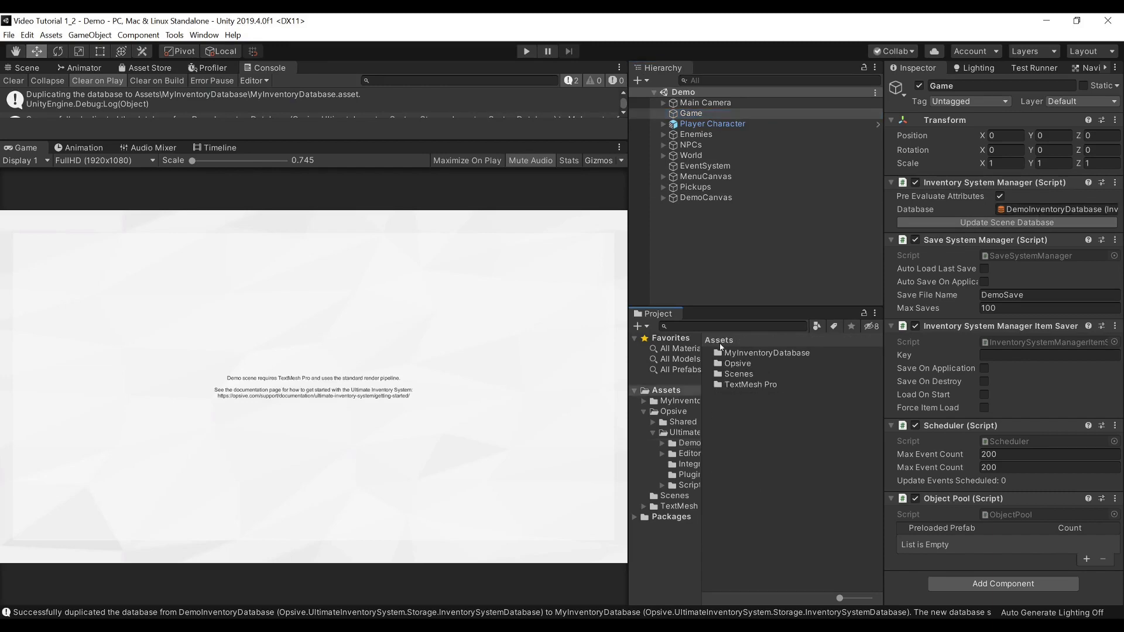
double_click(751, 365)
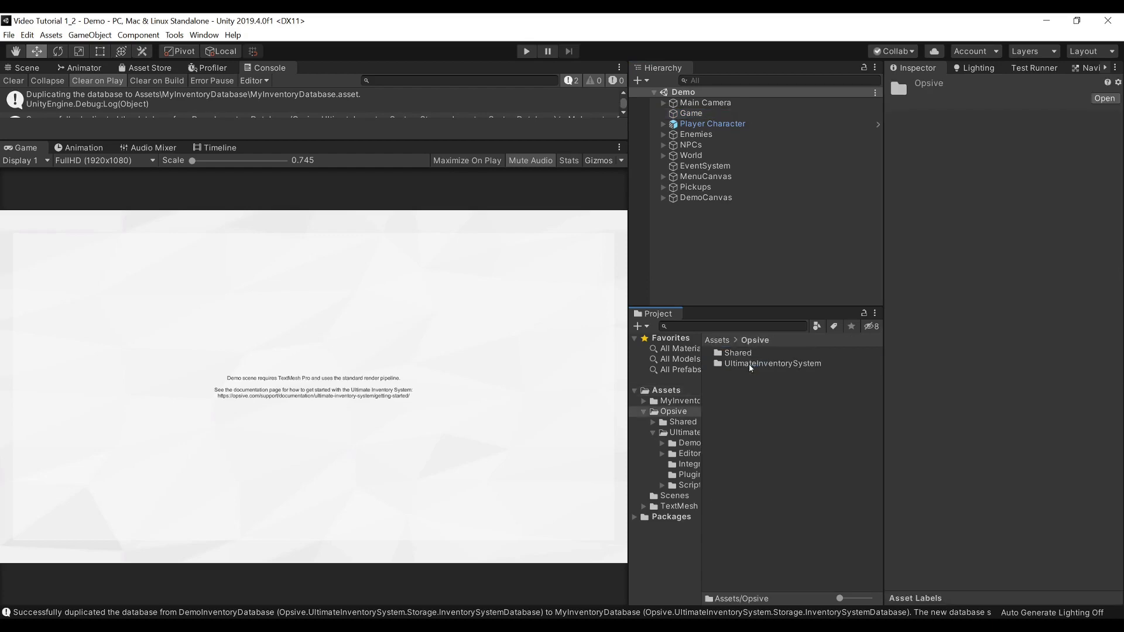
double_click(755, 365)
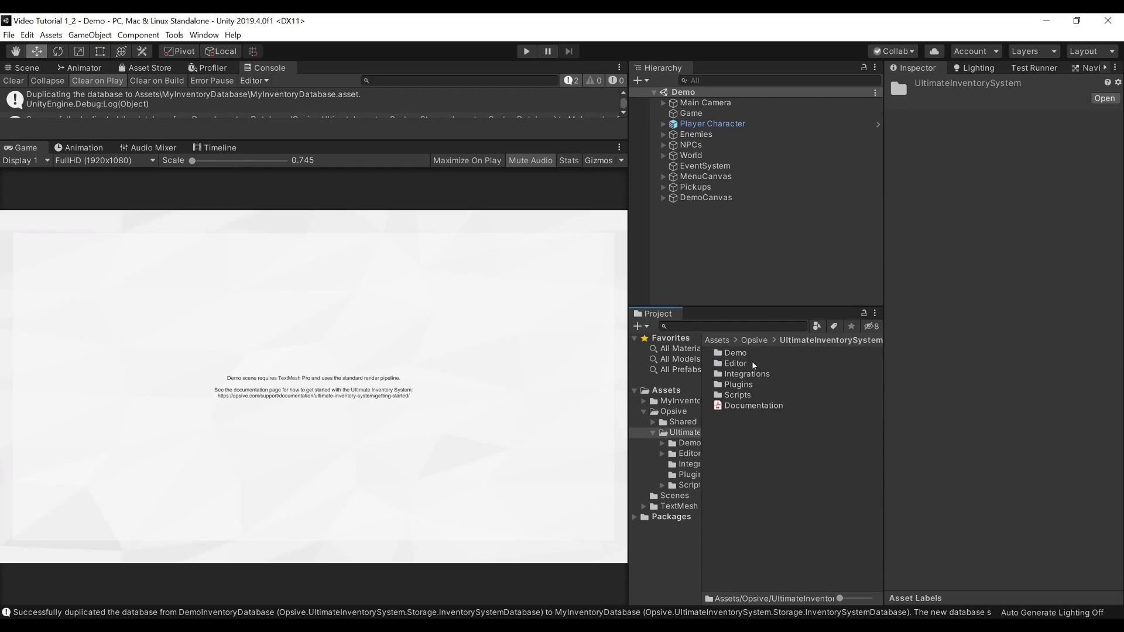
click(750, 353)
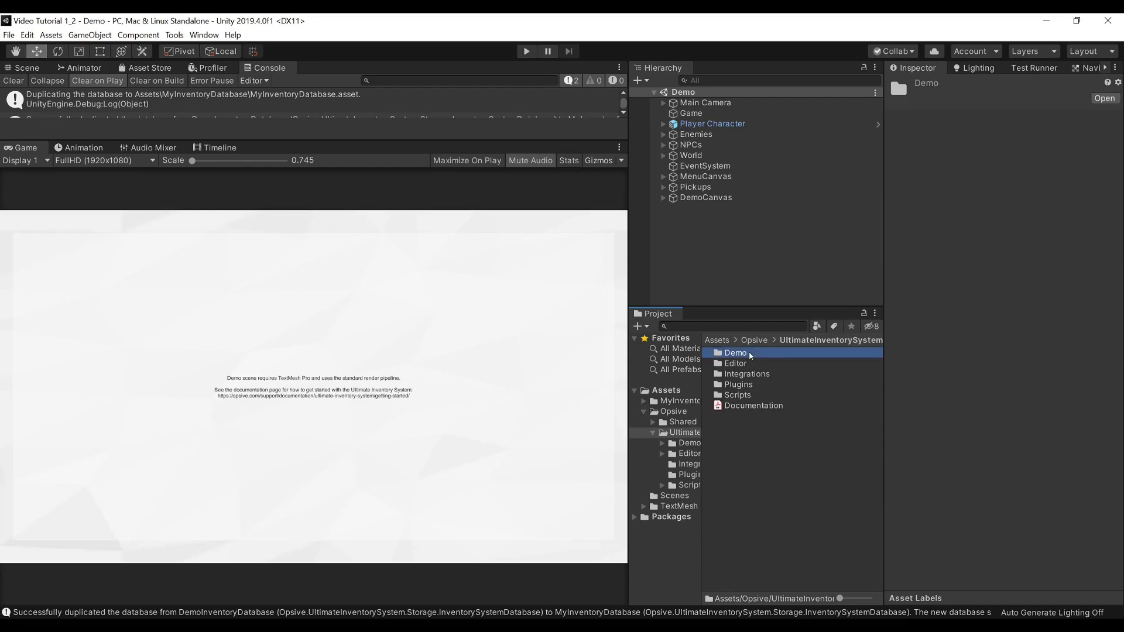
right_click(749, 352)
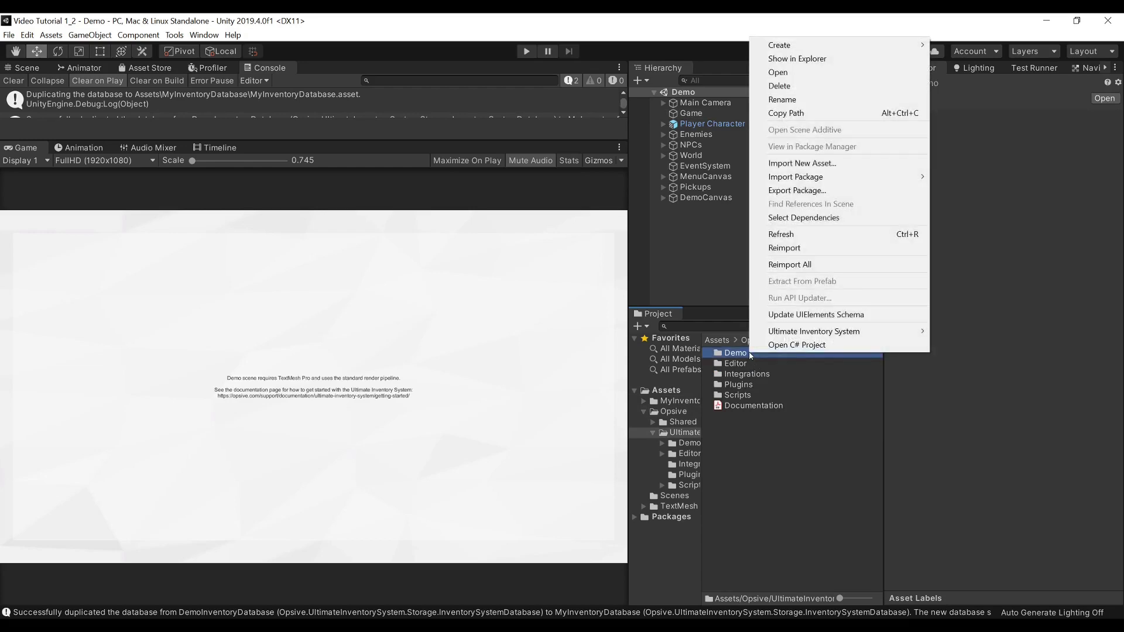
mouse_move(807, 338)
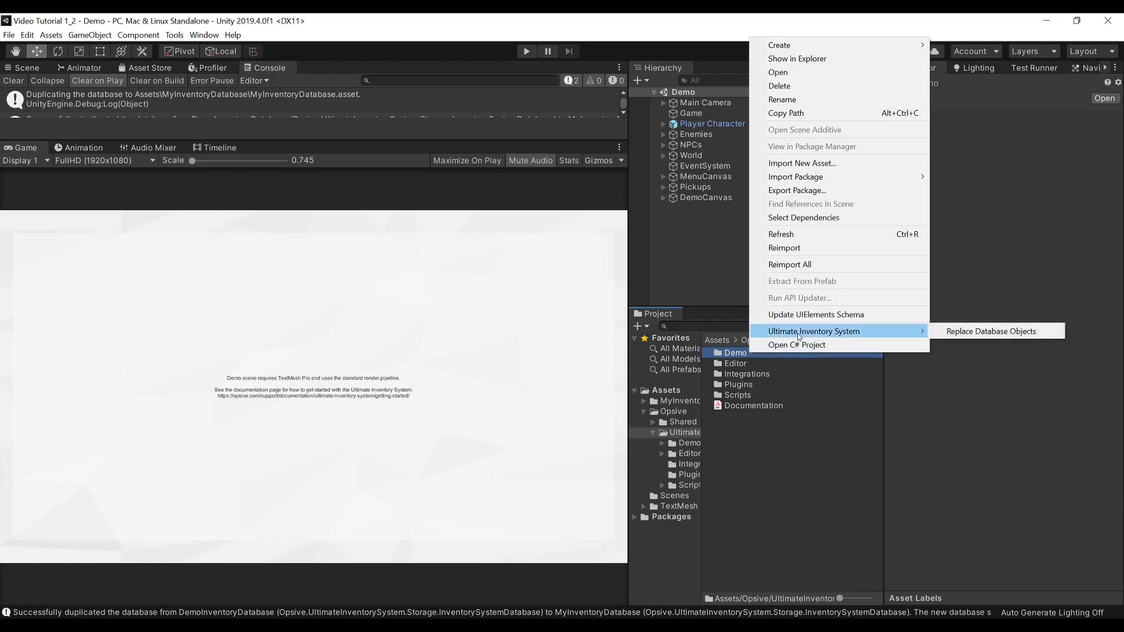
click(991, 333)
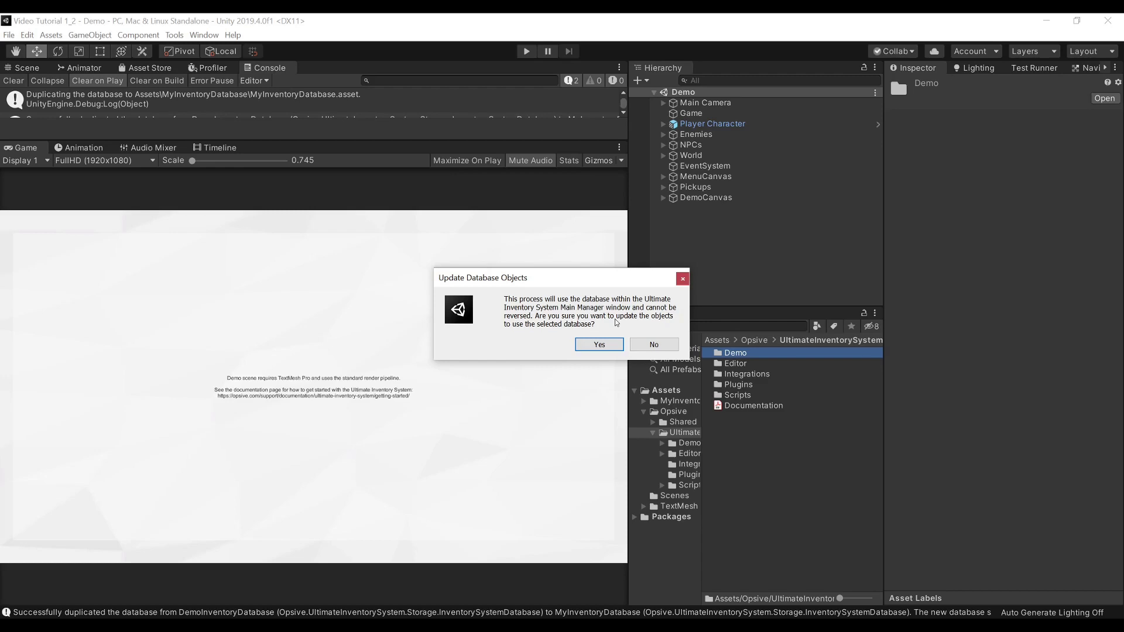
click(590, 344)
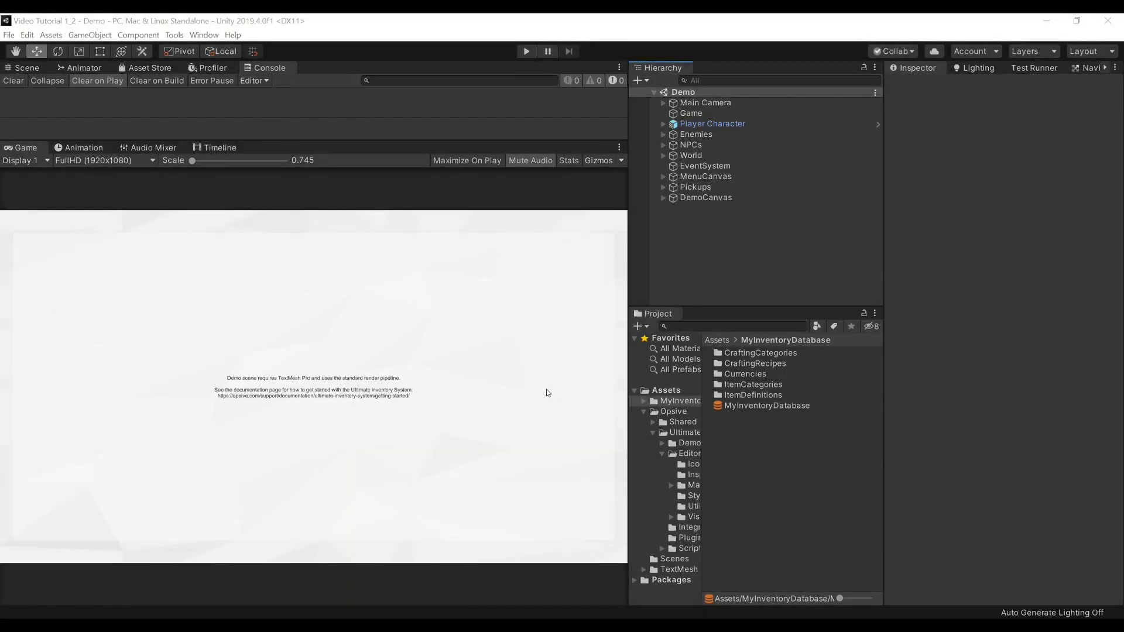
- Confirm Game and Player Character reference MyInventoryDatabase, then ping and select that asset
click(742, 113)
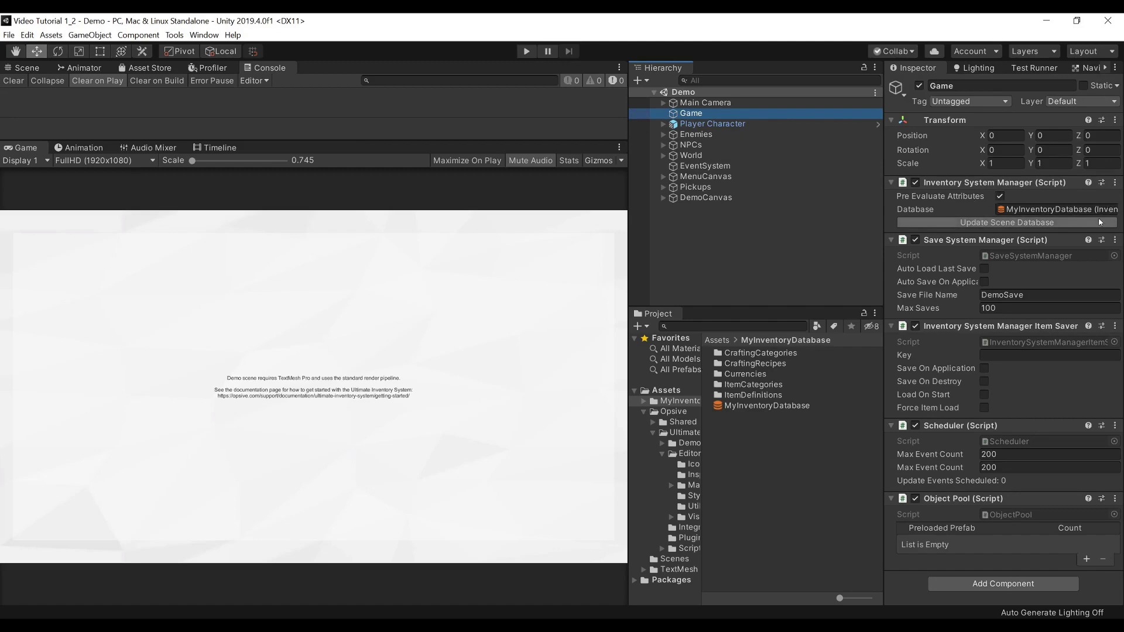
click(779, 124)
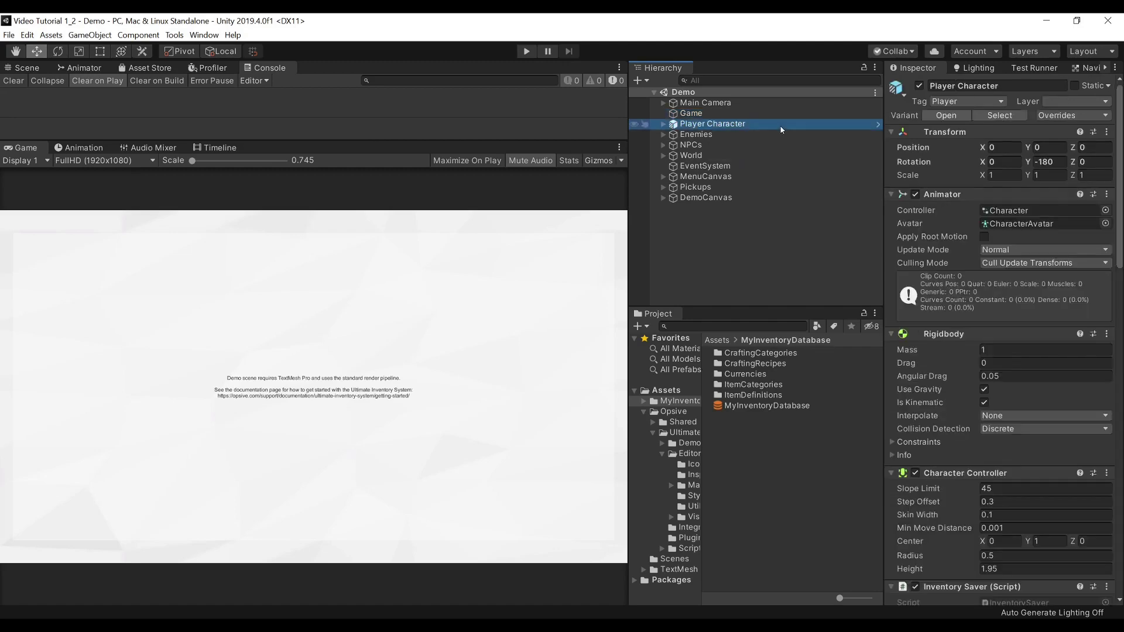
scroll(960, 168, down, 8)
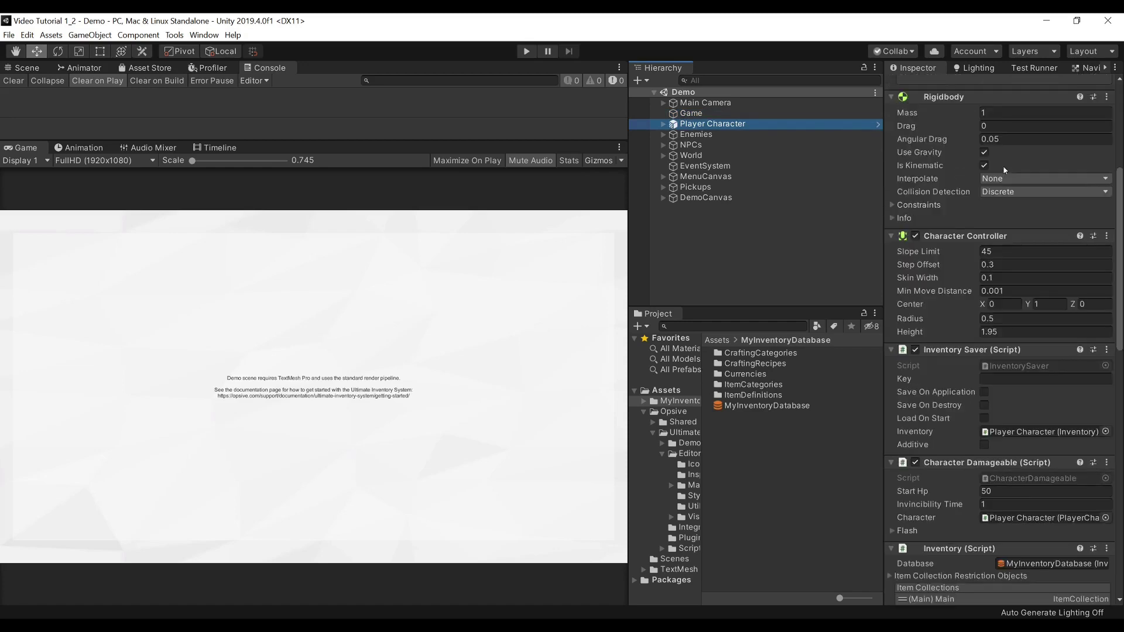
scroll(989, 170, down, 12)
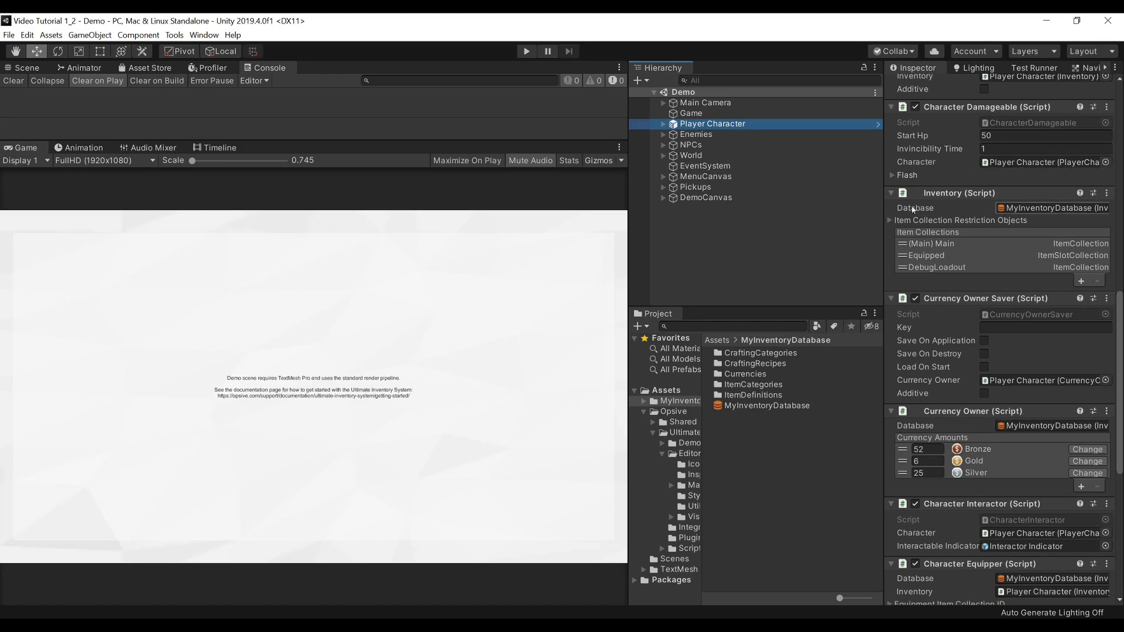
click(899, 221)
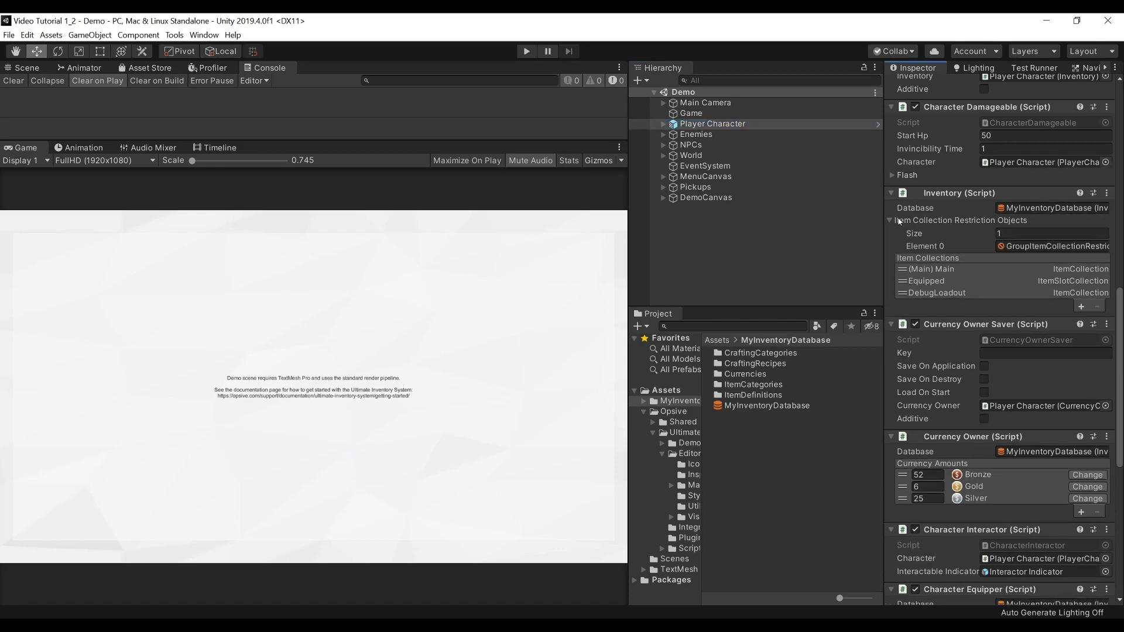
click(898, 221)
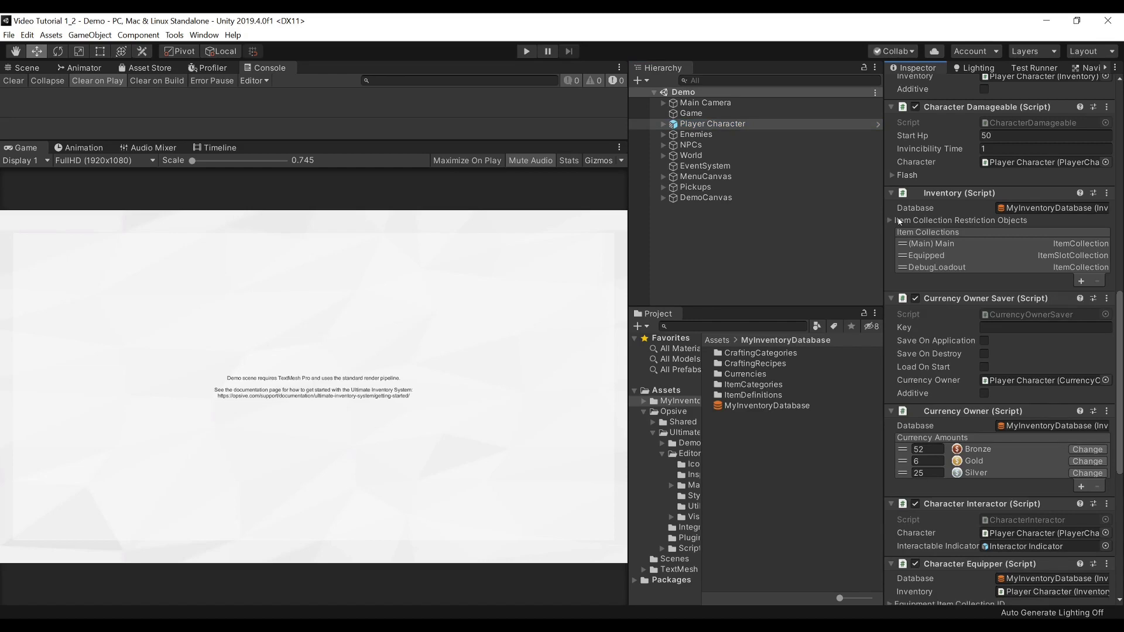
click(1024, 207)
click(789, 407)
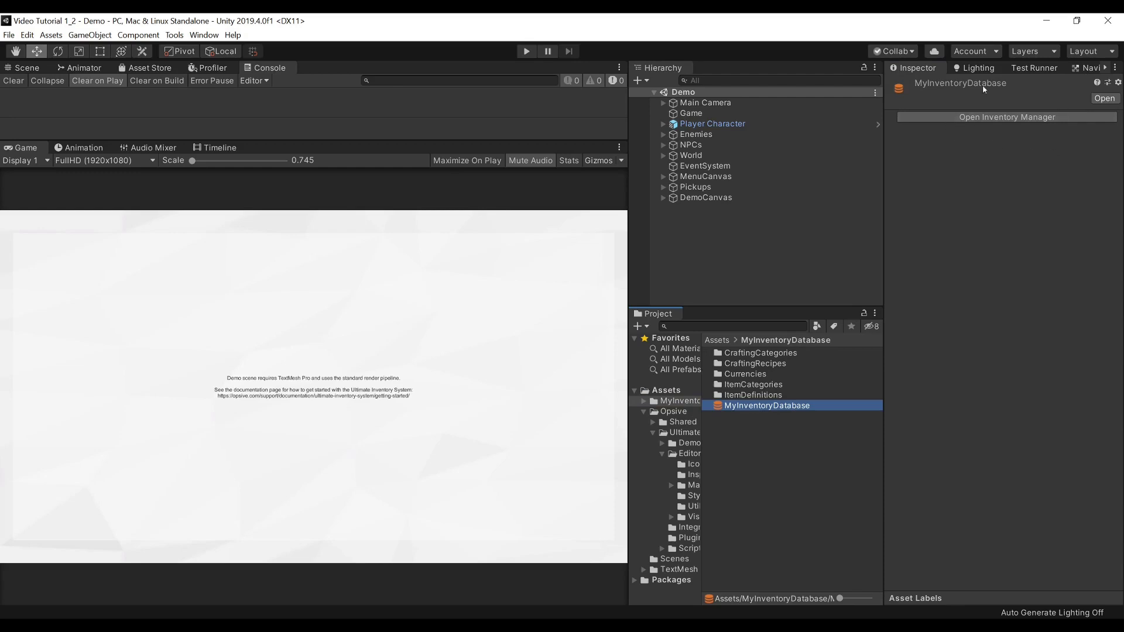
- Open Tools > Opsive > Ultimate Inventory System > Main Manager and go to Setup
click(175, 35)
mouse_move(197, 51)
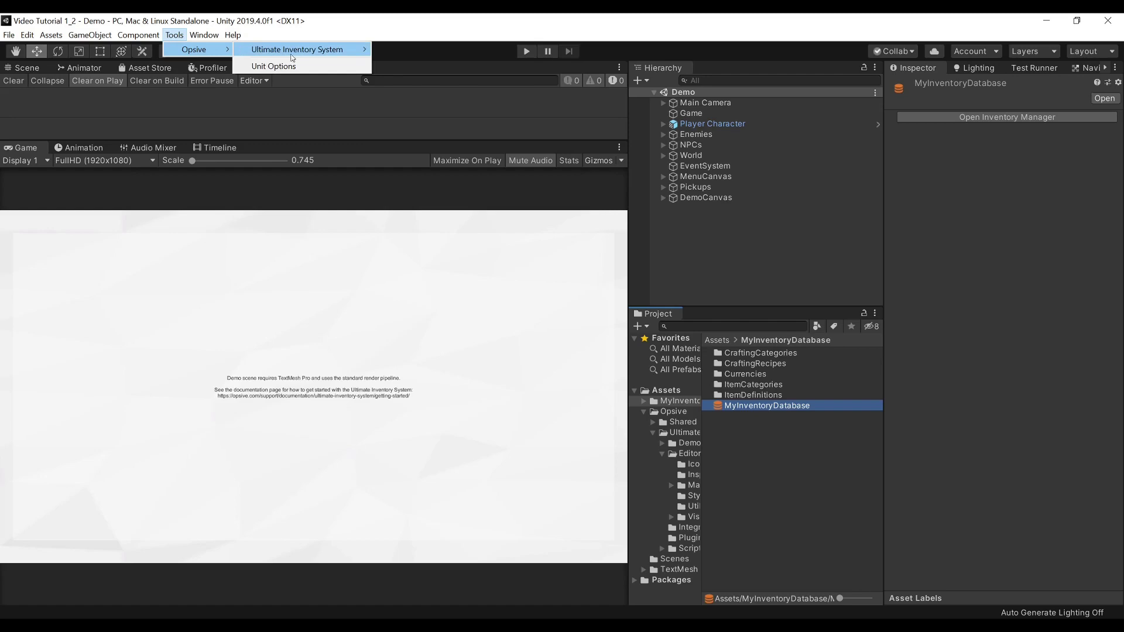
mouse_move(293, 54)
click(408, 49)
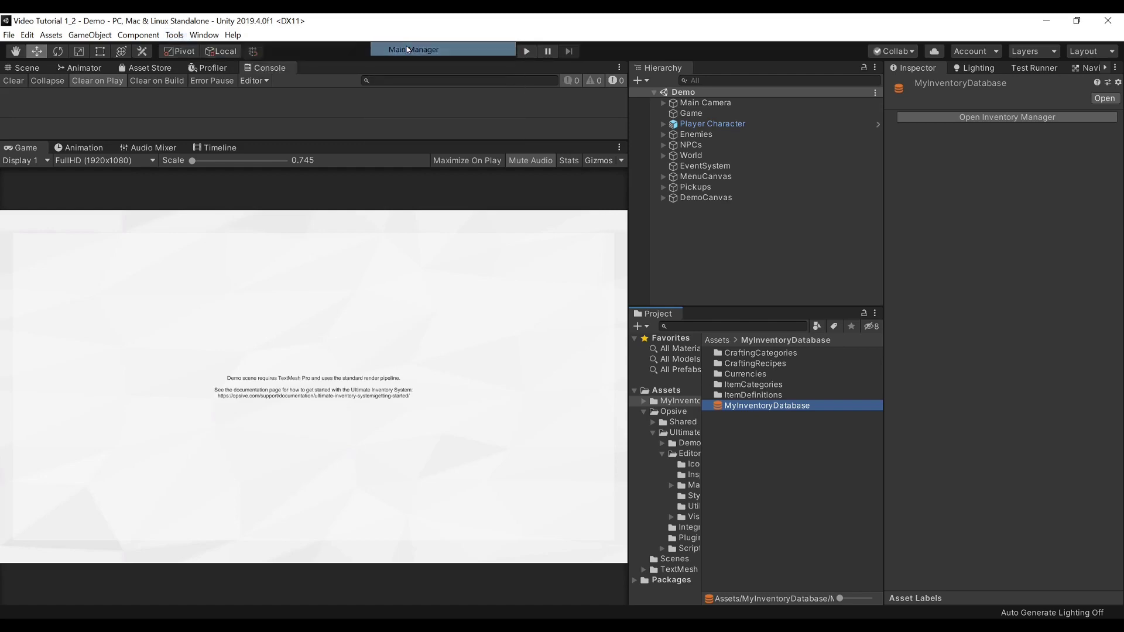
click(281, 83)
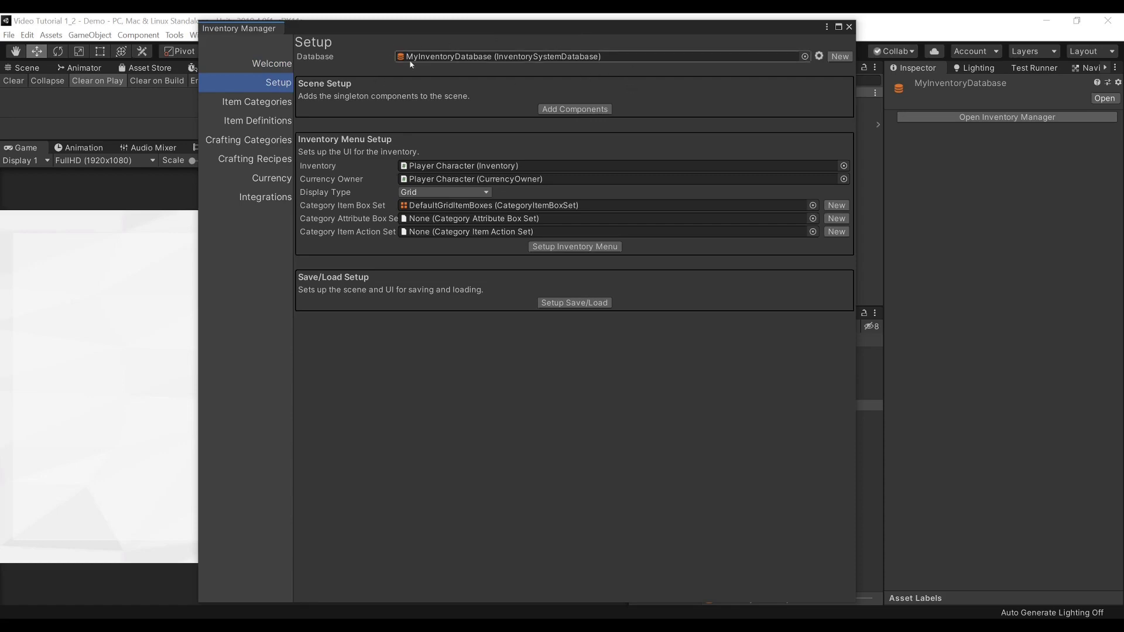
- Tour the Item Definitions, Crafting Categories, Crafting Recipes and Currency pages, ending on Item Categories
click(279, 103)
click(276, 120)
click(276, 140)
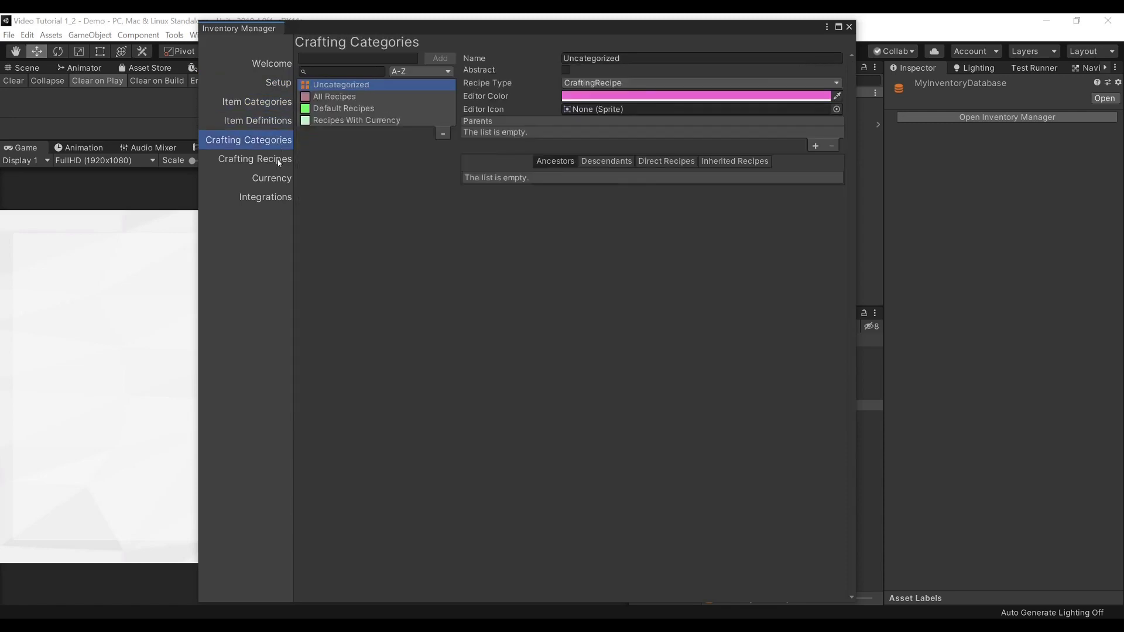
click(278, 161)
click(279, 182)
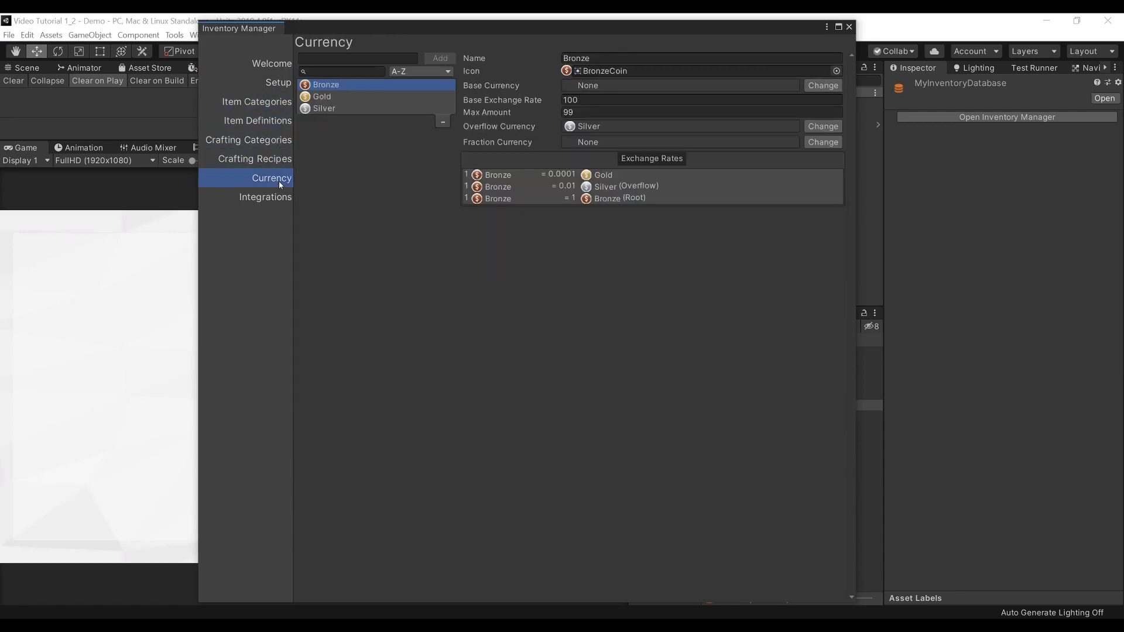
click(278, 104)
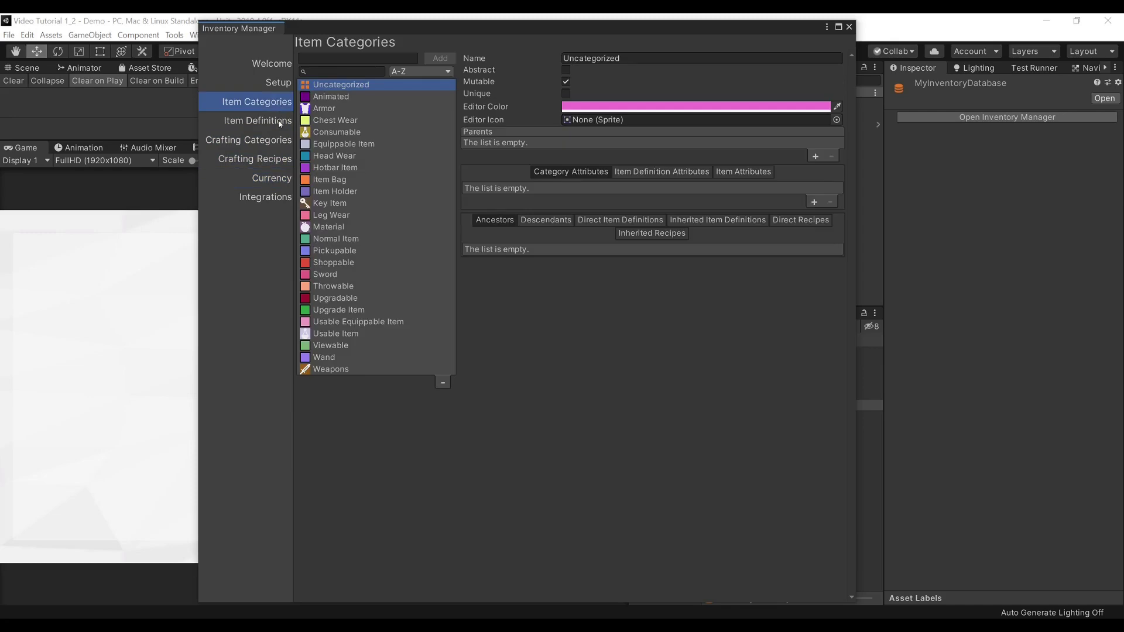
click(279, 123)
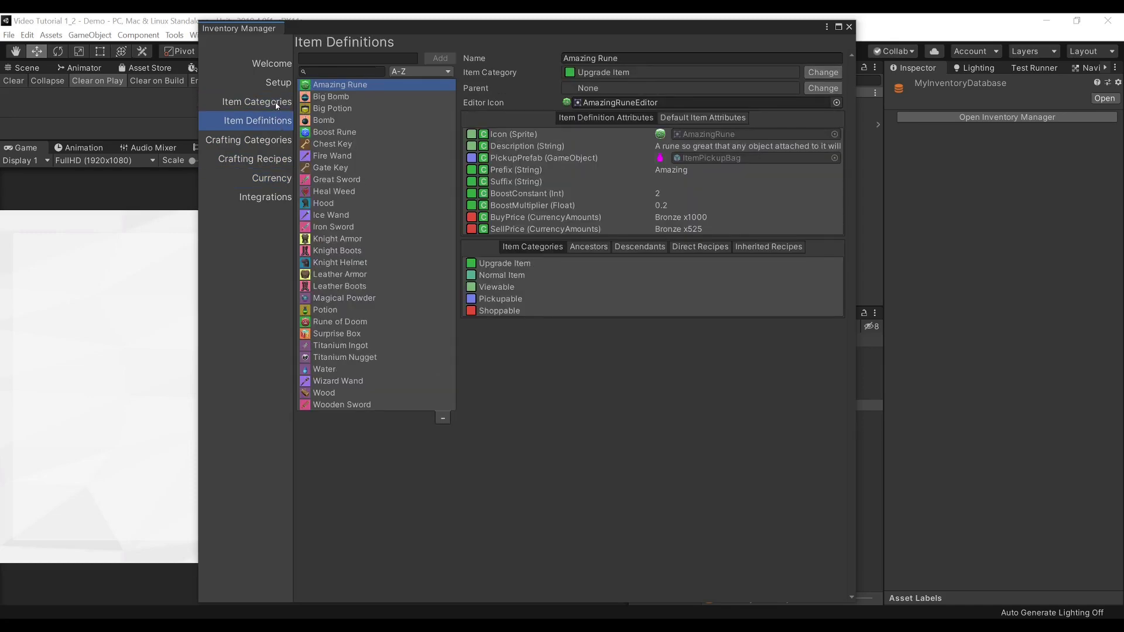
click(277, 104)
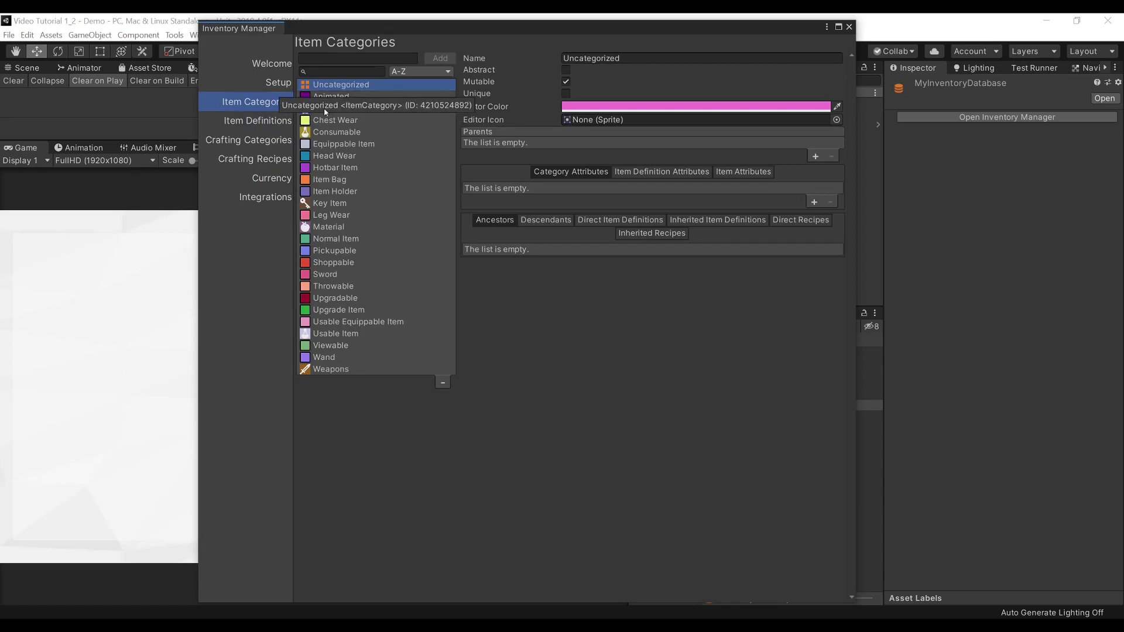
click(276, 124)
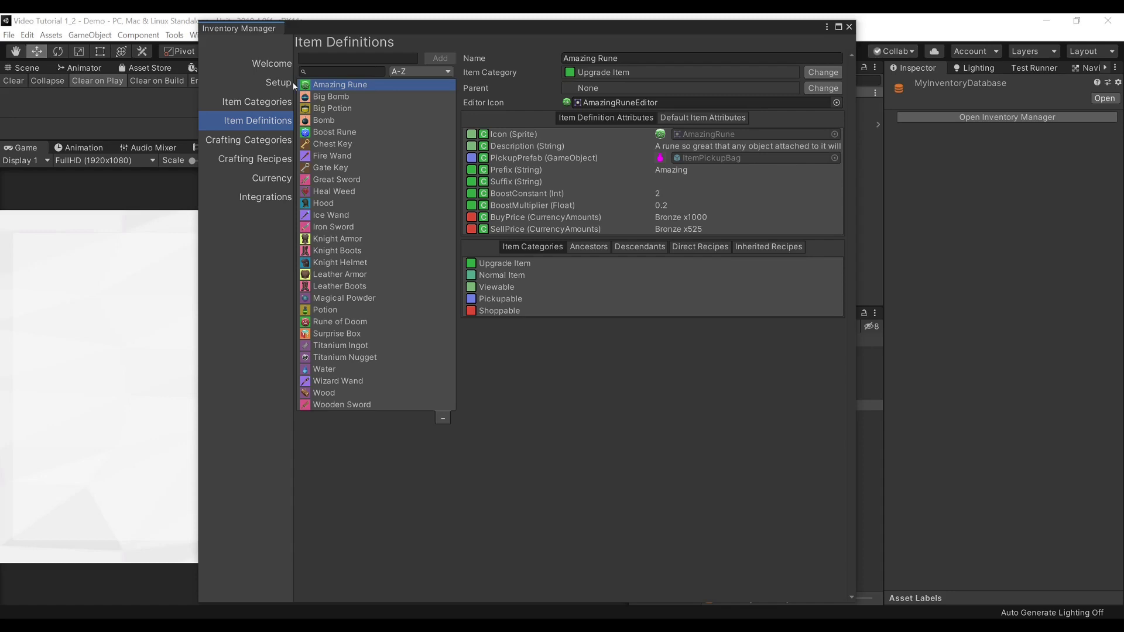
click(266, 102)
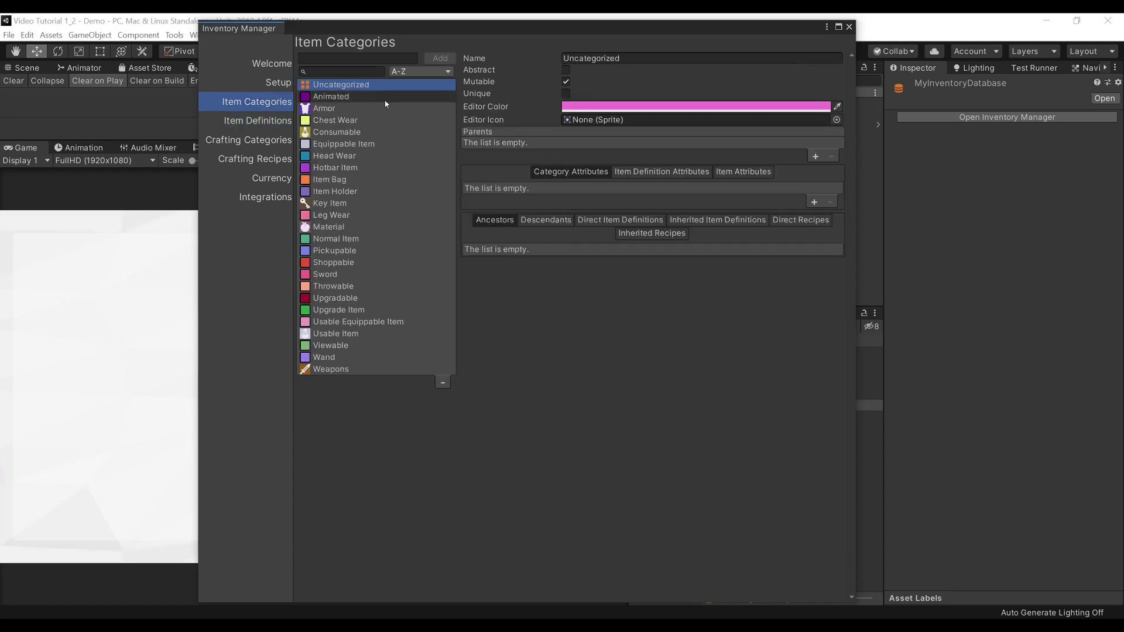
- Select the Weapons category, list its Descendants, and open Sword
click(369, 369)
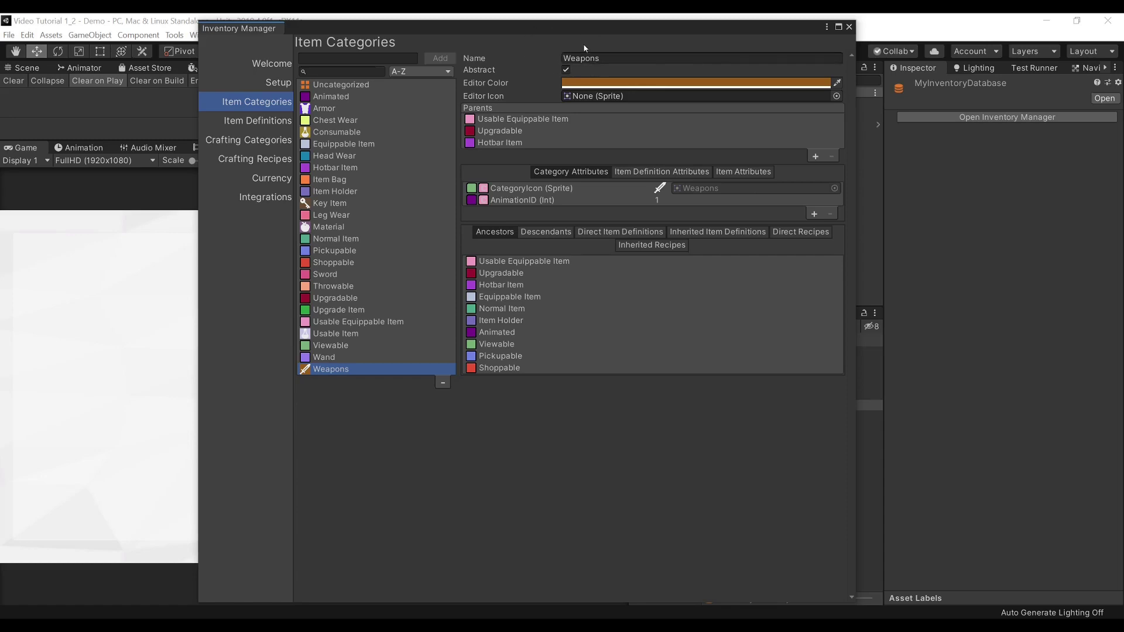
click(544, 233)
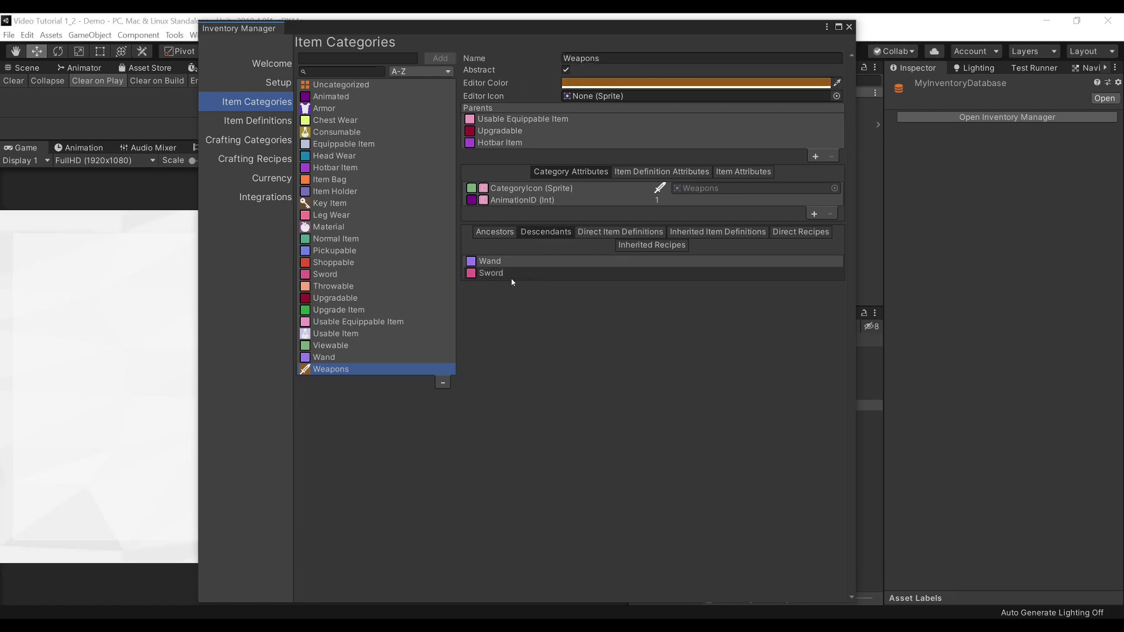
double_click(471, 275)
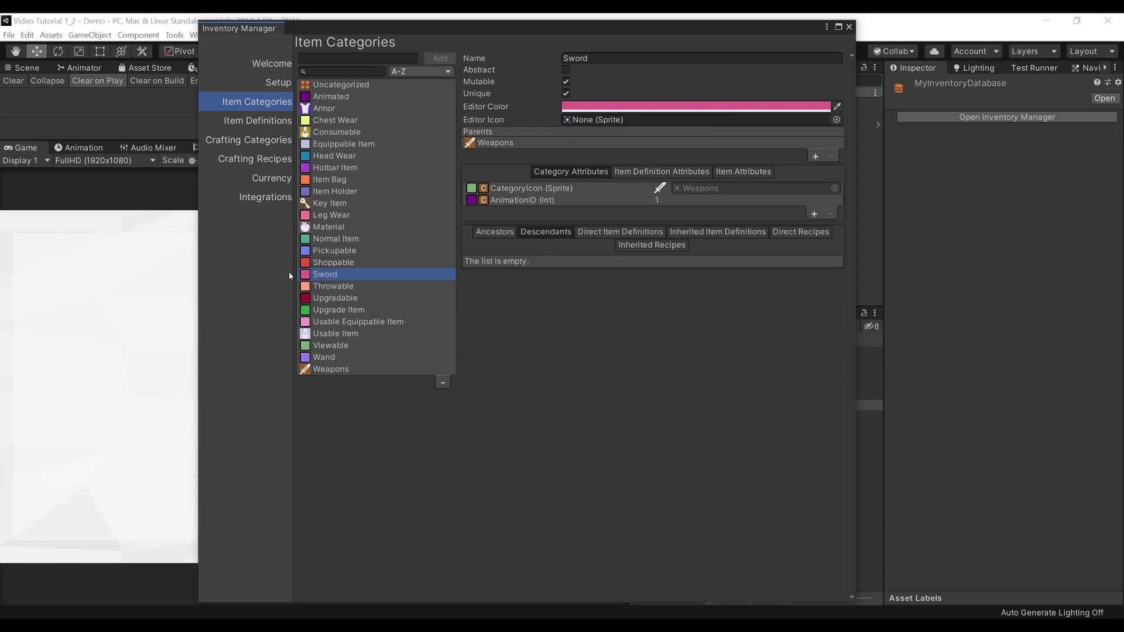
- Set Sword's editor colour to light grey E0E0E0 and leave its editor icon unset
click(636, 106)
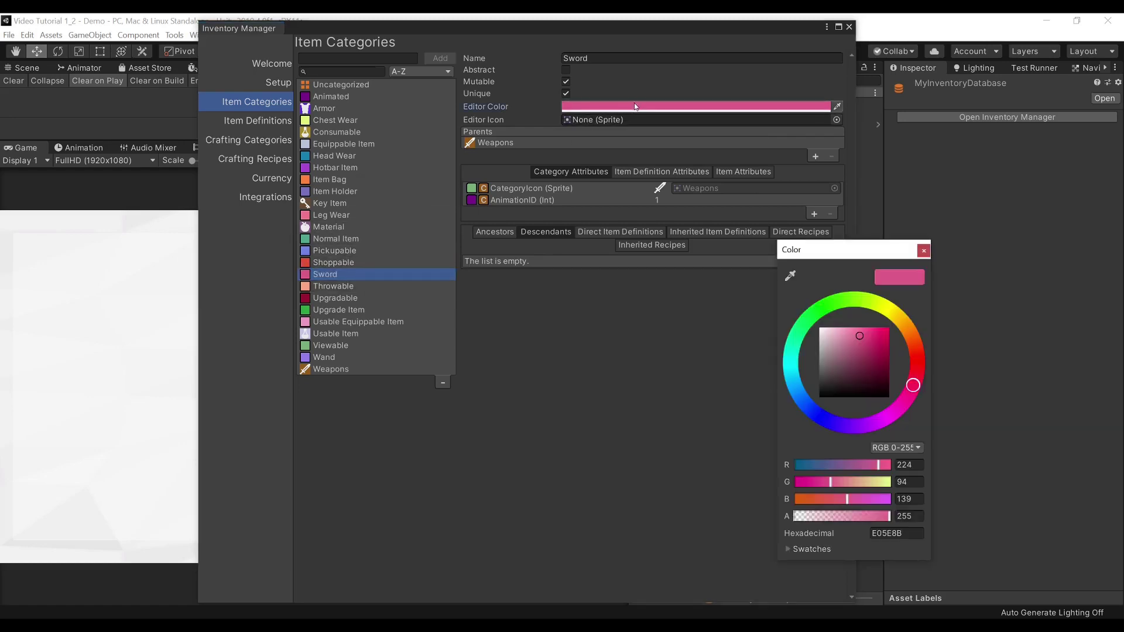
drag(867, 342, 819, 336)
click(923, 252)
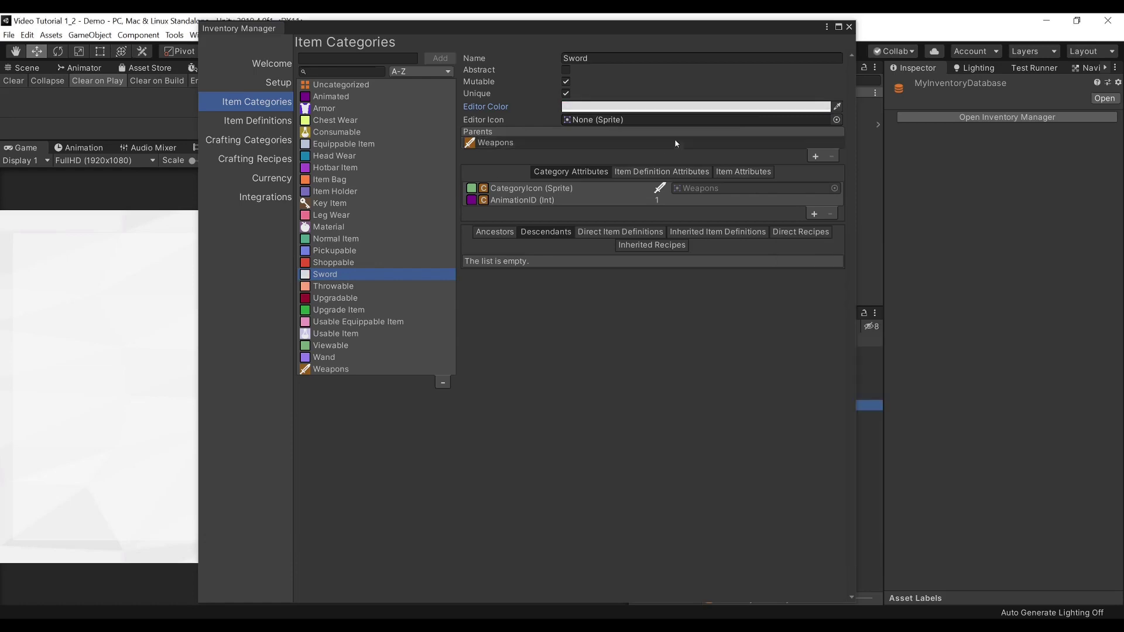
click(837, 120)
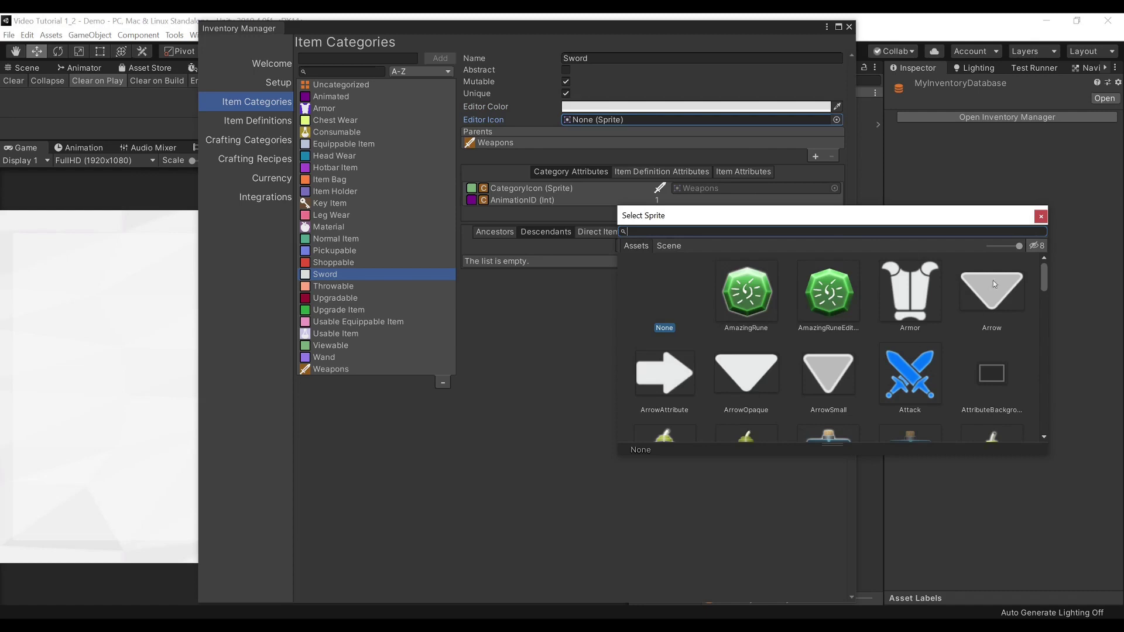
click(1041, 216)
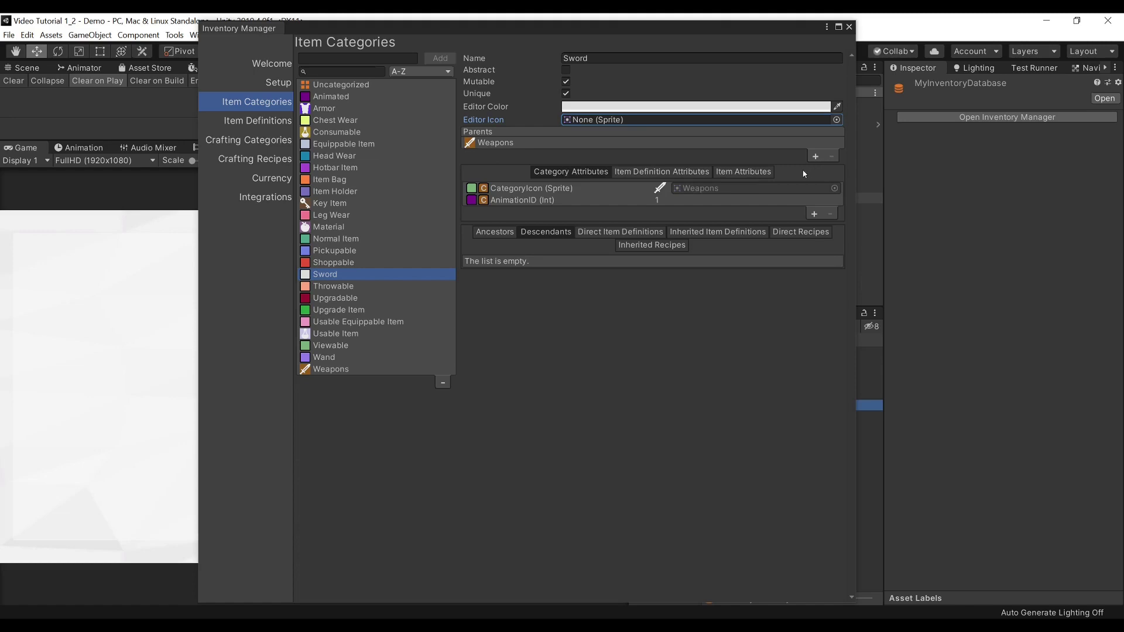
click(666, 173)
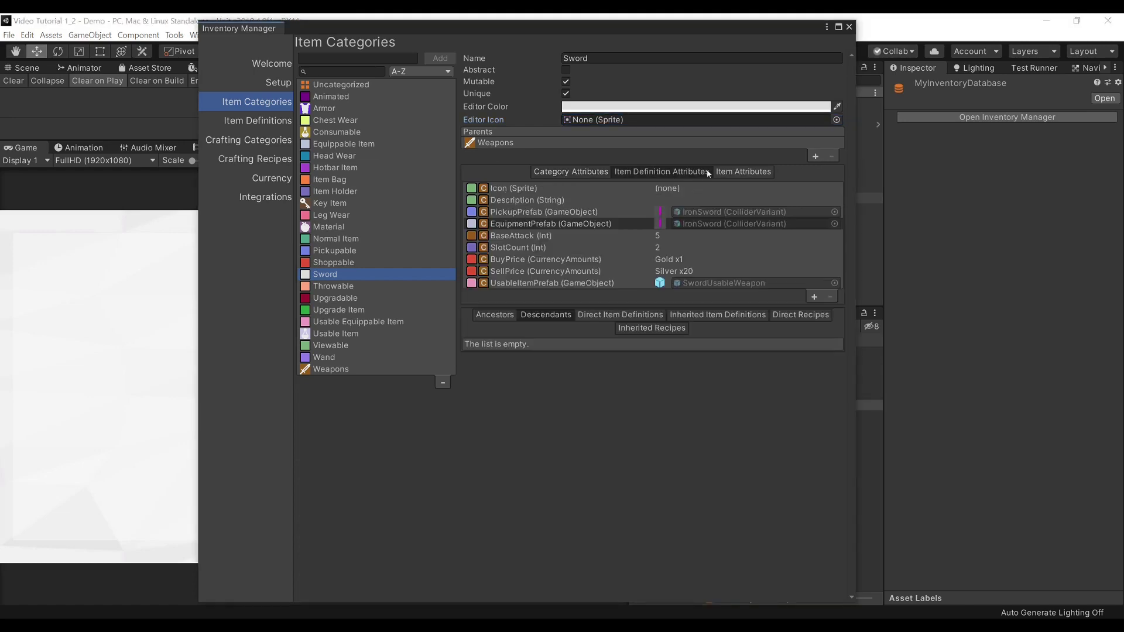
- Browse Sword's attribute tabs, then list its Wooden Sword, Great Sword and Iron Sword definitions
click(742, 171)
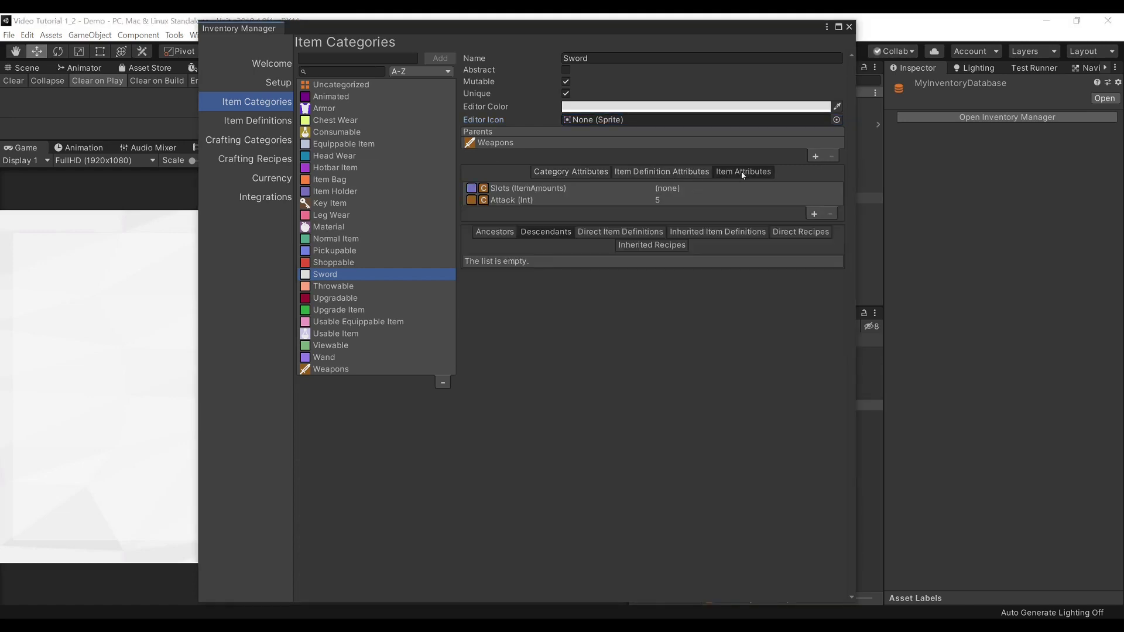
click(593, 173)
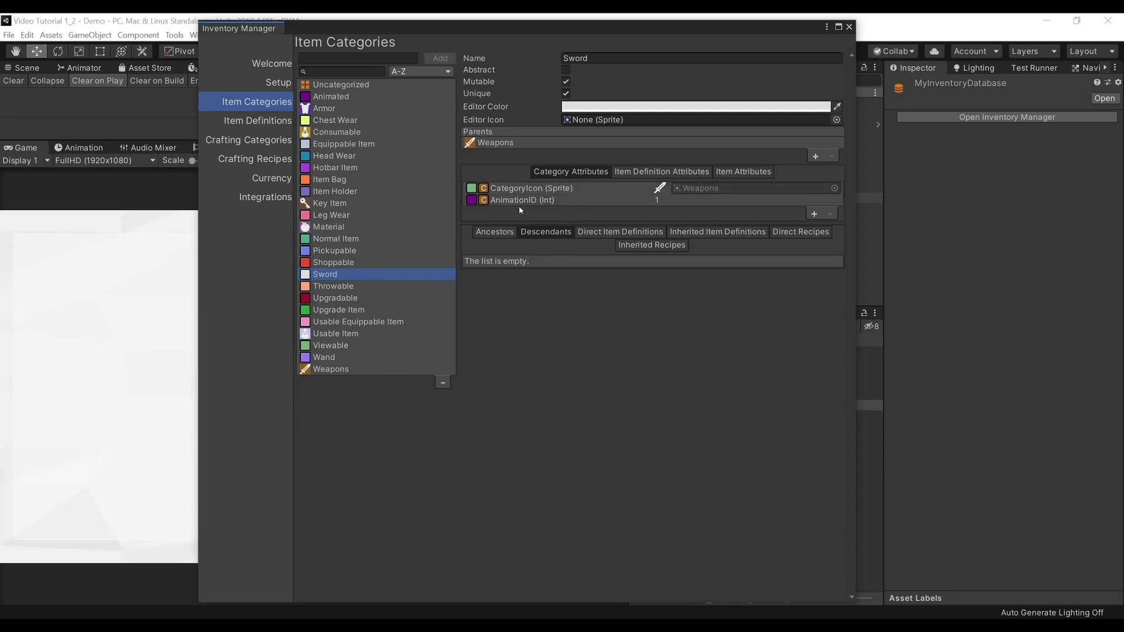
click(643, 170)
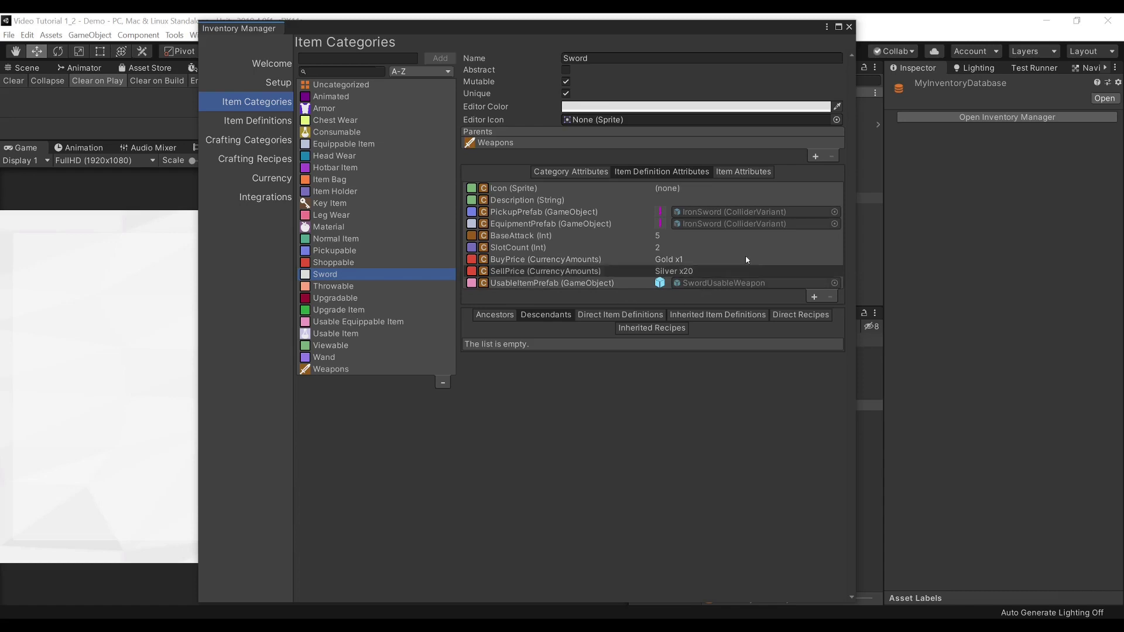
click(754, 173)
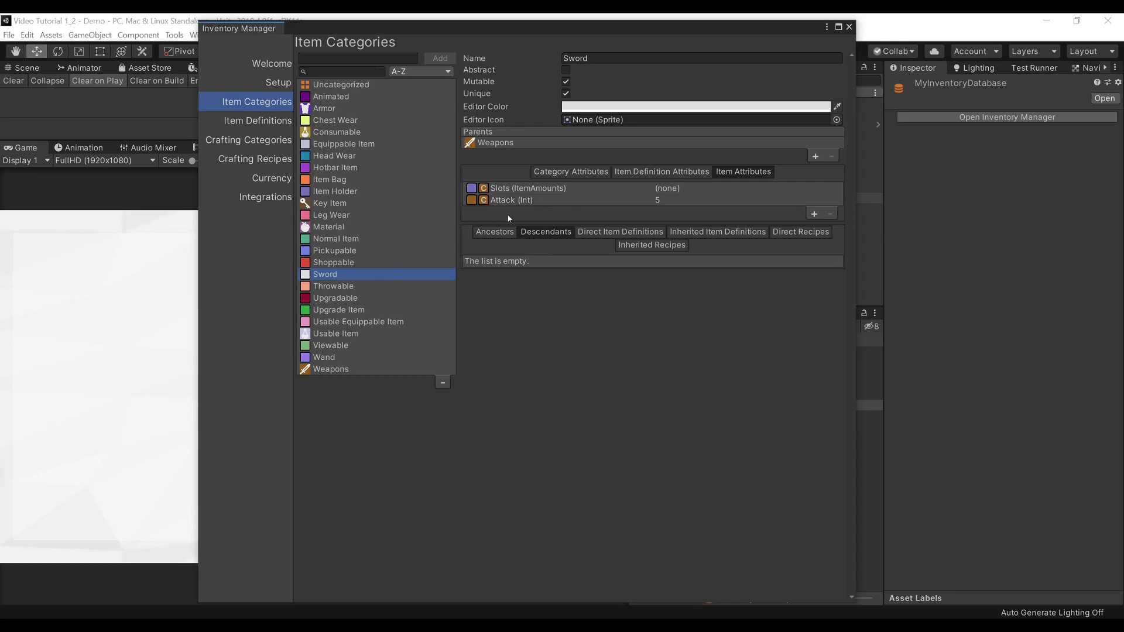
click(614, 233)
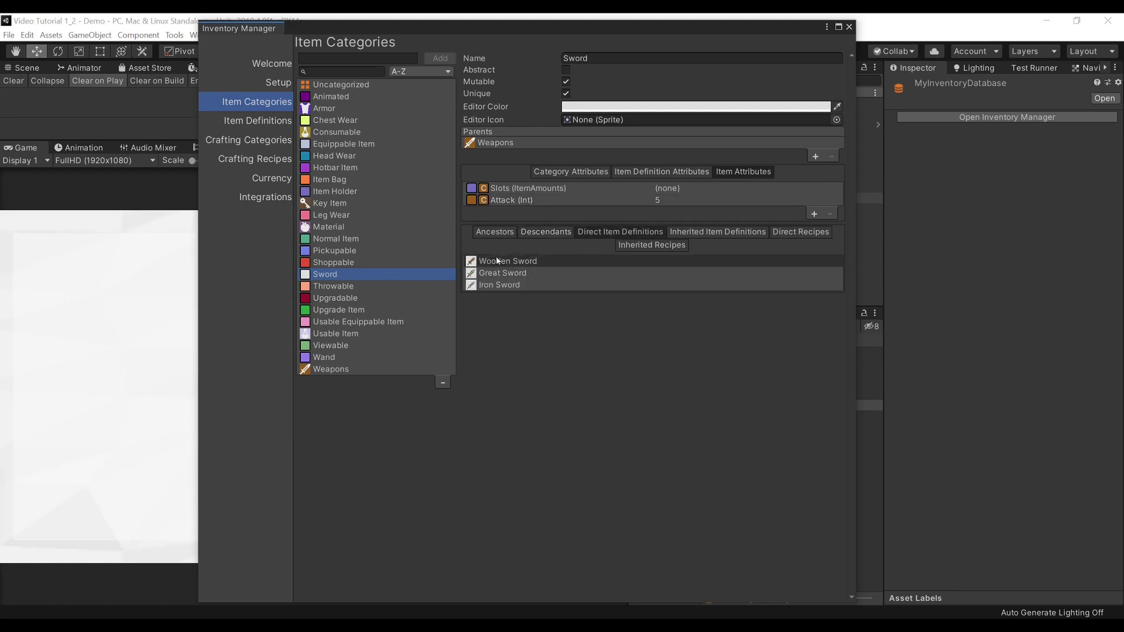
- Open Iron Sword and review its Icon, Description and default item attributes
double_click(473, 286)
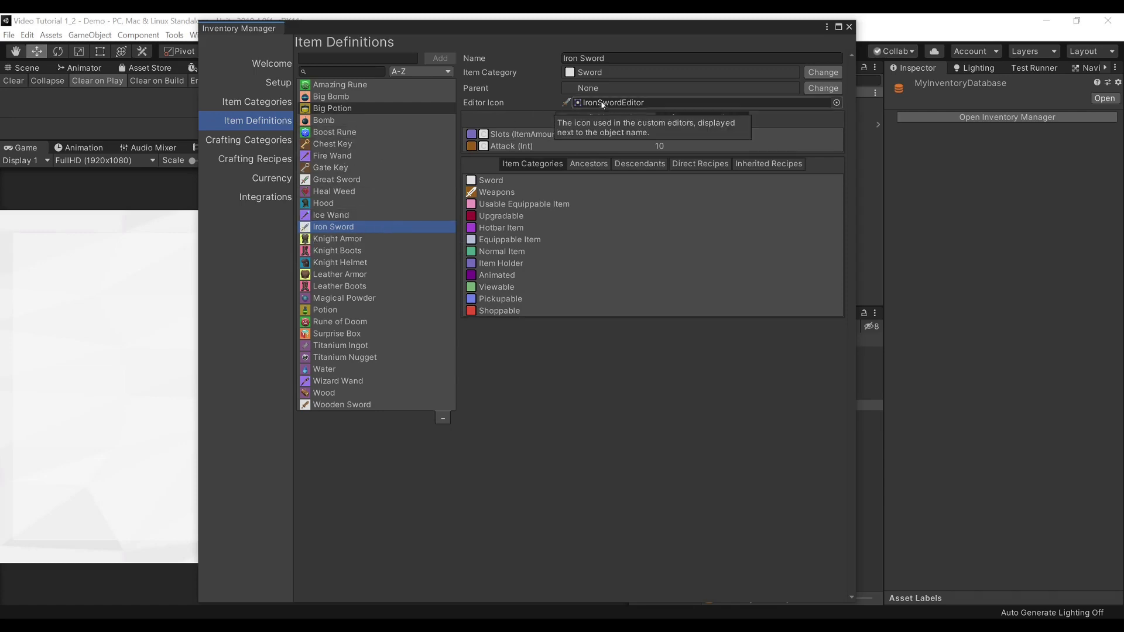
click(586, 117)
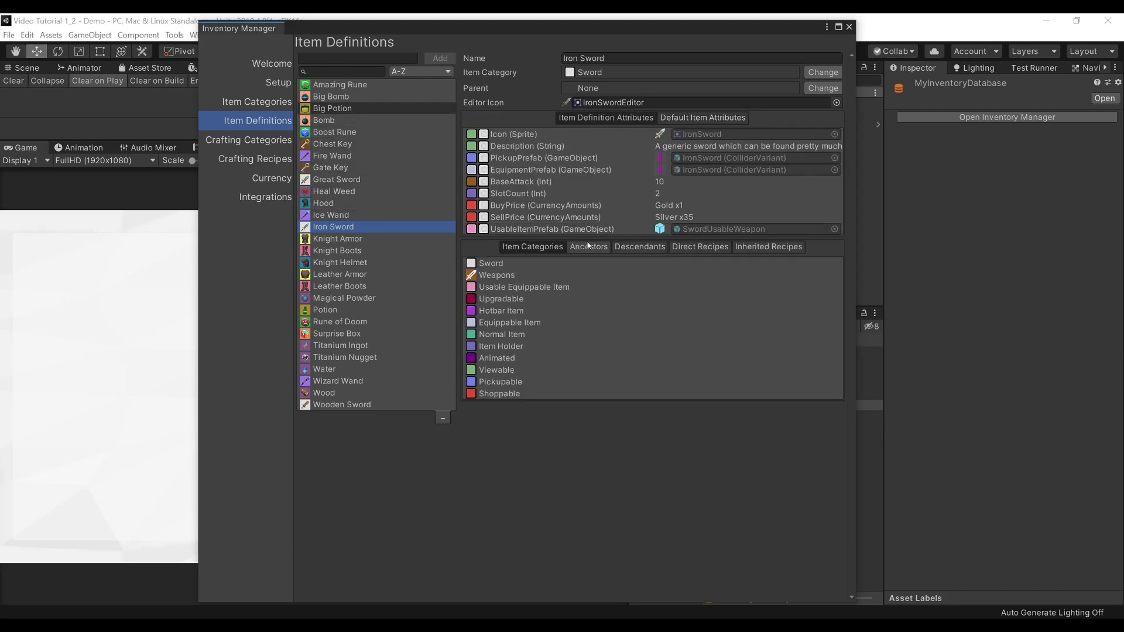
click(616, 134)
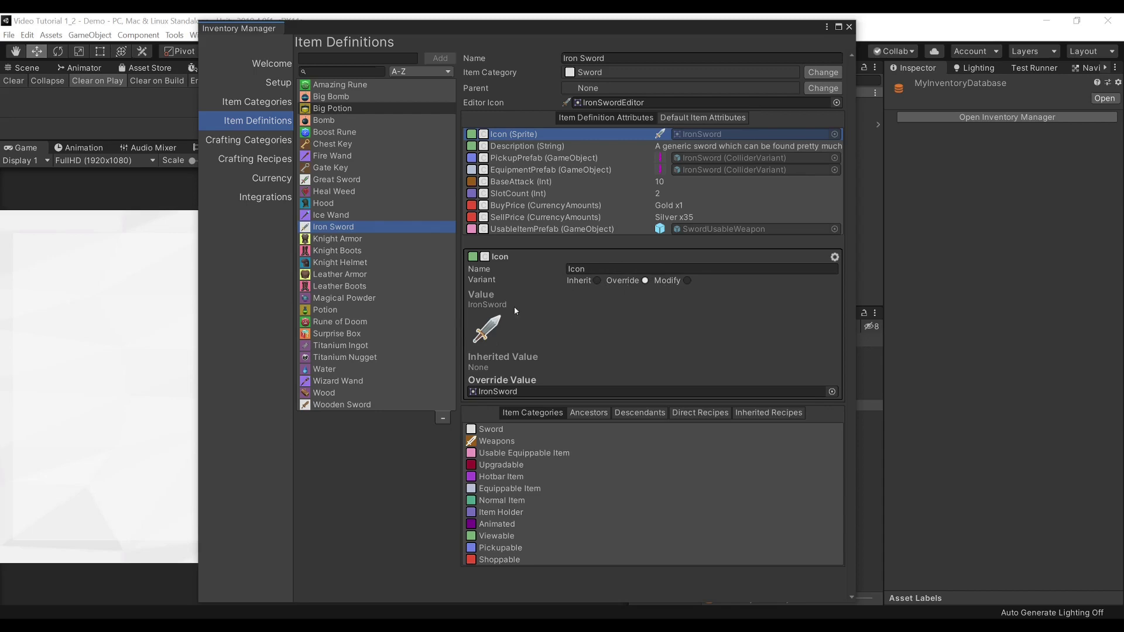
click(616, 146)
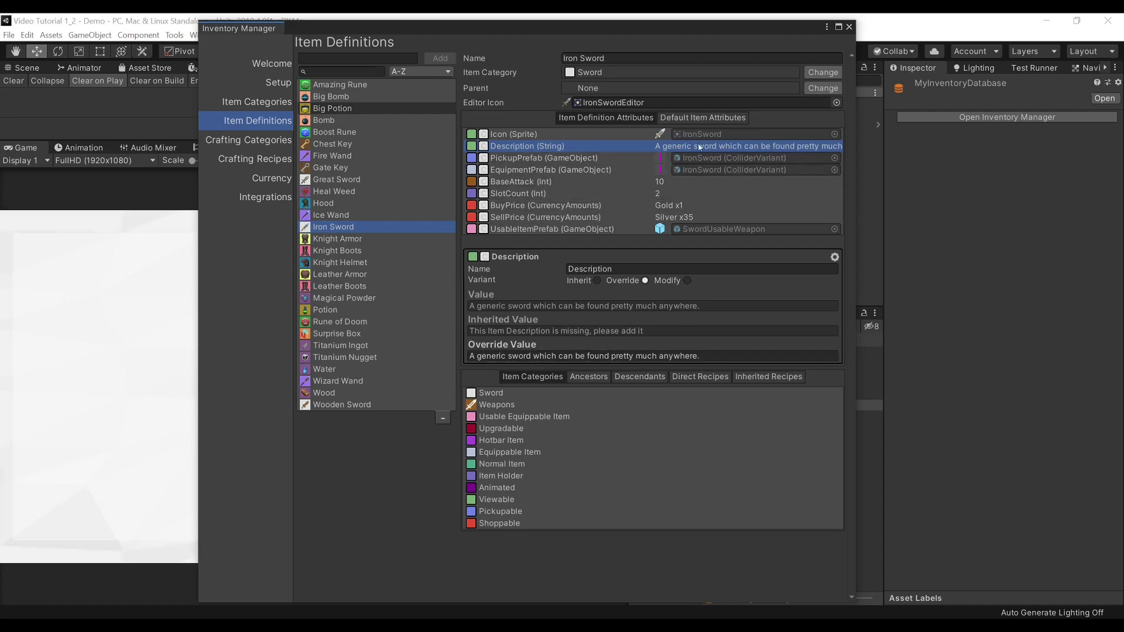
click(727, 119)
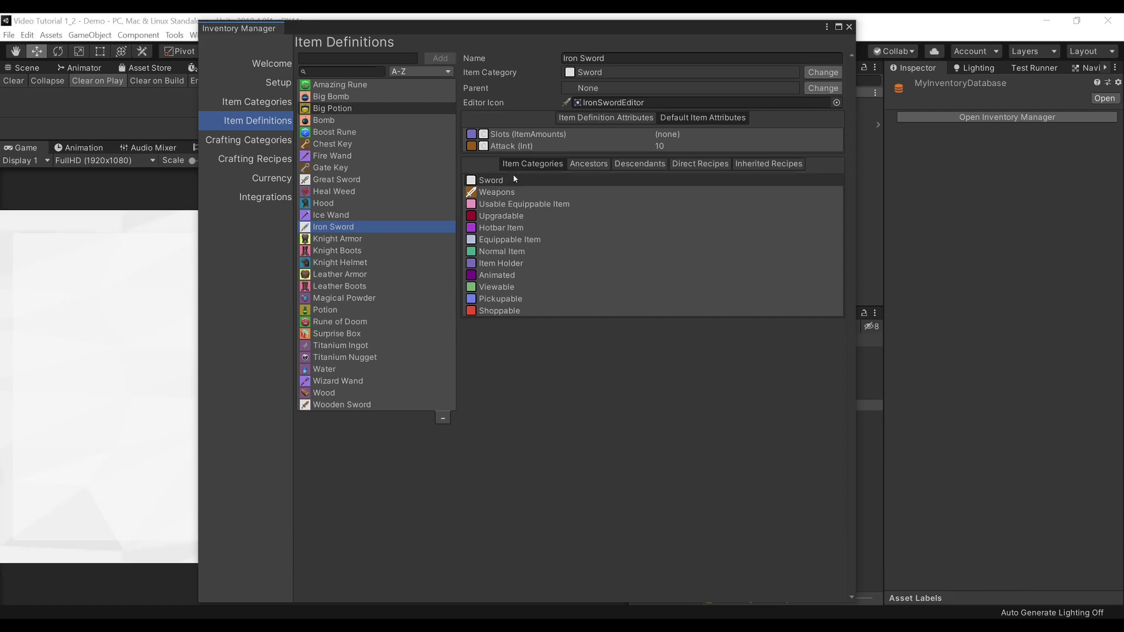
- Check Iron Sword's ancestors, descendants, and direct and inherited recipes
click(589, 165)
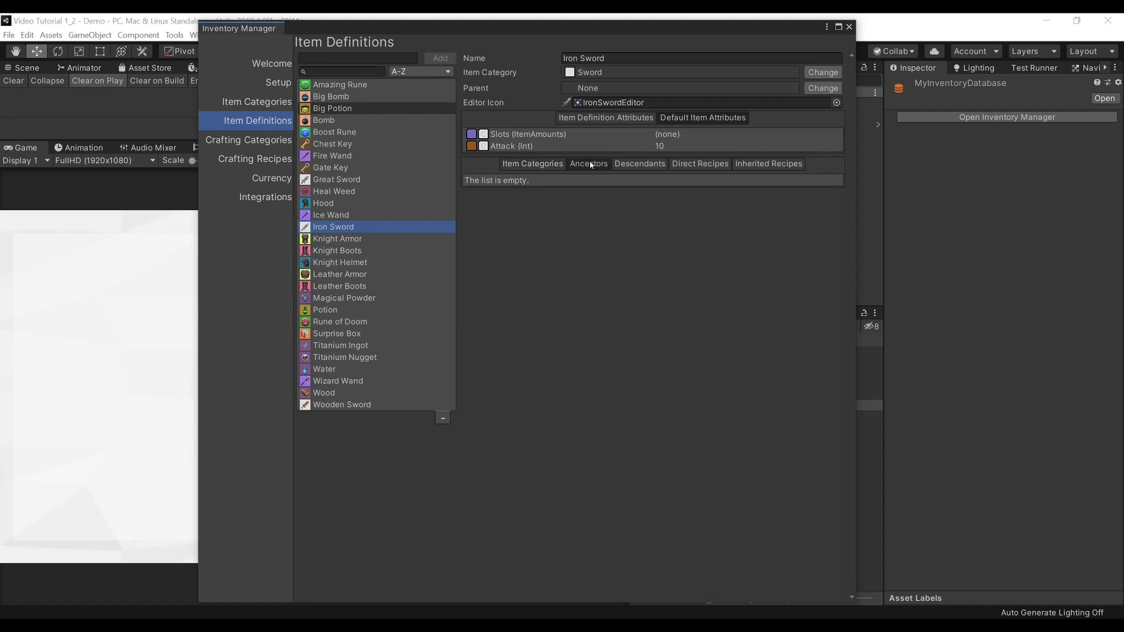
click(634, 165)
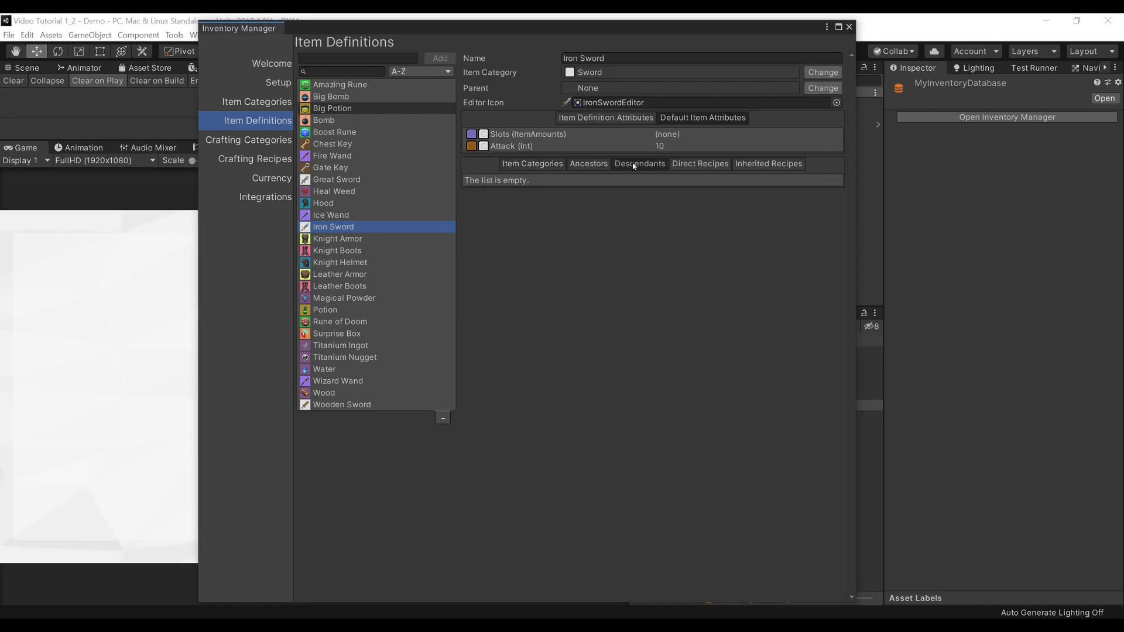
click(708, 165)
click(750, 164)
click(680, 165)
click(647, 165)
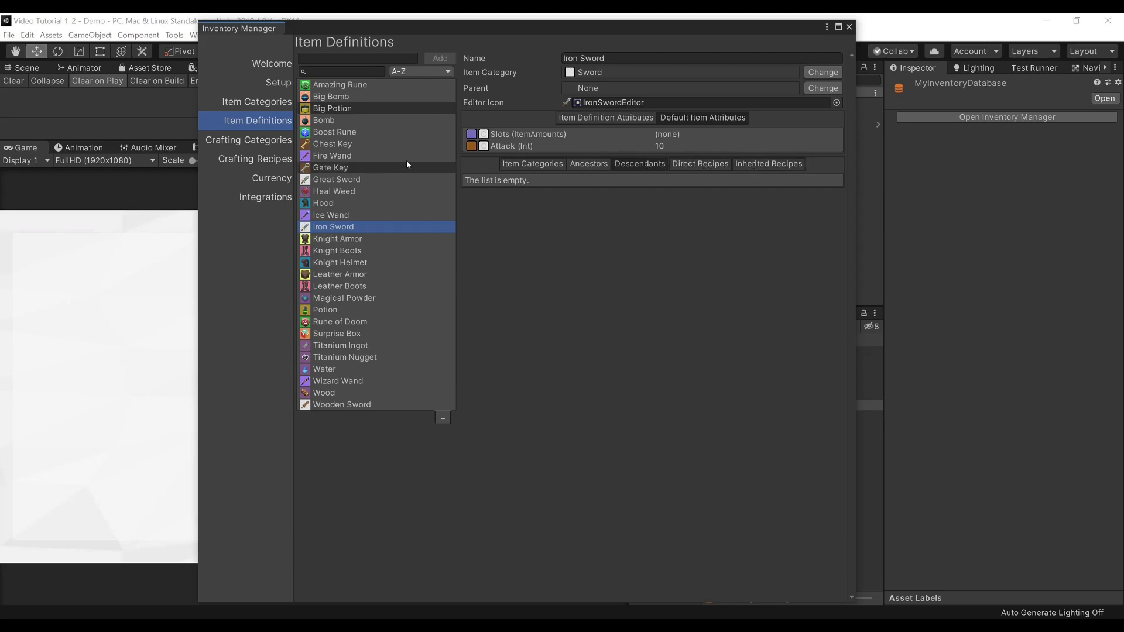
- Review Big Potion's six attributes and seven item categories, then open the Consumable category
click(353, 109)
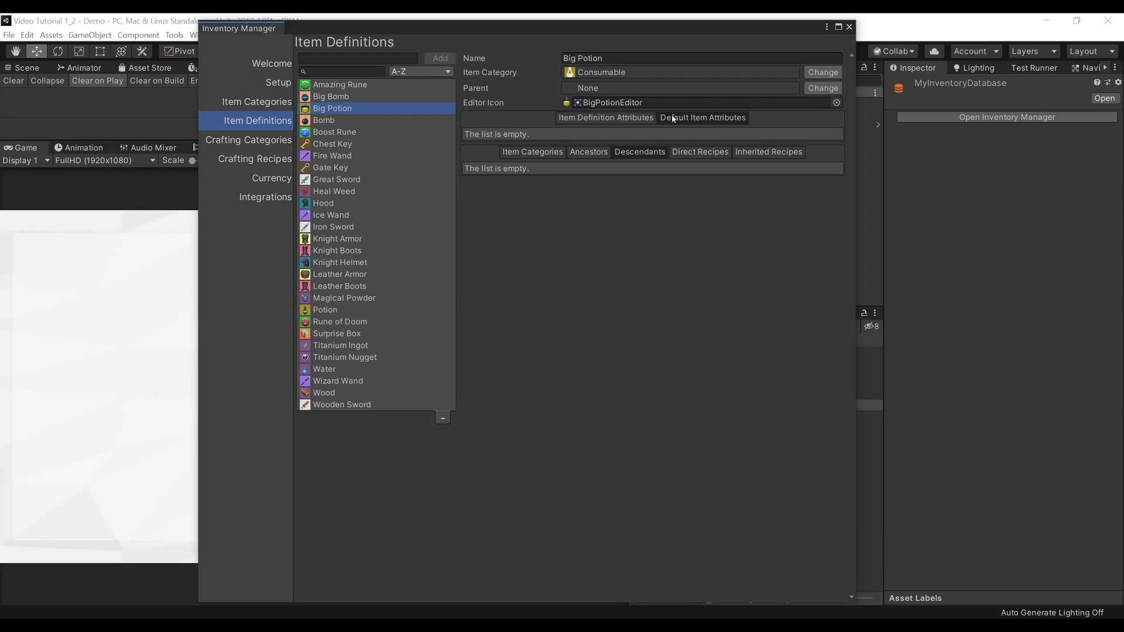
click(648, 119)
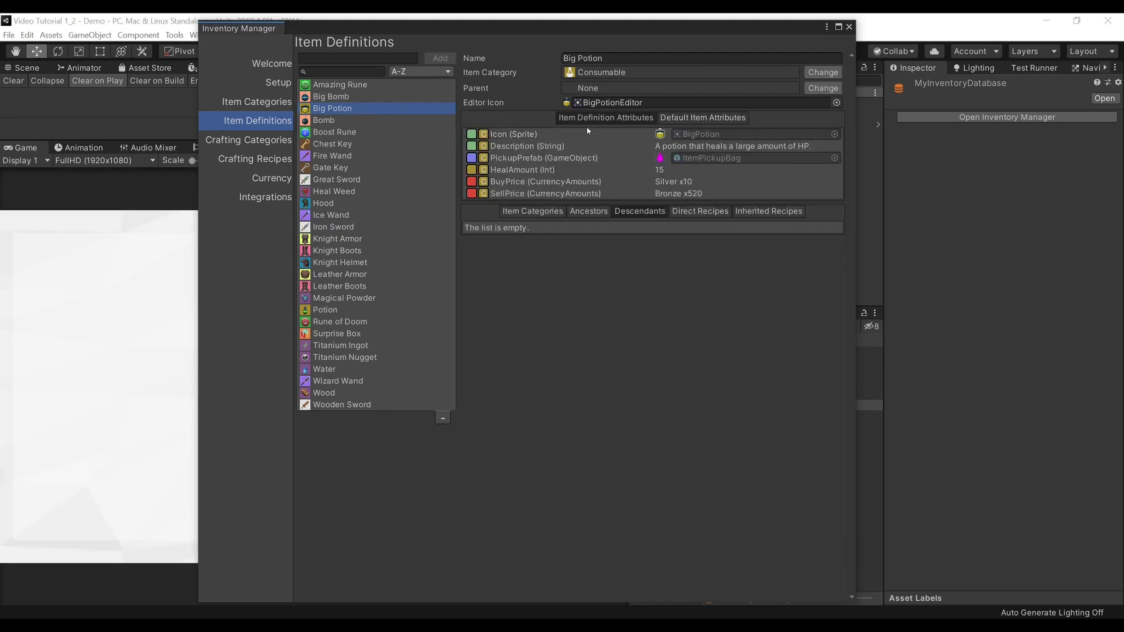
click(540, 214)
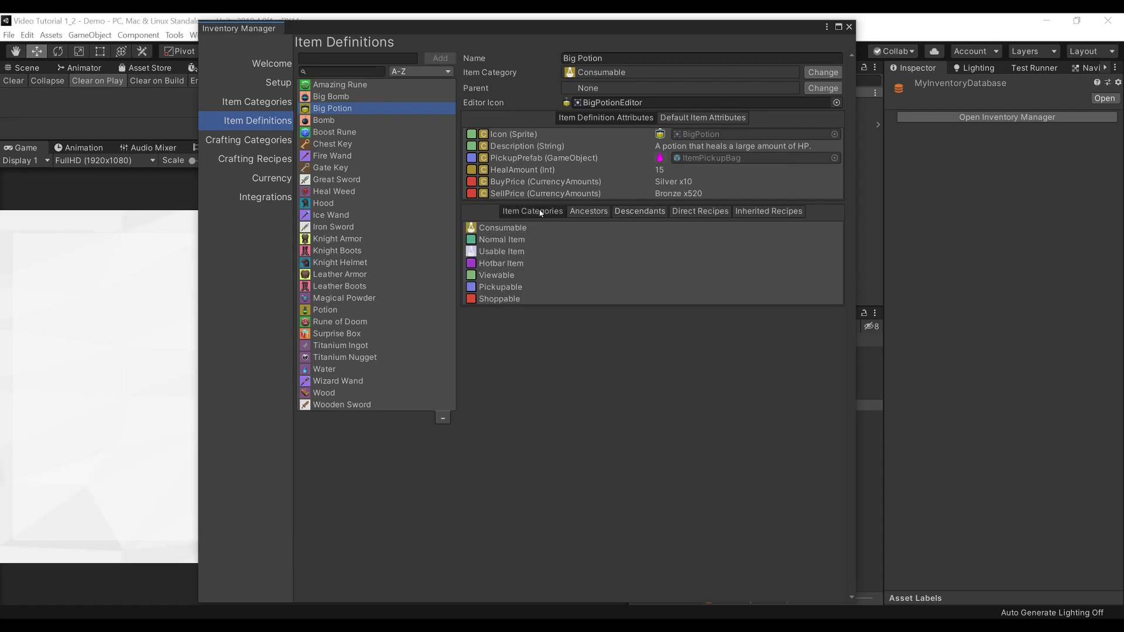
double_click(472, 230)
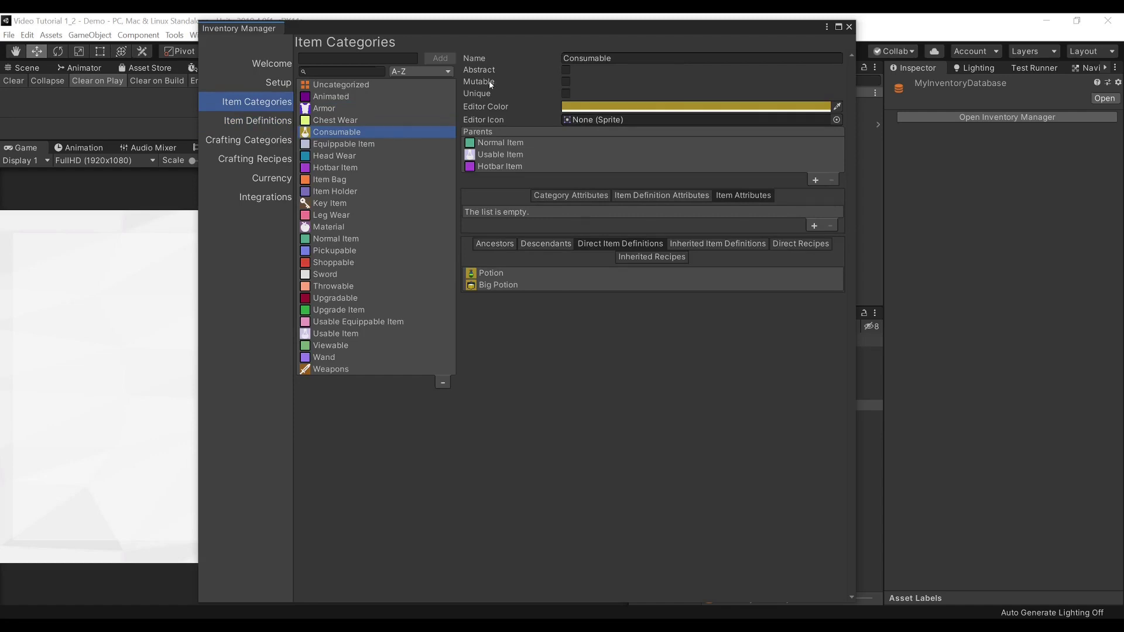
- Inspect Consumable's CategoryIcon attribute, keeping its Sprite type unchanged, then return to Item Definitions
mouse_move(490, 85)
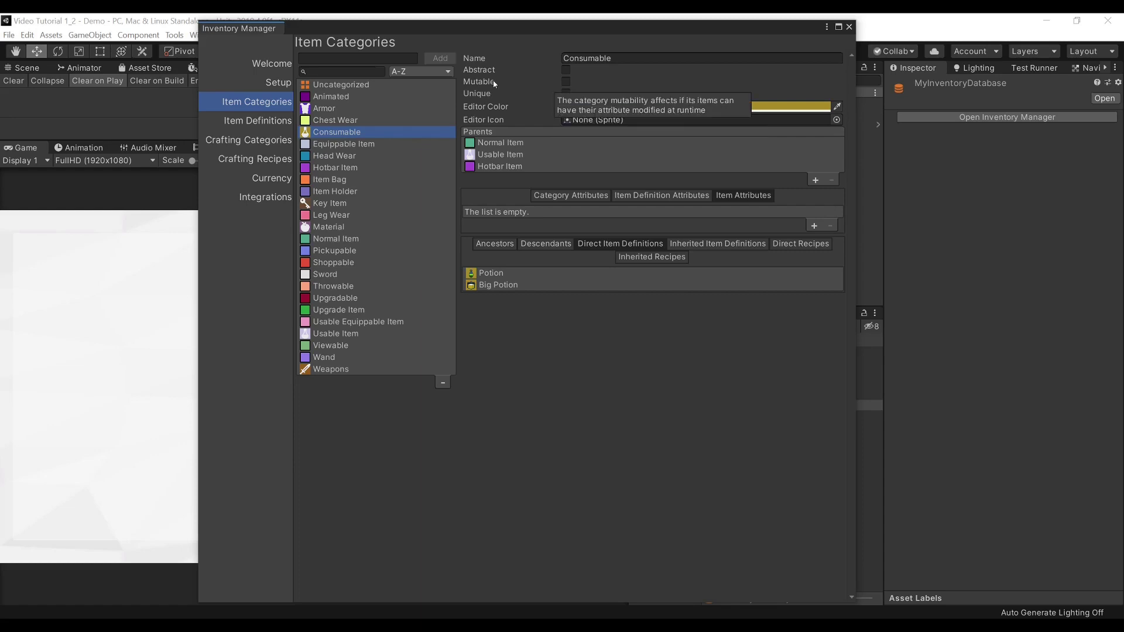
click(569, 196)
click(577, 211)
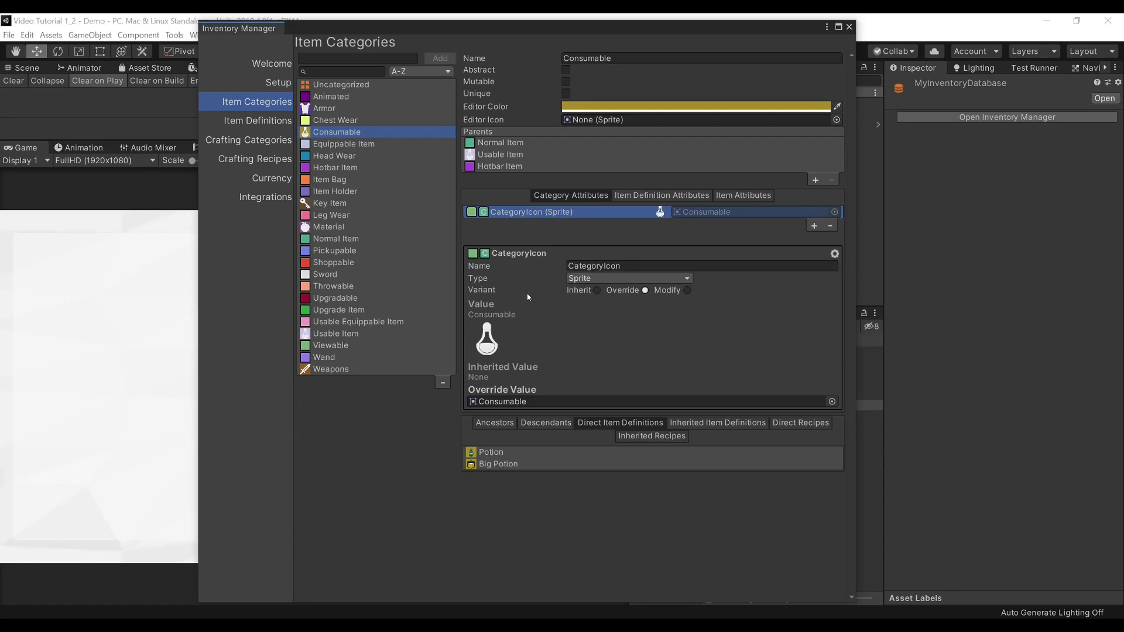
click(679, 277)
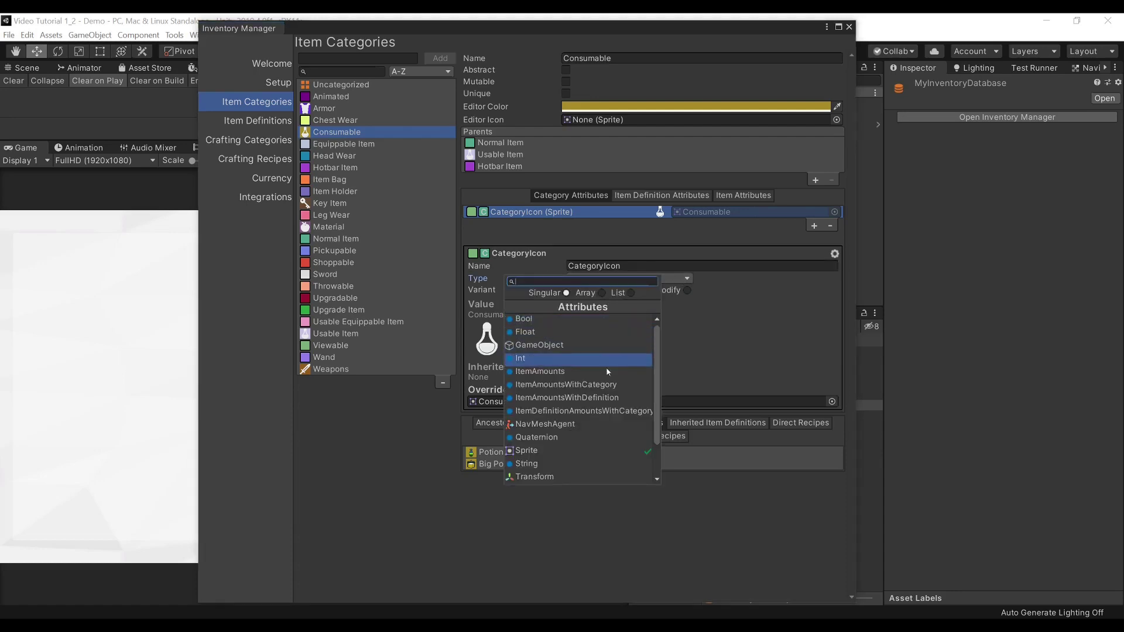
click(736, 278)
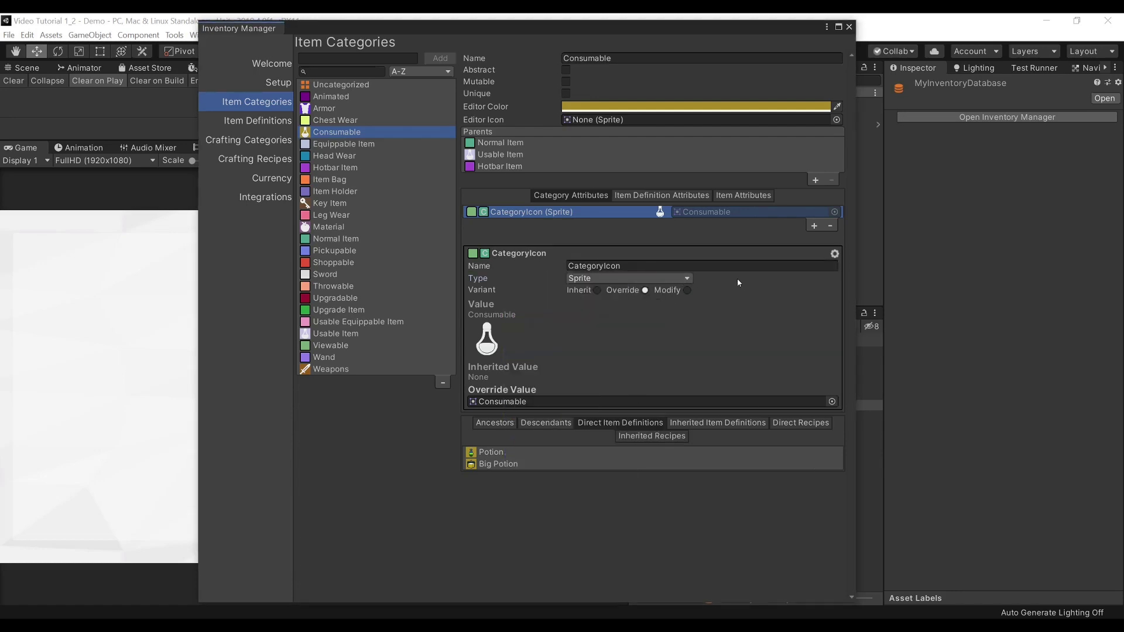
click(836, 254)
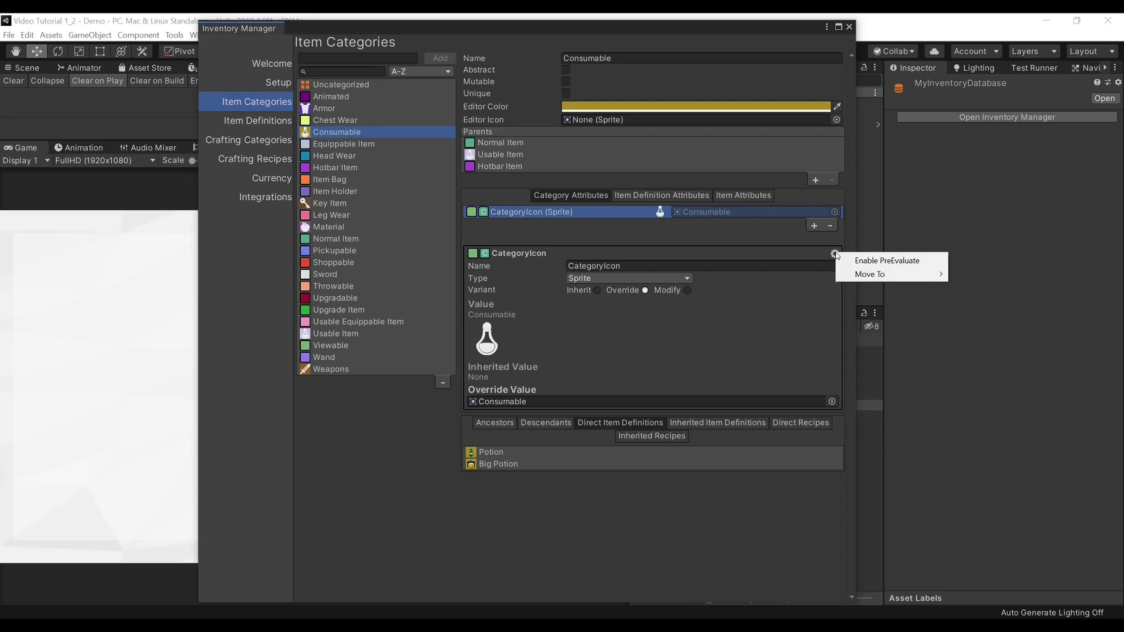
mouse_move(895, 279)
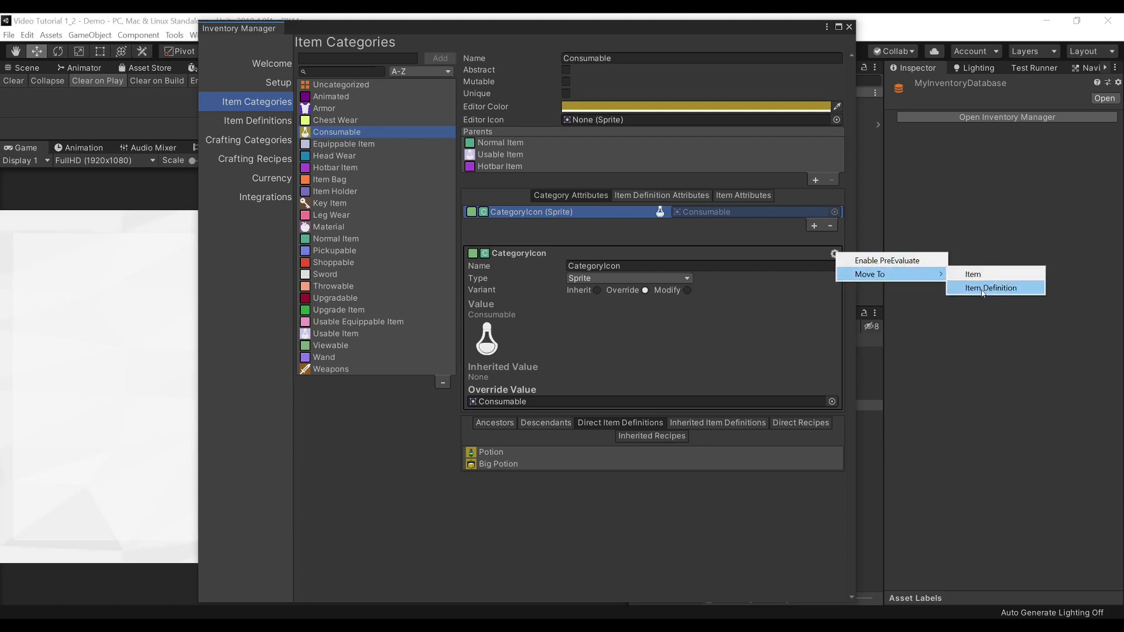
click(719, 249)
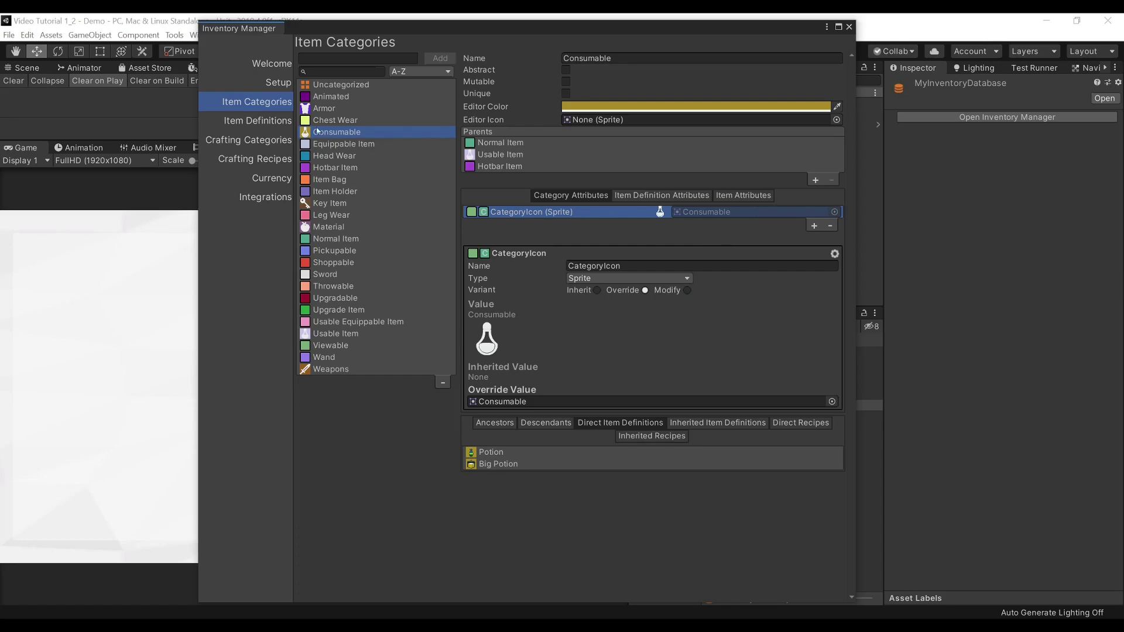
click(266, 121)
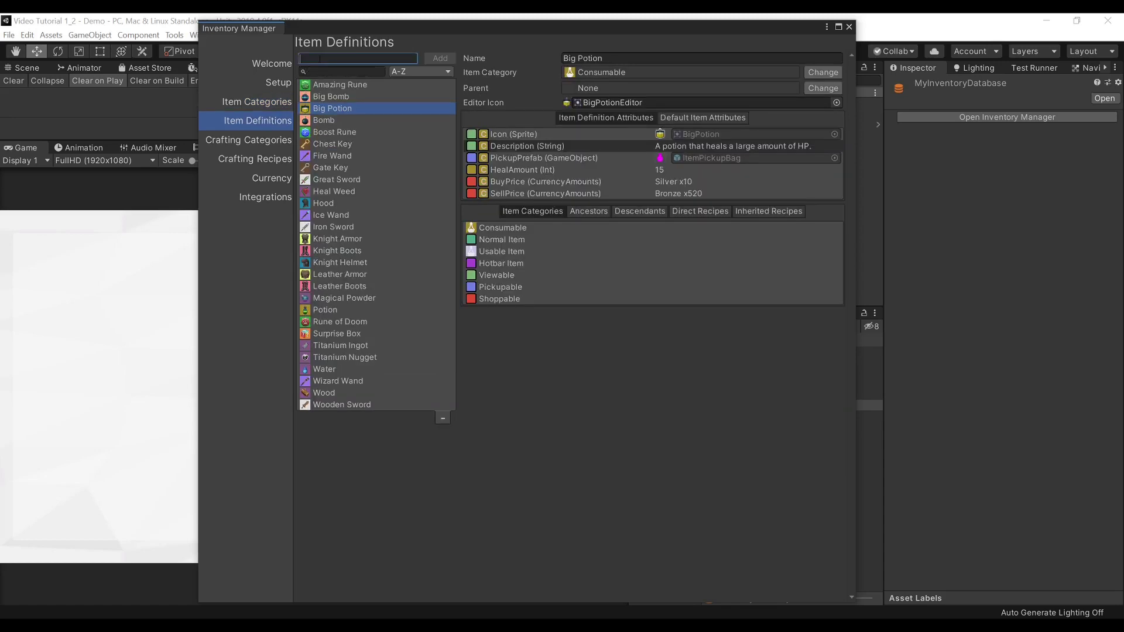
- Create a Cookie item definition and assign it to the Consumable category
text(Cookeie)
click(434, 61)
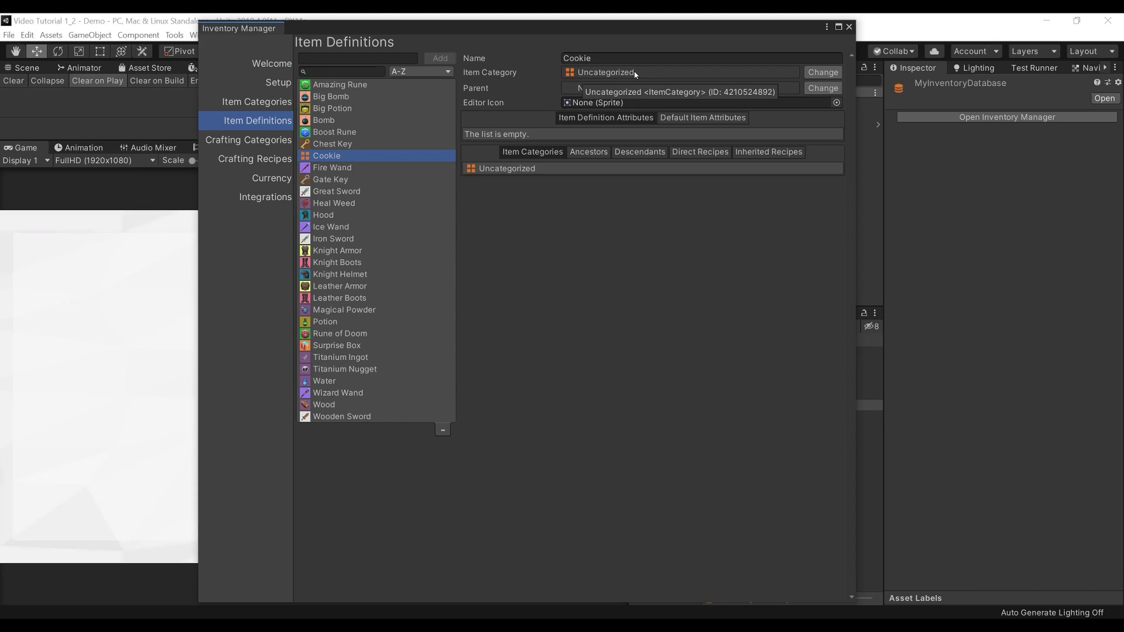
click(822, 73)
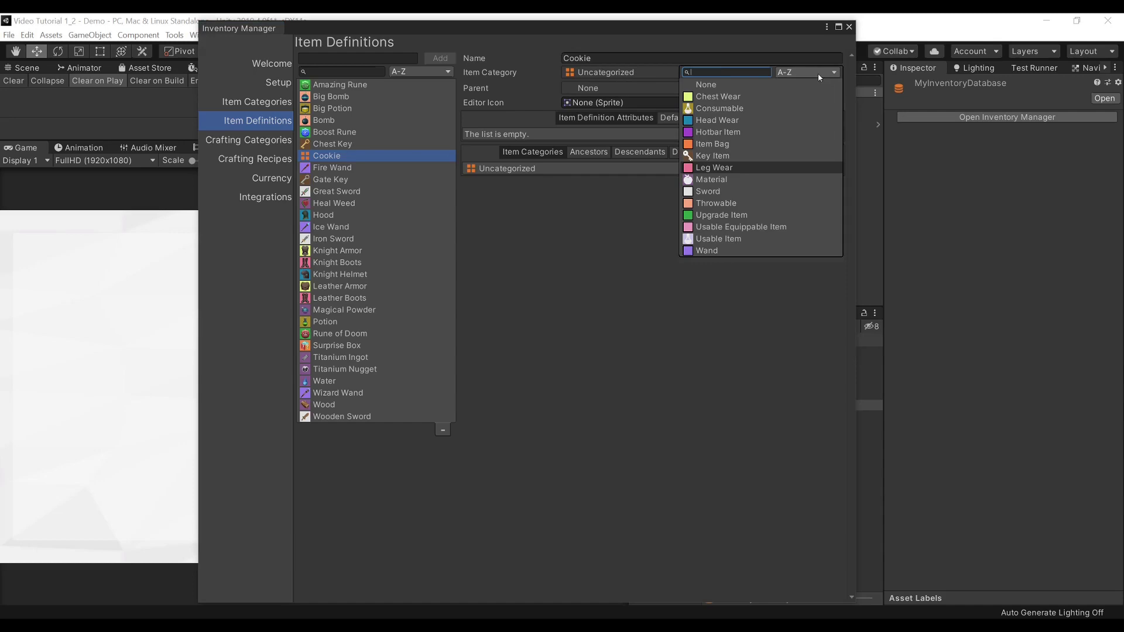
click(725, 111)
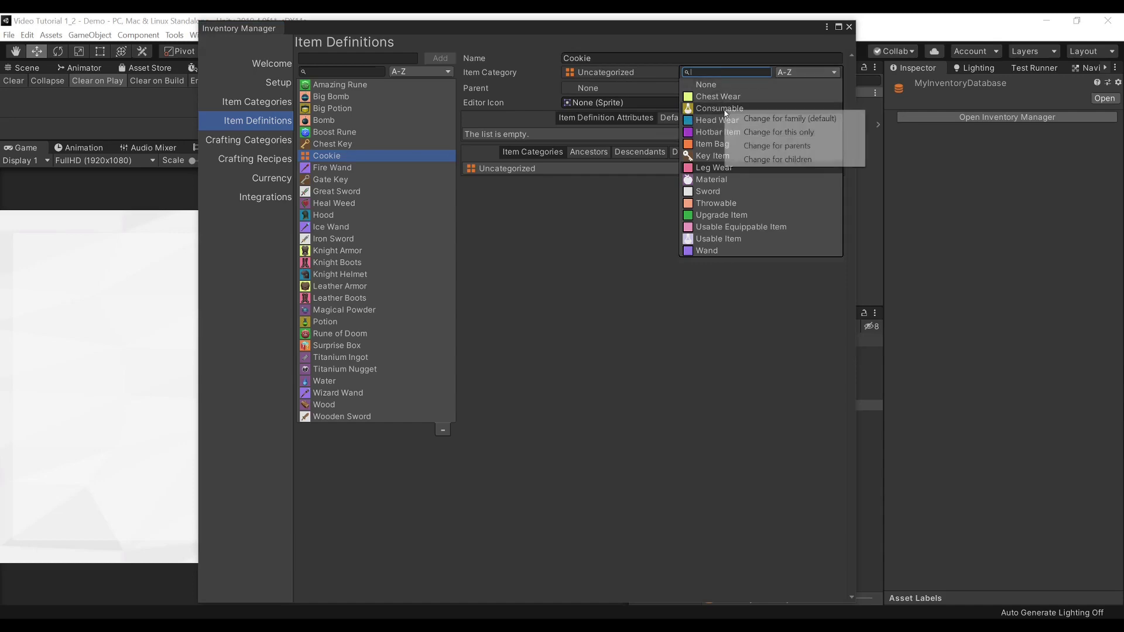
click(740, 121)
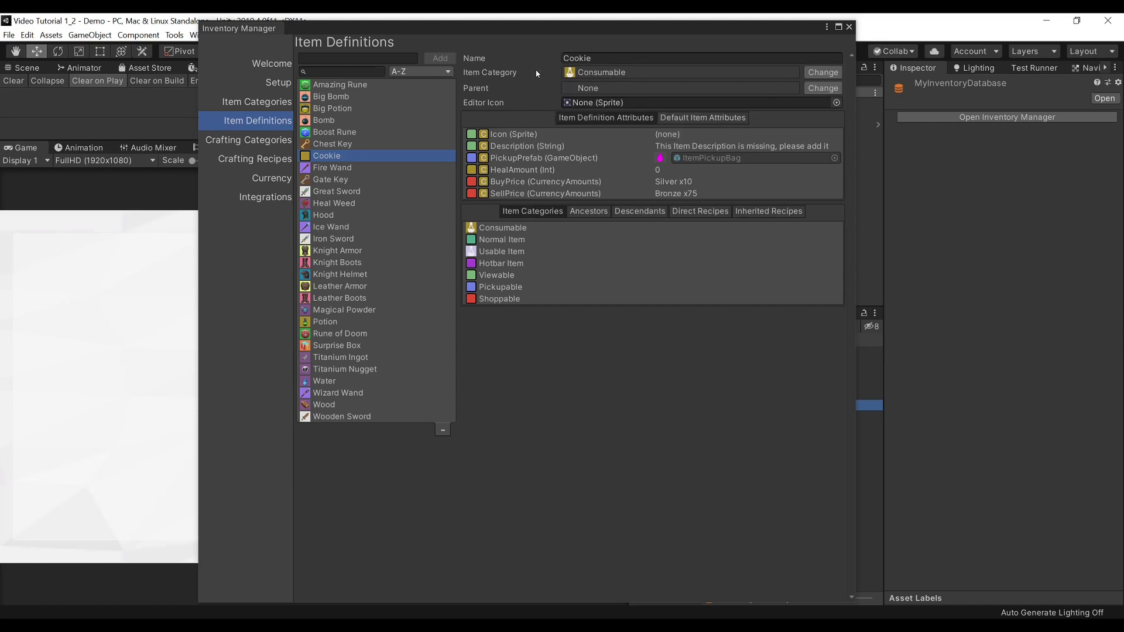
- Use the Knob sprite for Cookie's editor icon and its Icon attribute override
click(836, 103)
text(kno)
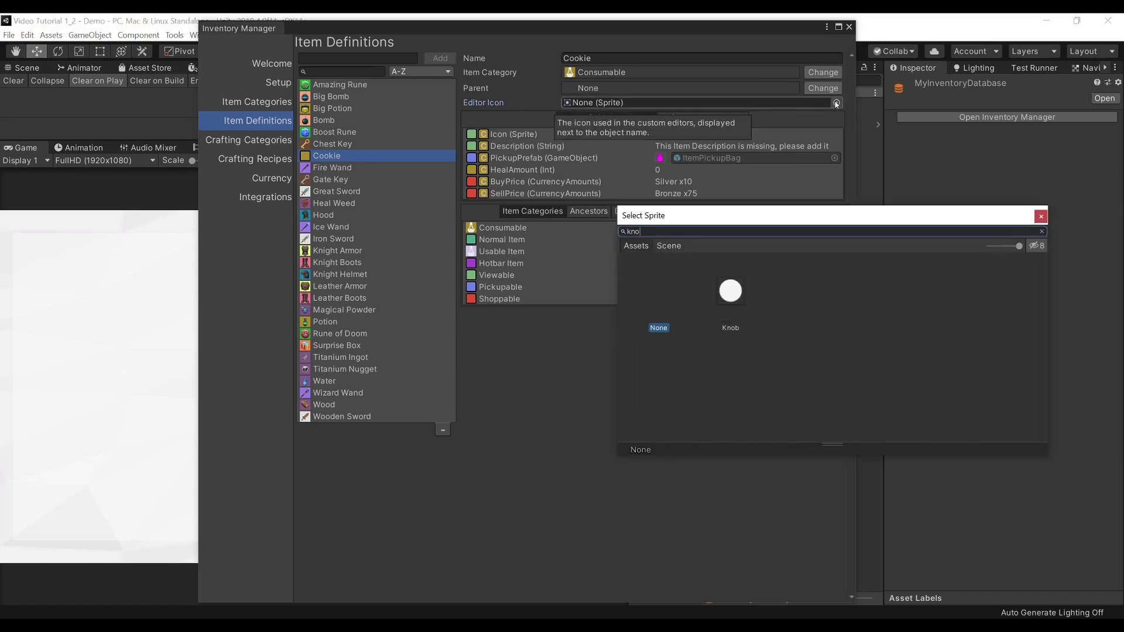
click(730, 300)
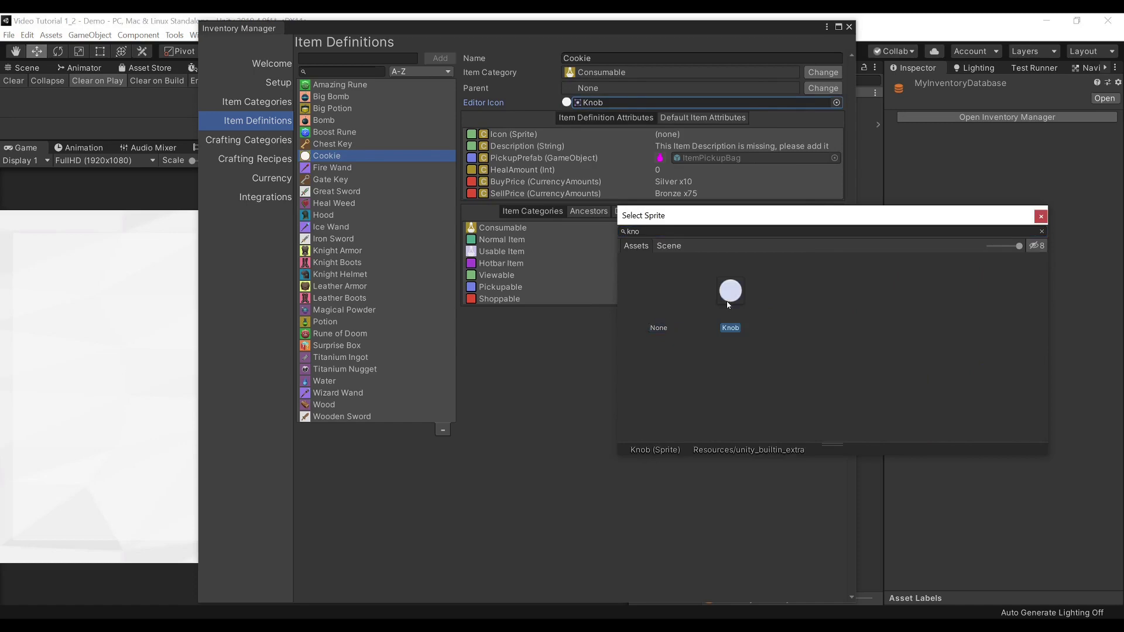
click(1041, 217)
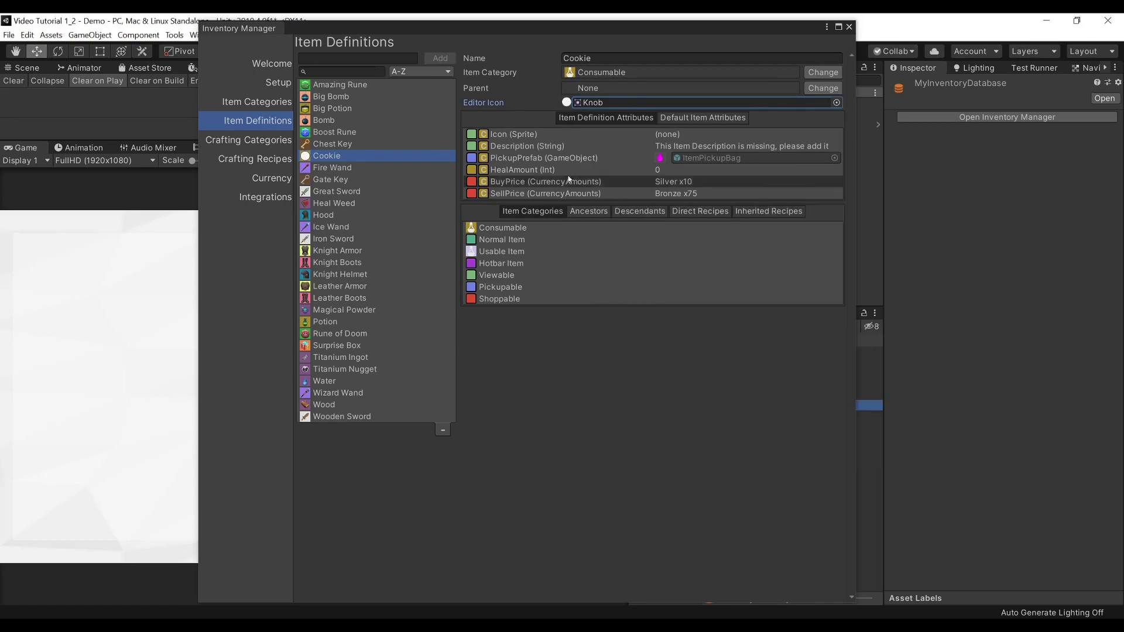
click(619, 133)
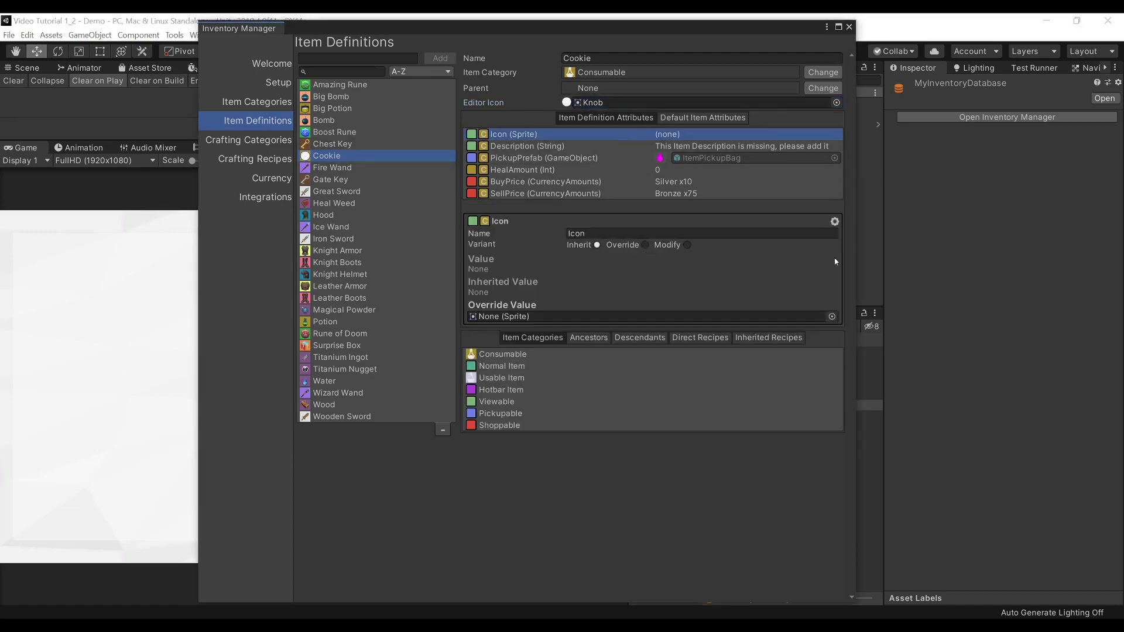
click(832, 316)
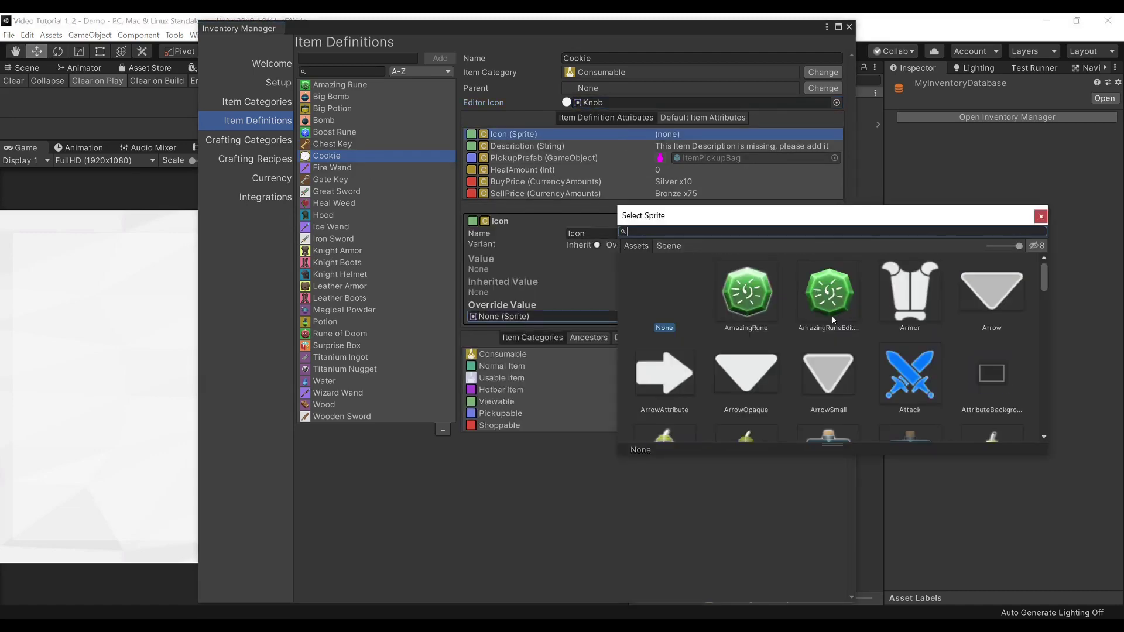
text(knob)
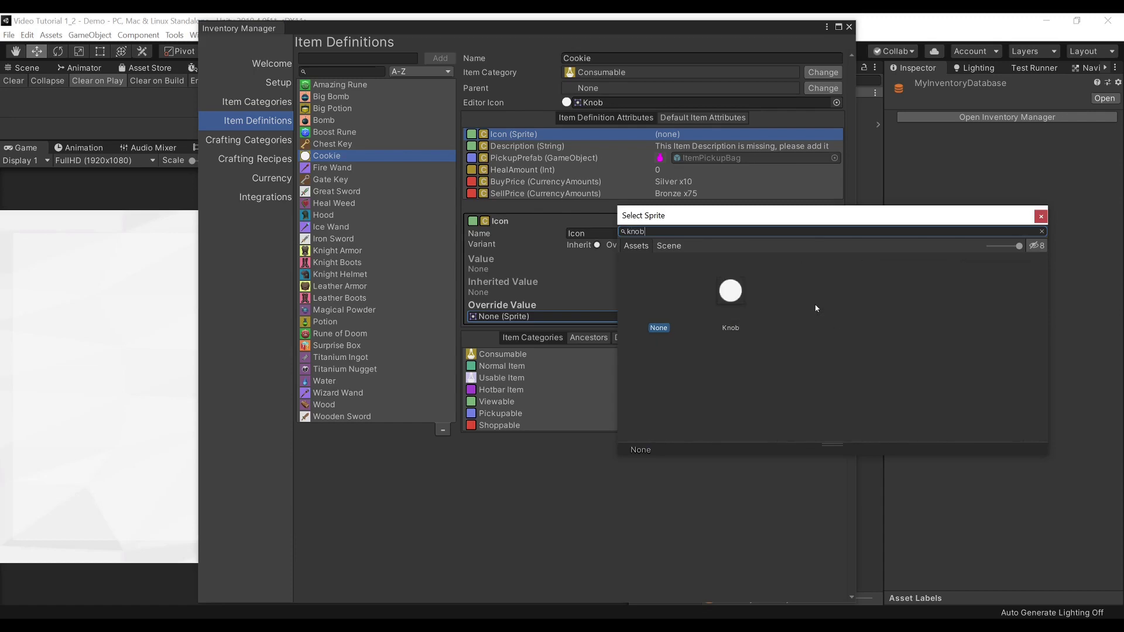
click(737, 293)
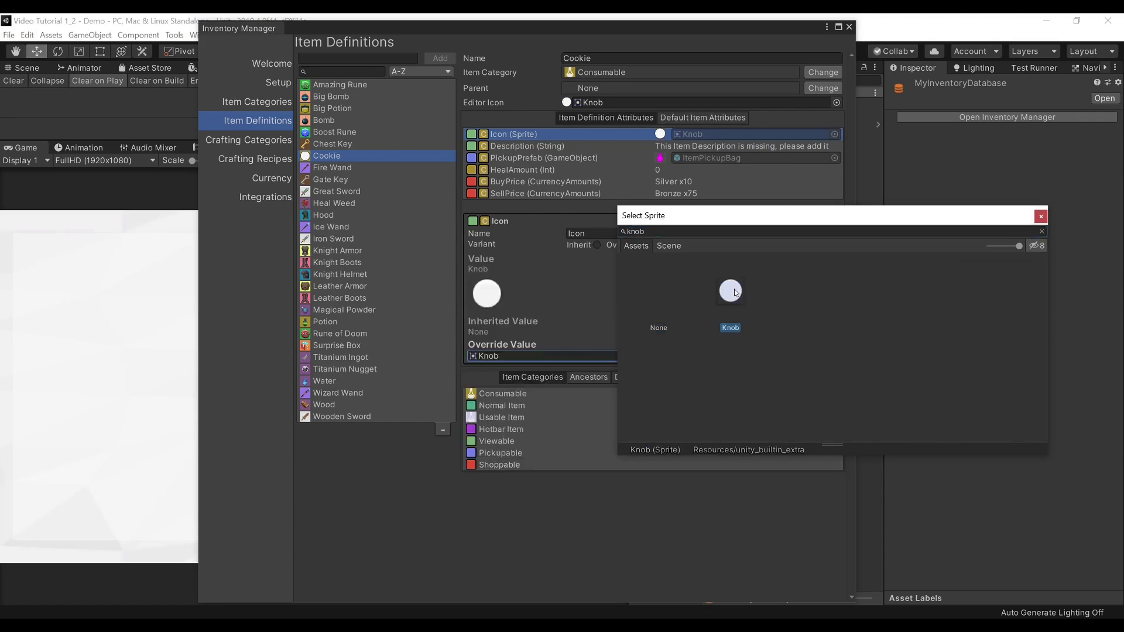
click(1041, 217)
- Override Cookie's Description with 'I like cookies'
click(550, 149)
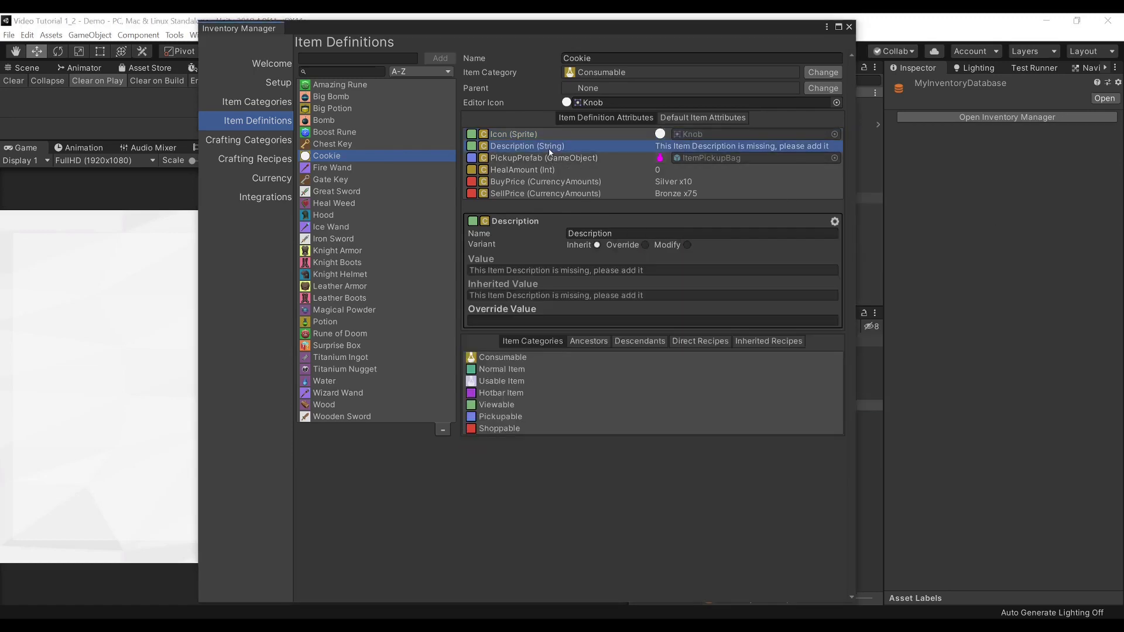
click(521, 319)
text(I li)
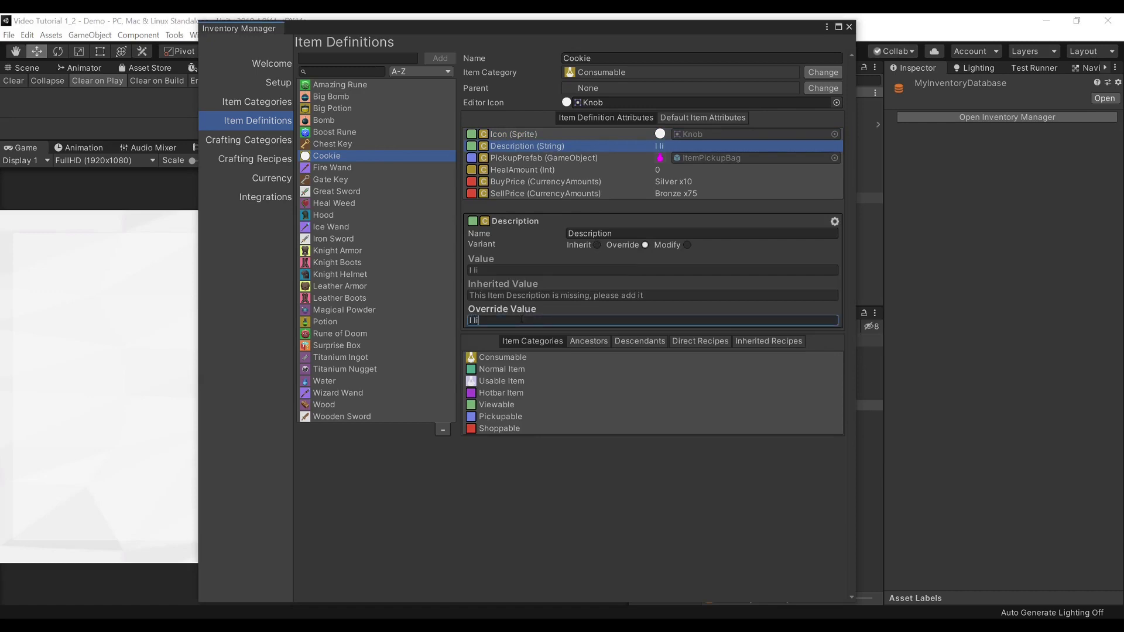
text(ke cookies)
- Override Cookie's HealAmount to 20, review BuyPrice and SellPrice, and close the Inventory Manager
click(589, 159)
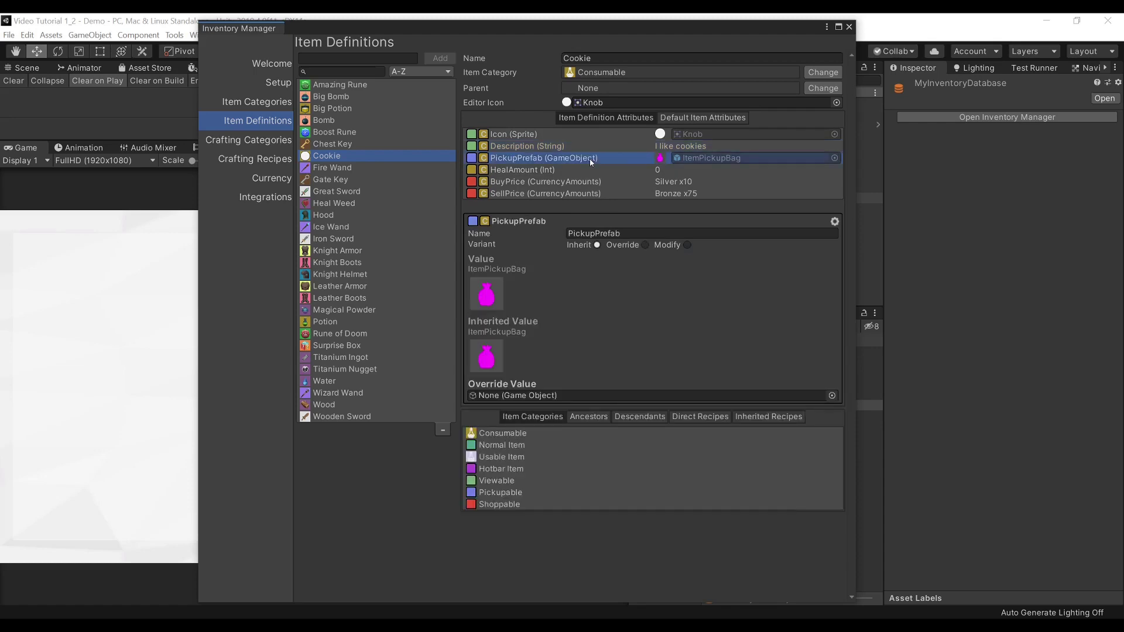
click(614, 171)
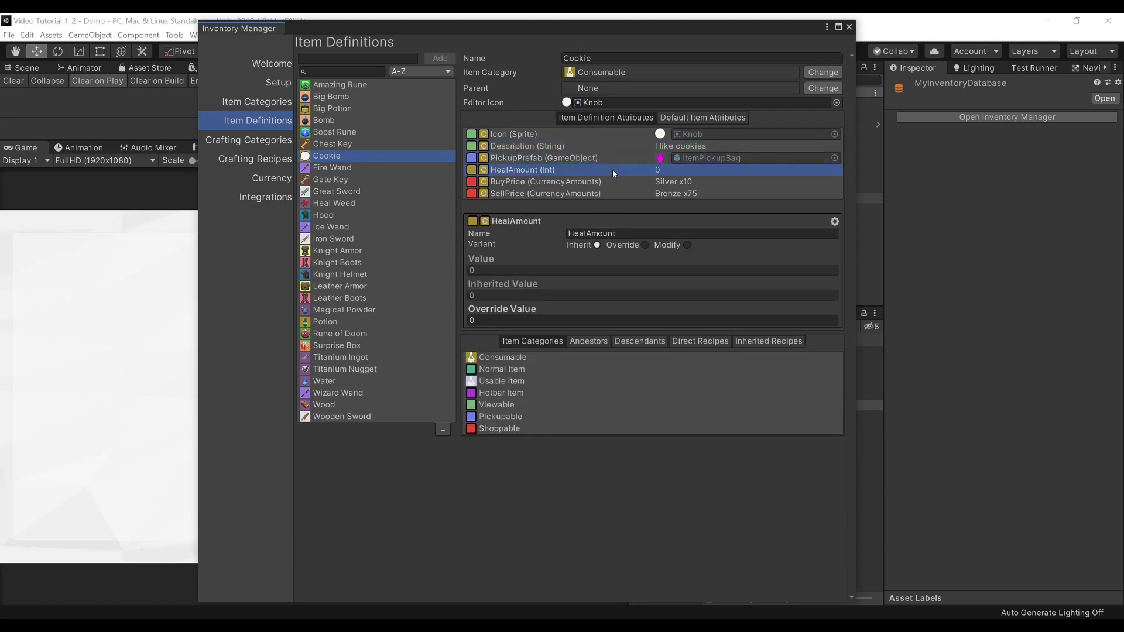
click(487, 320)
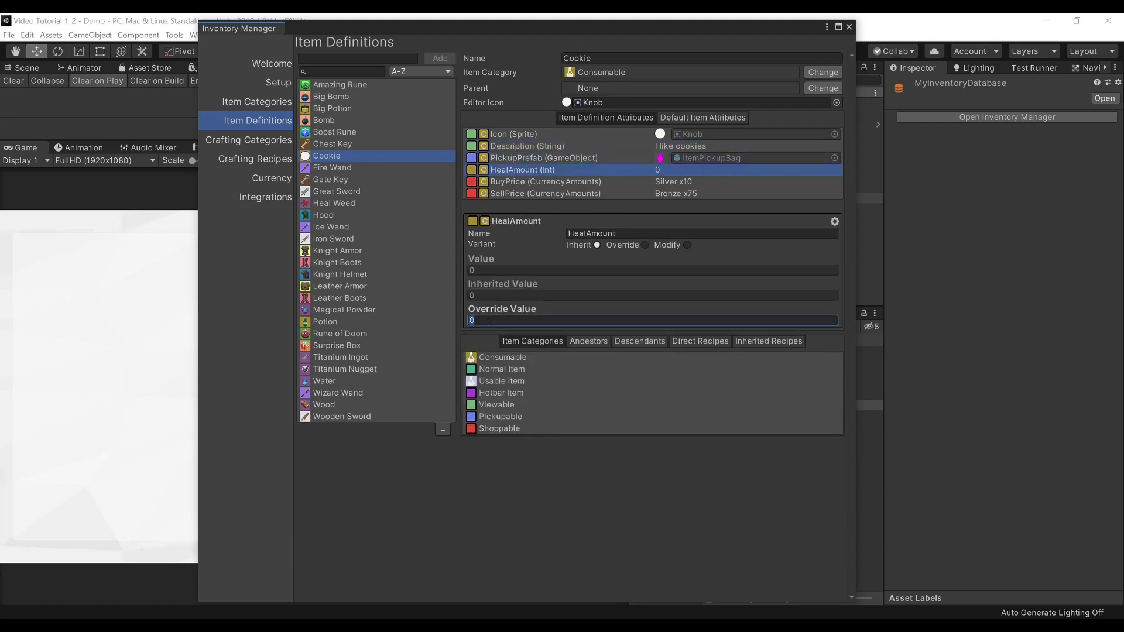
text(20)
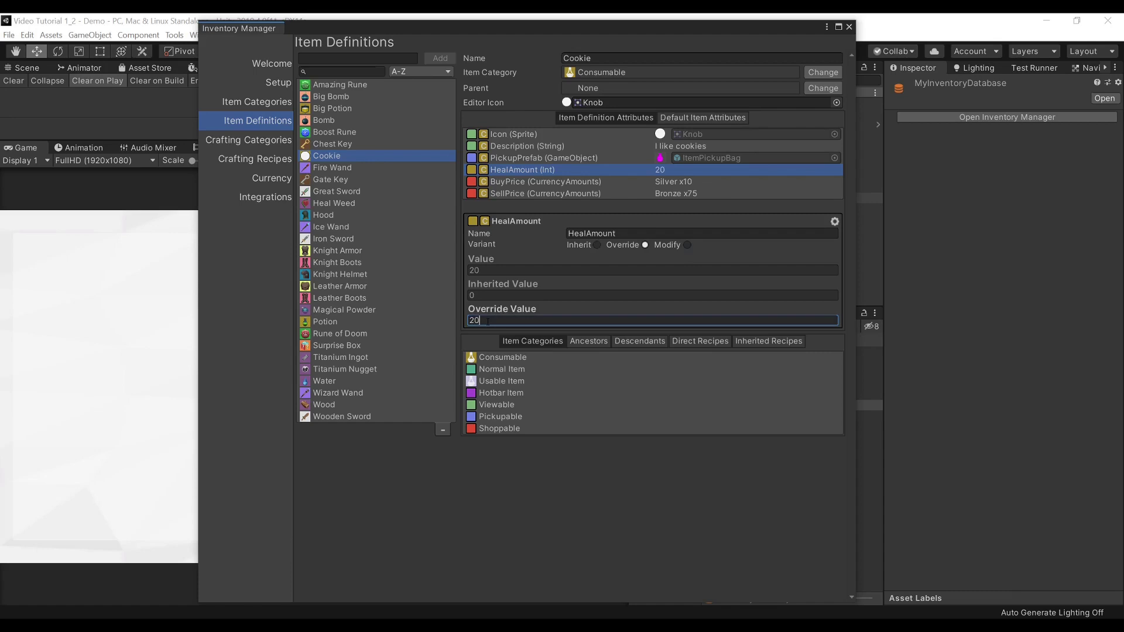
click(619, 180)
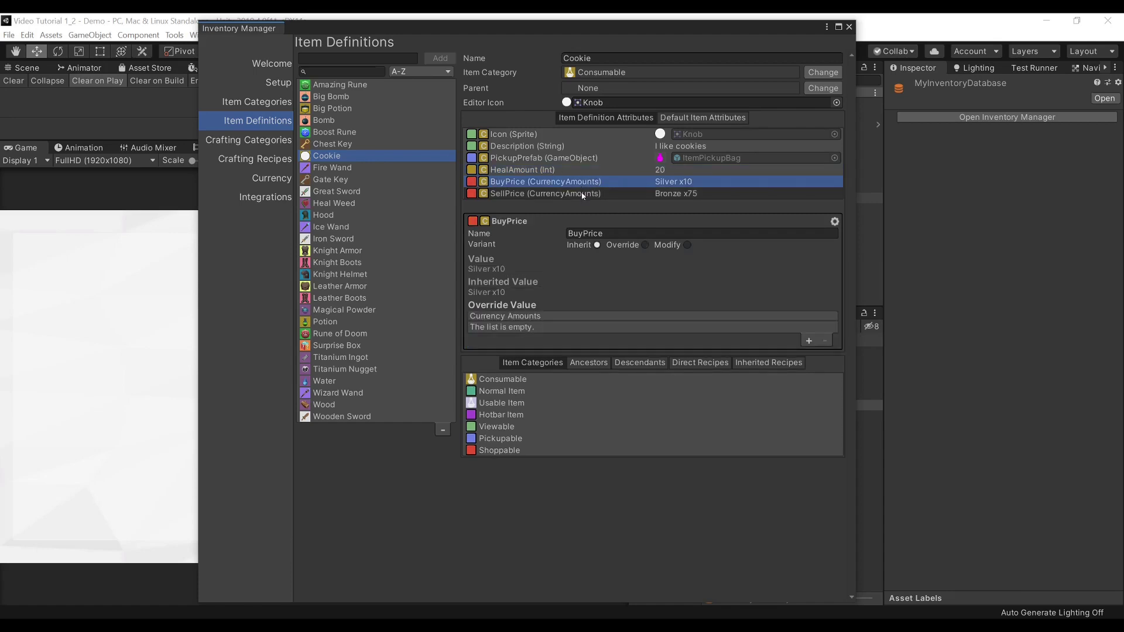
click(583, 194)
click(586, 169)
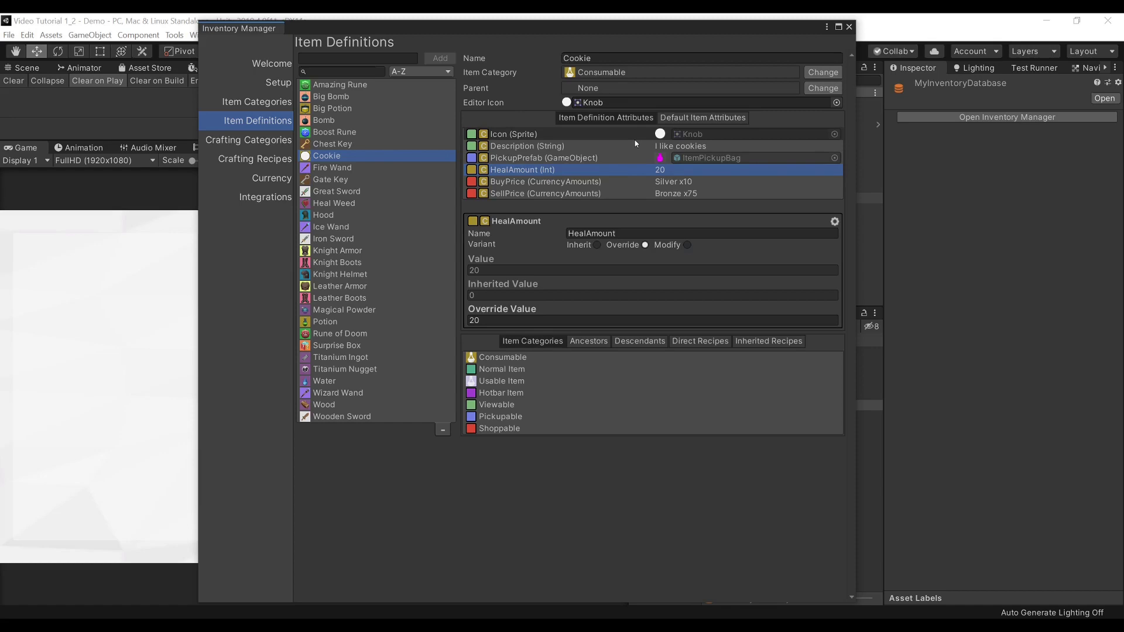
click(848, 28)
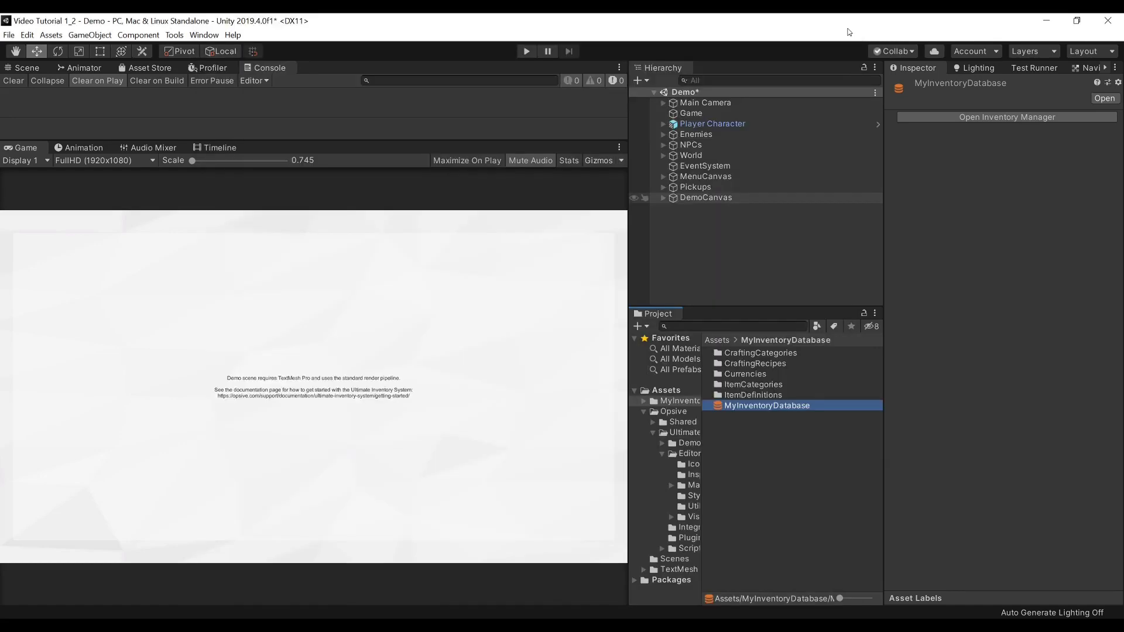
- Add a new item entry to the Player Character's Main item collection
click(741, 123)
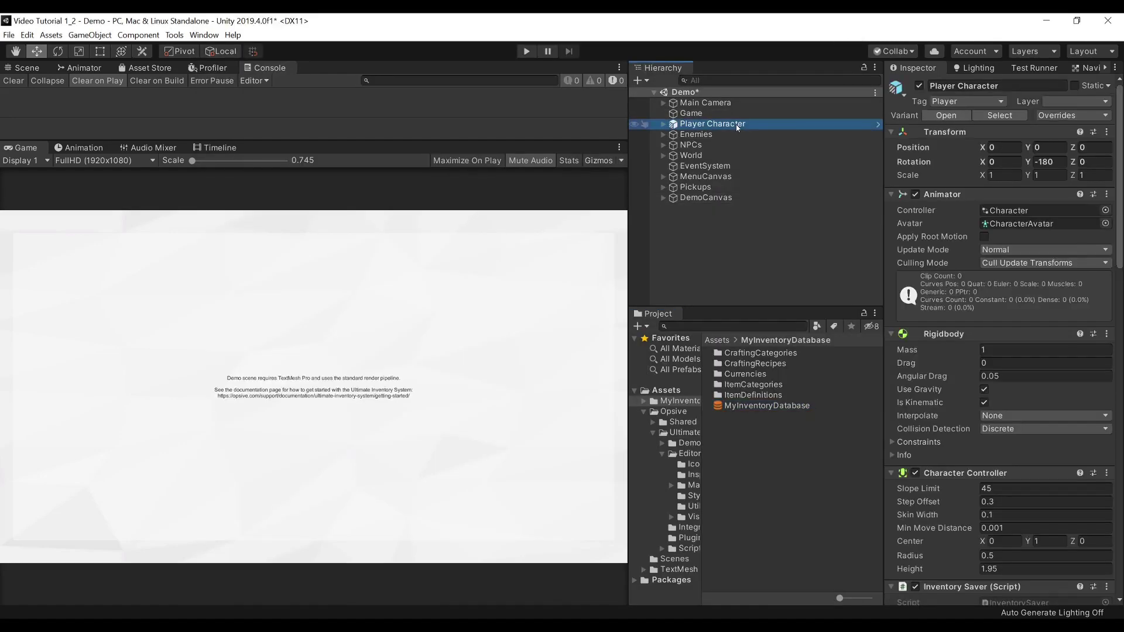
scroll(922, 246, down, 10)
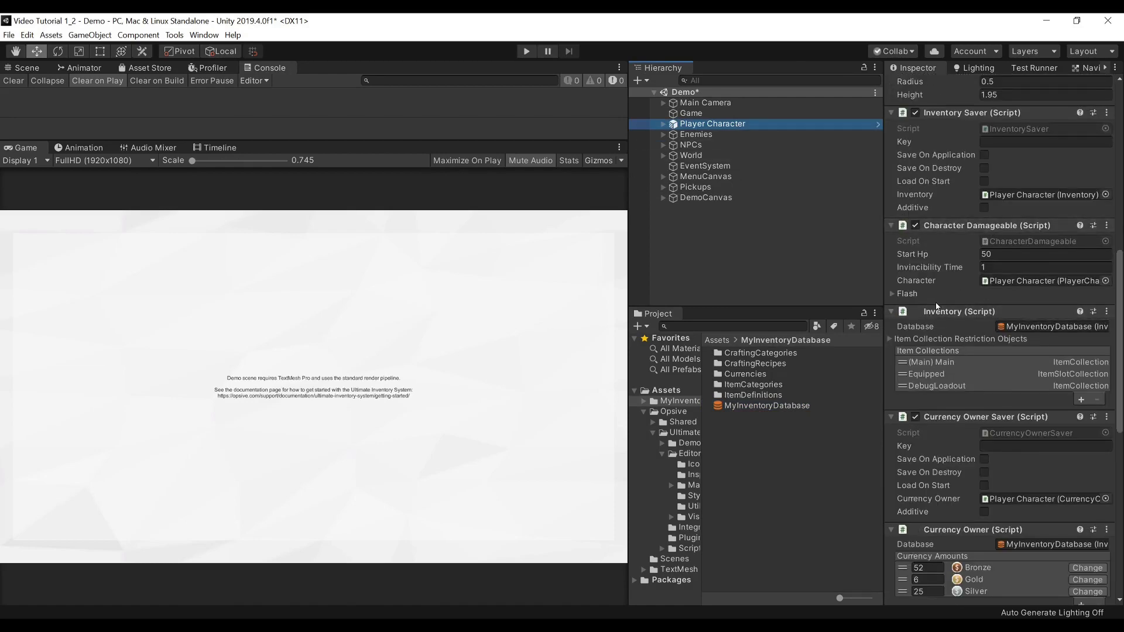
click(955, 363)
scroll(954, 360, down, 3)
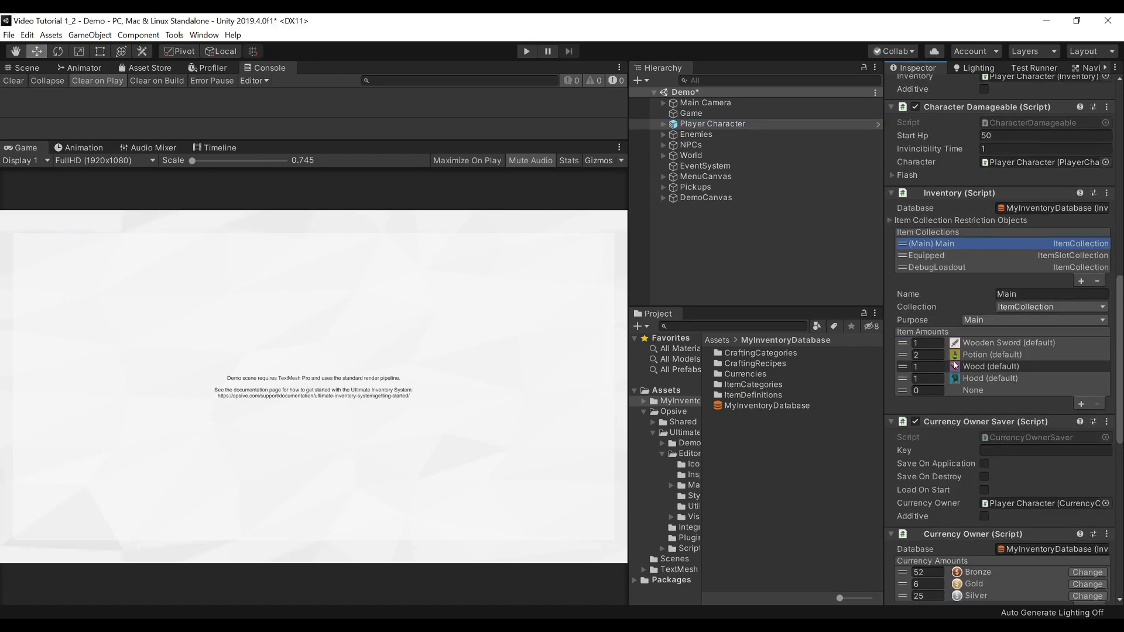
click(1082, 404)
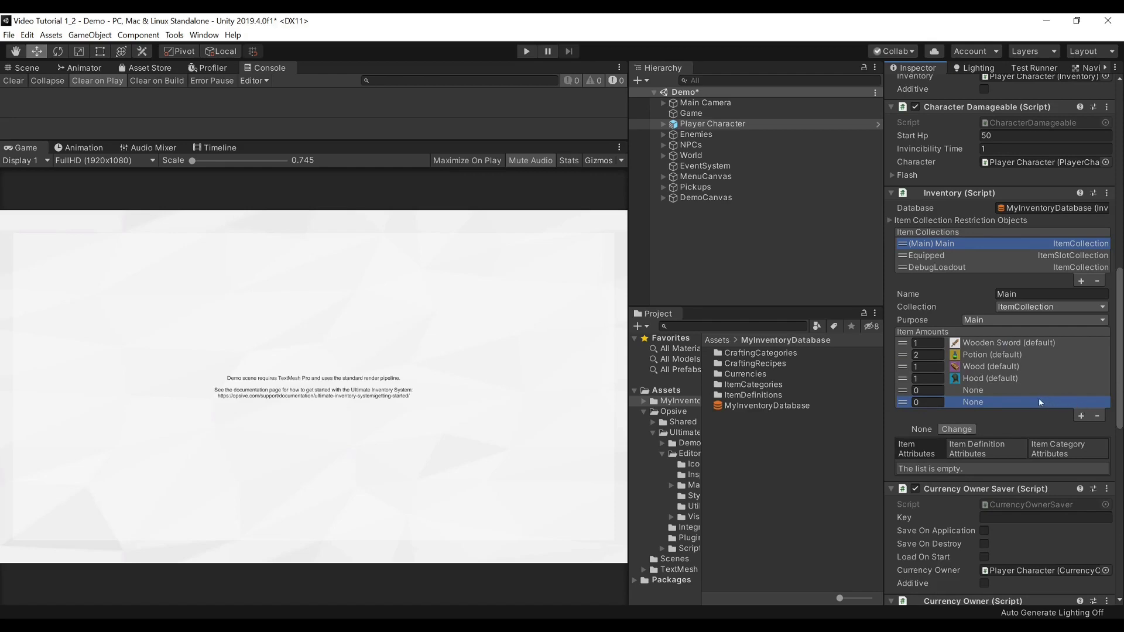
- Give the new entry a quantity of 5 and search 'co' to find Cookie
click(933, 402)
text(1)
key(BackSpace)
text(5)
click(957, 429)
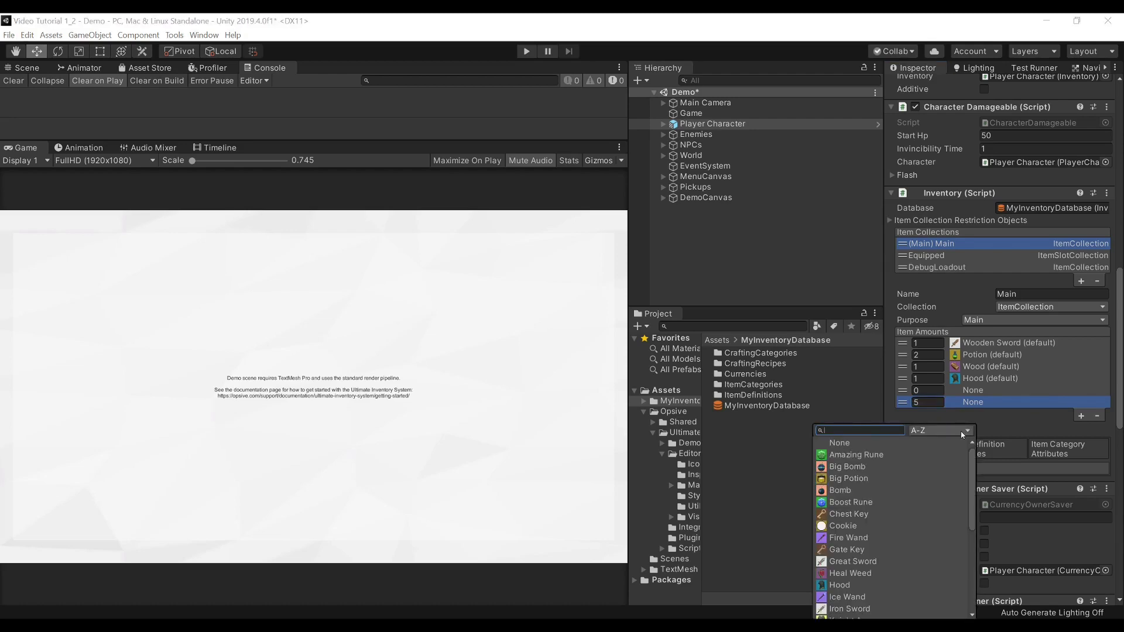
text(co)
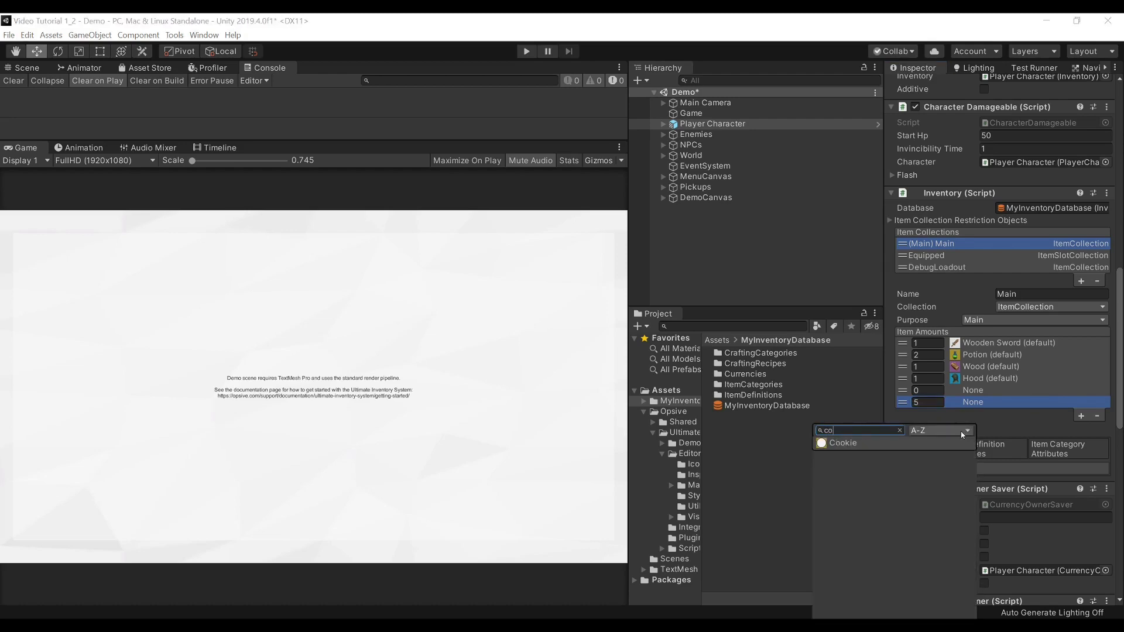
click(920, 443)
- Make Cookie the new entry's item definition and browse its attribute tabs
click(927, 455)
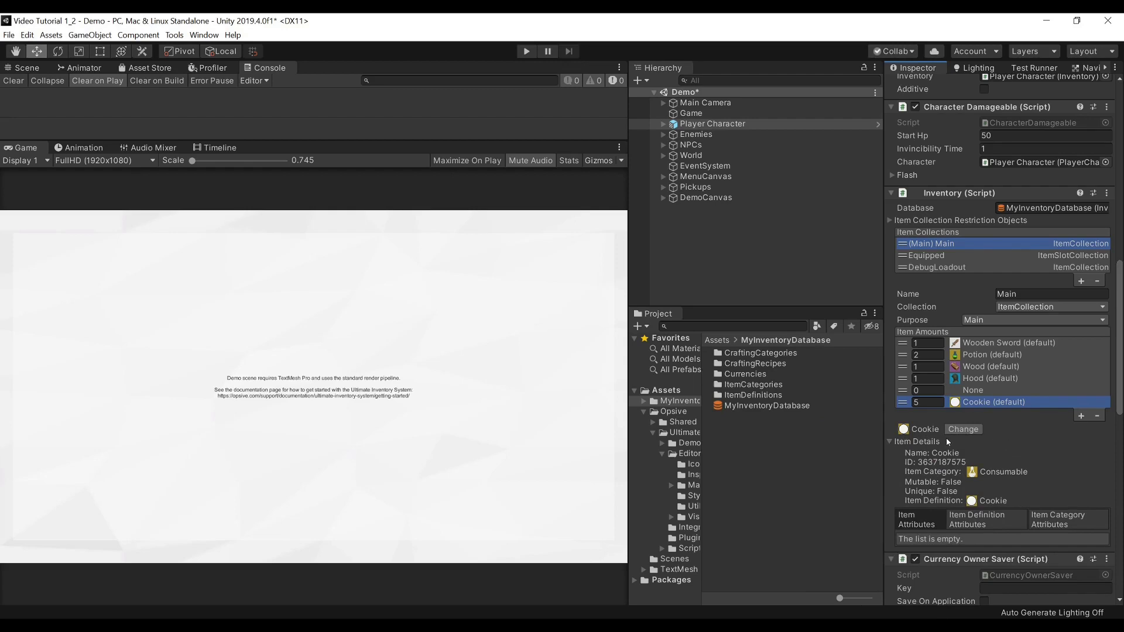
click(985, 519)
scroll(985, 520, down, 3)
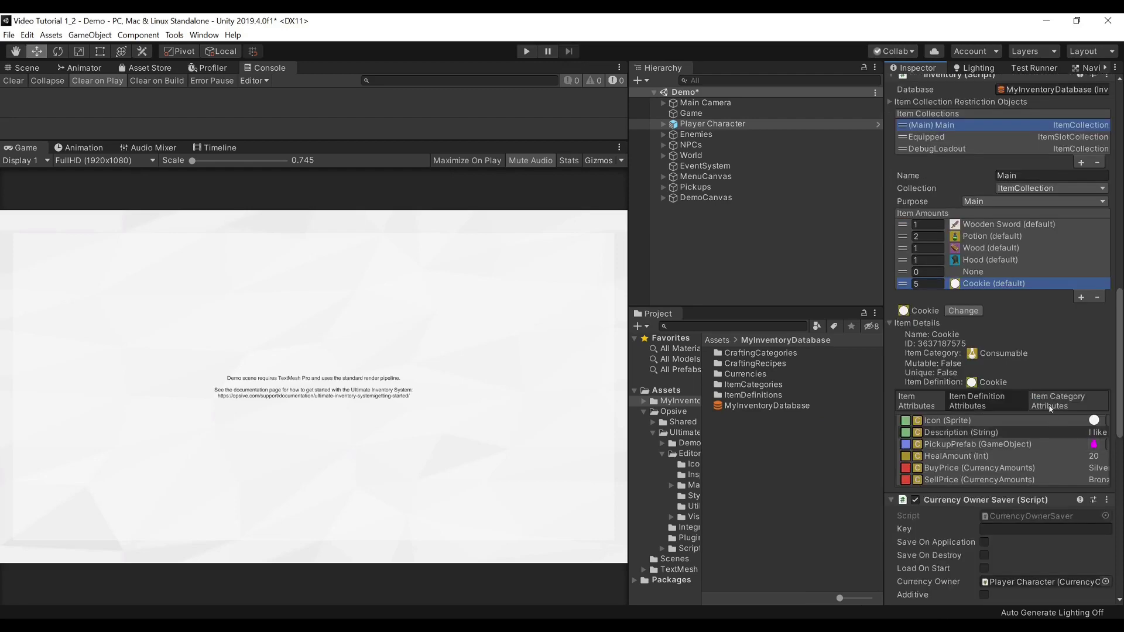
click(1075, 400)
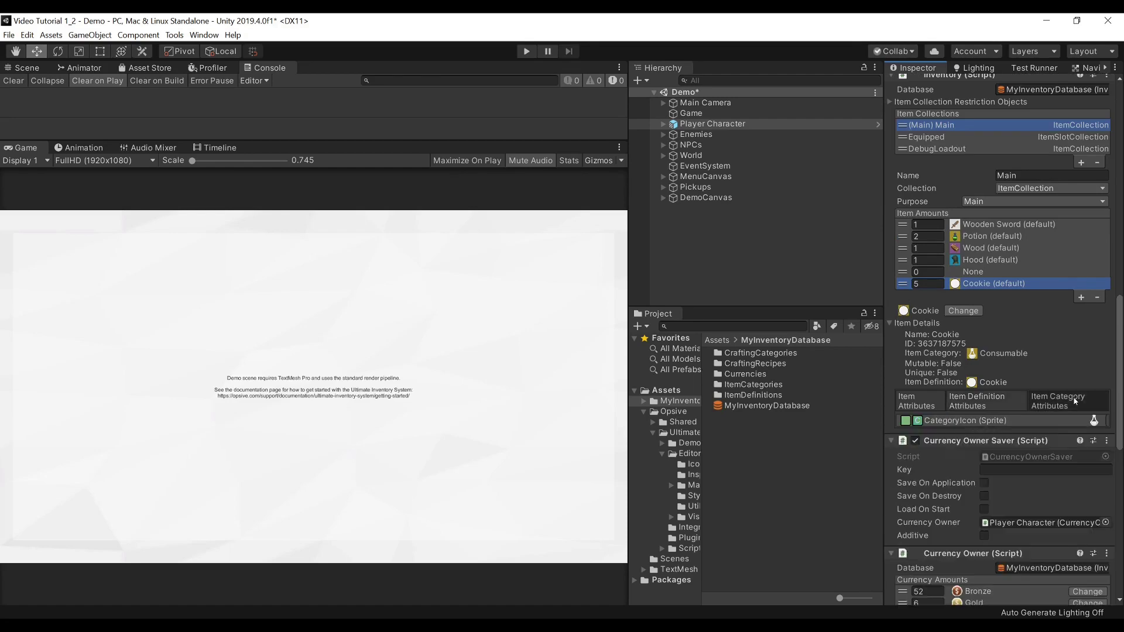
click(928, 404)
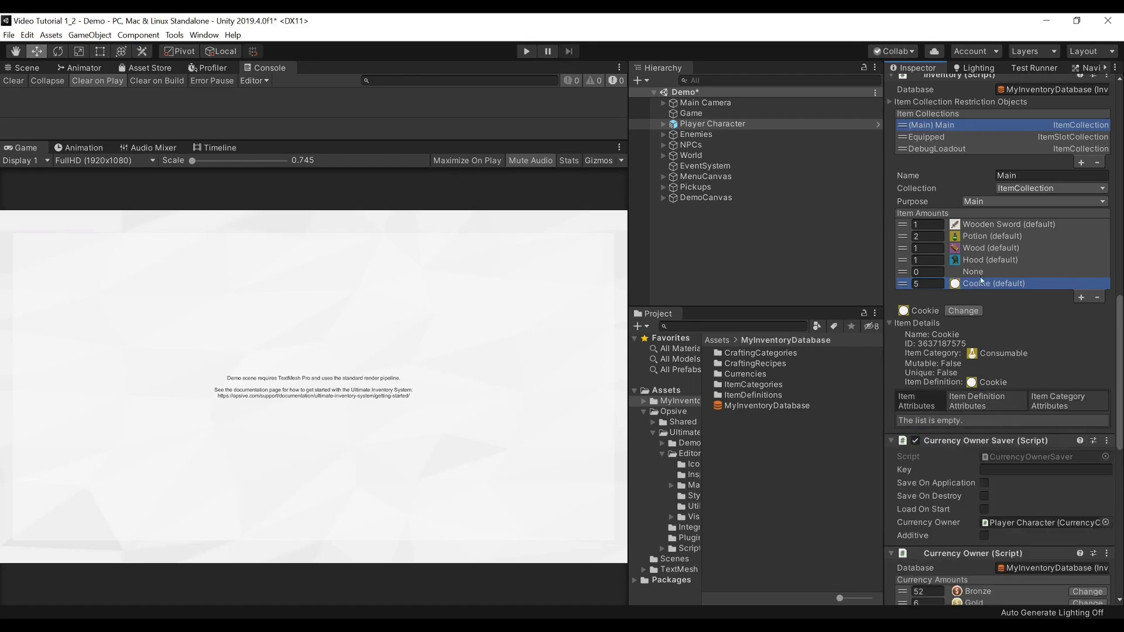
- Override the starting Wooden Sword's Attack to 10
click(983, 226)
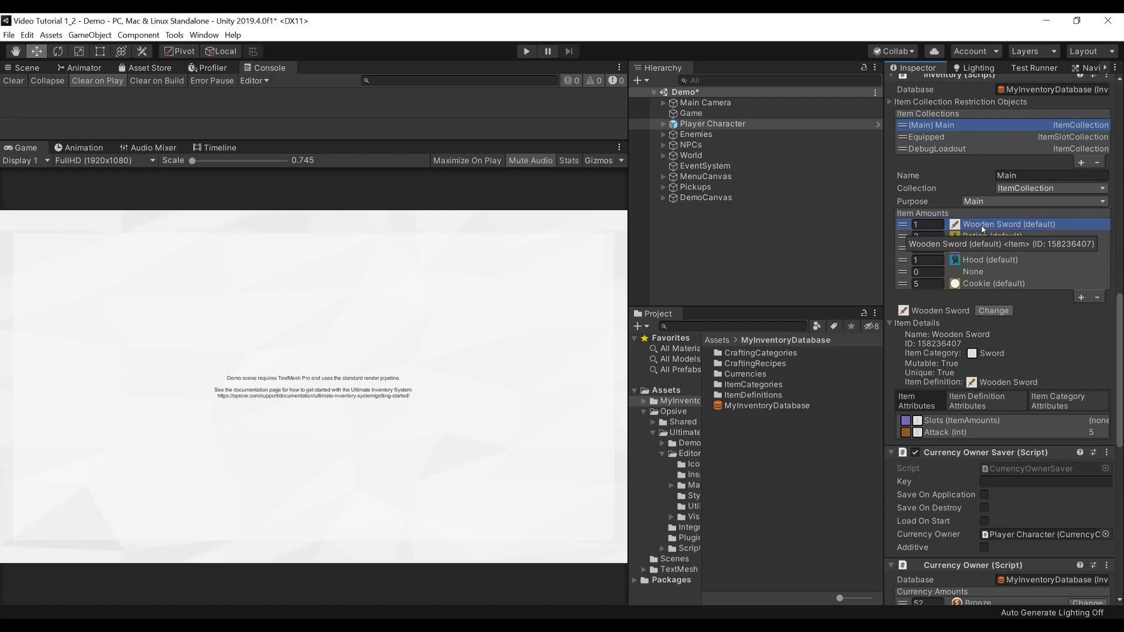
click(962, 421)
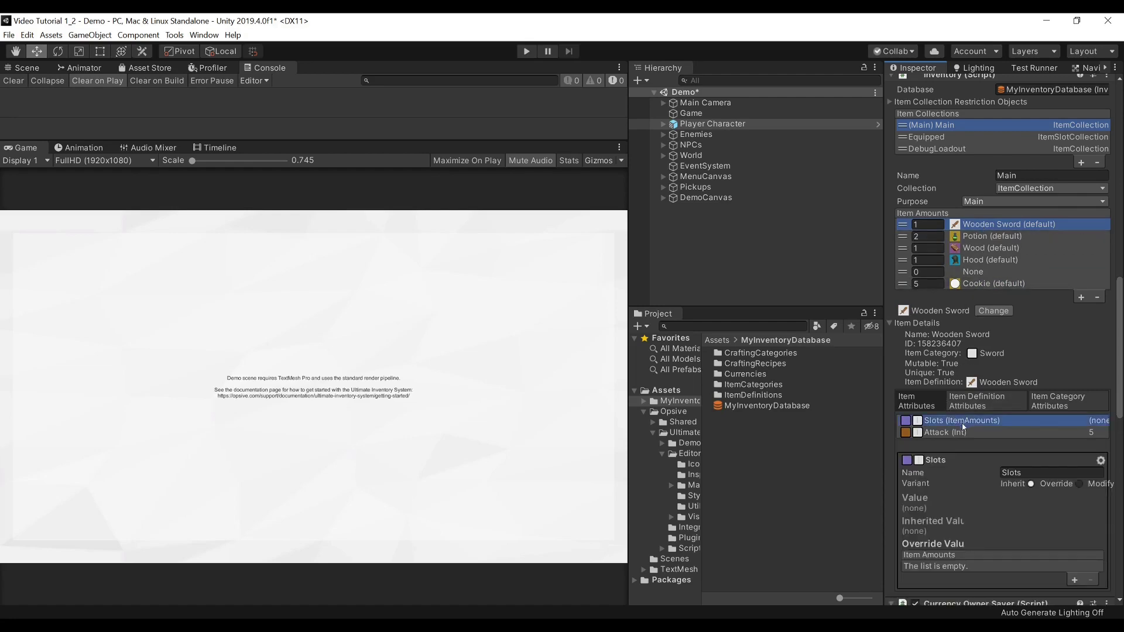
click(963, 432)
scroll(965, 436, down, 3)
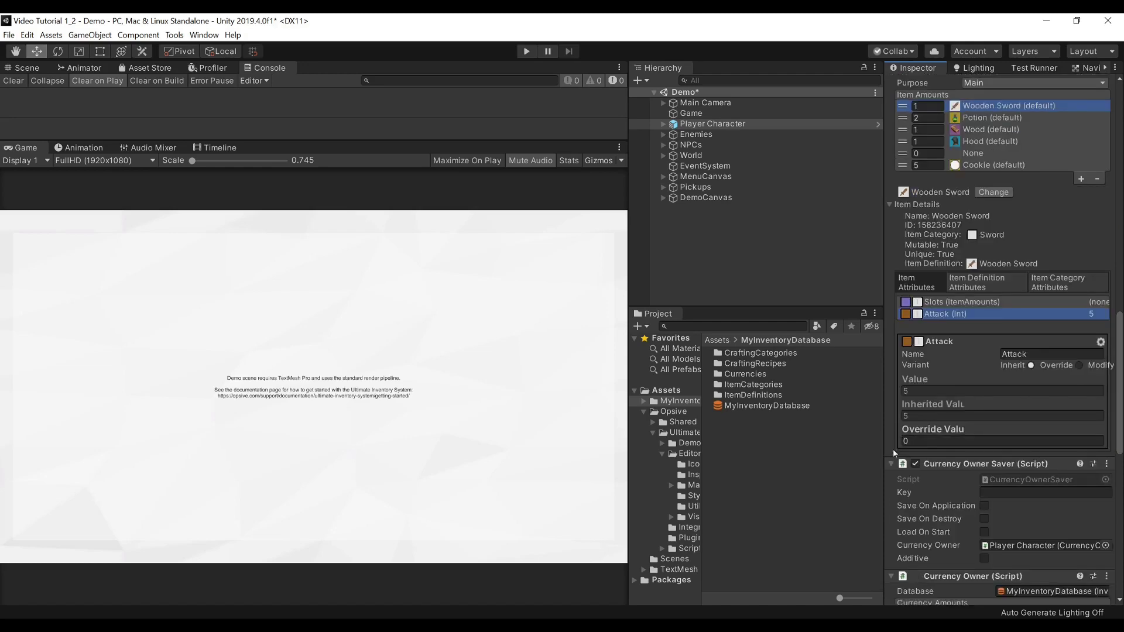
click(936, 443)
text(10)
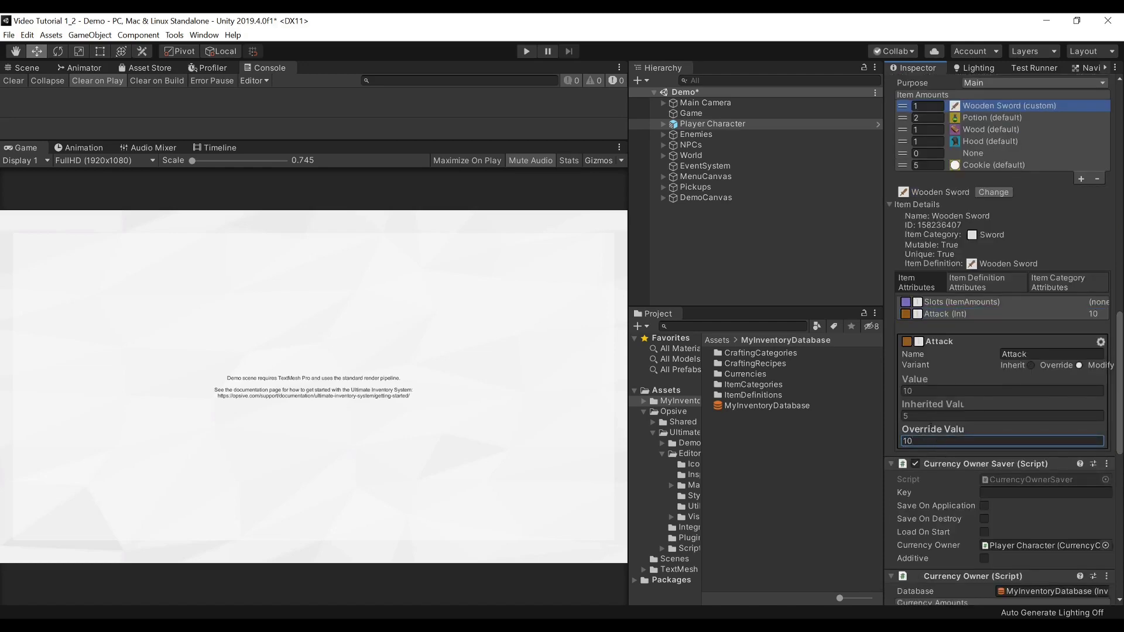
- Start play mode, dismiss the welcome message and open the inventory to Usable Items
click(527, 52)
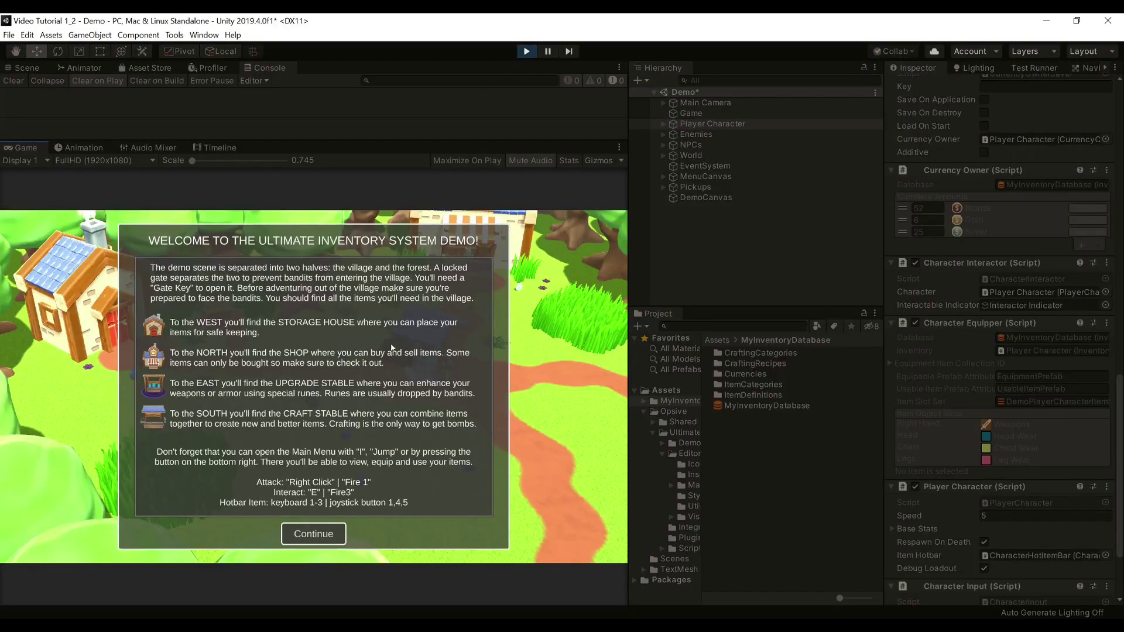
click(318, 533)
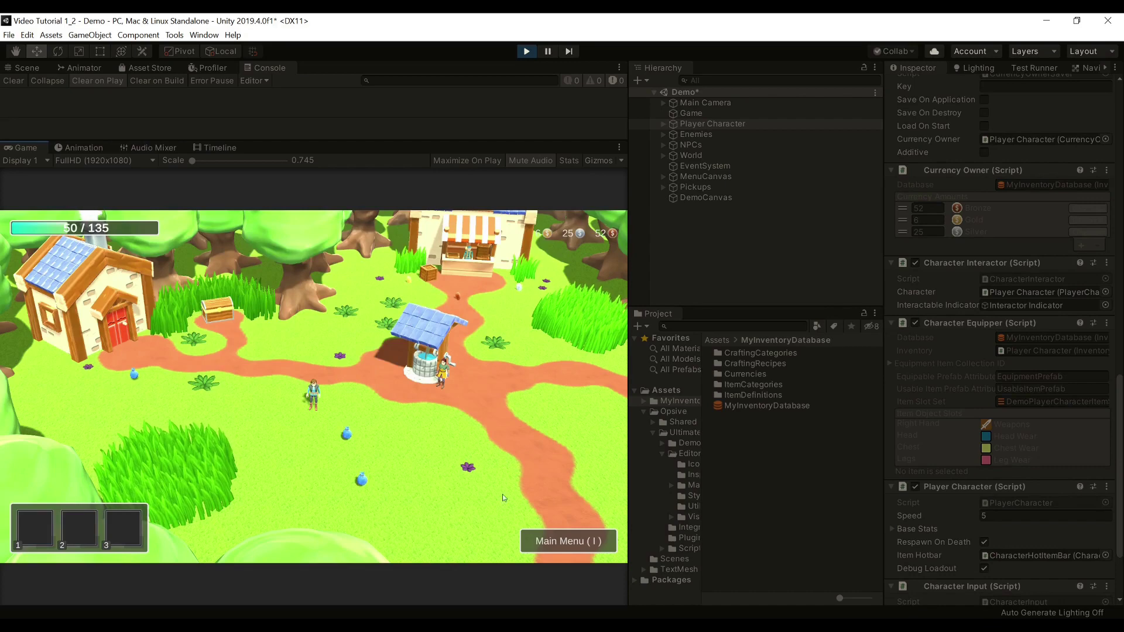
click(542, 536)
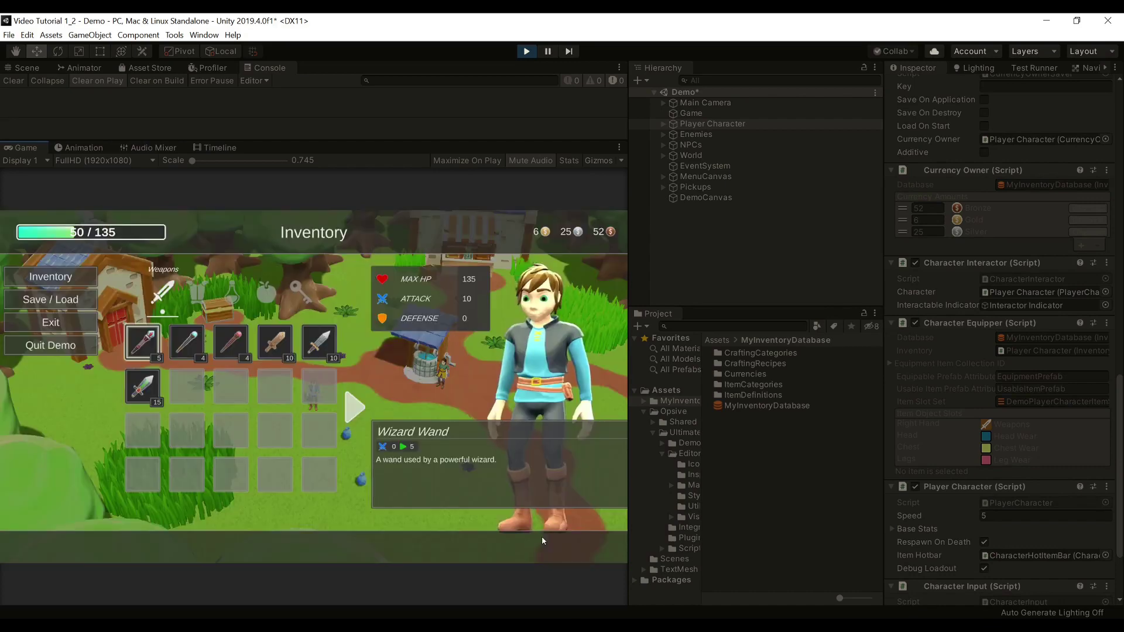
click(353, 408)
click(354, 408)
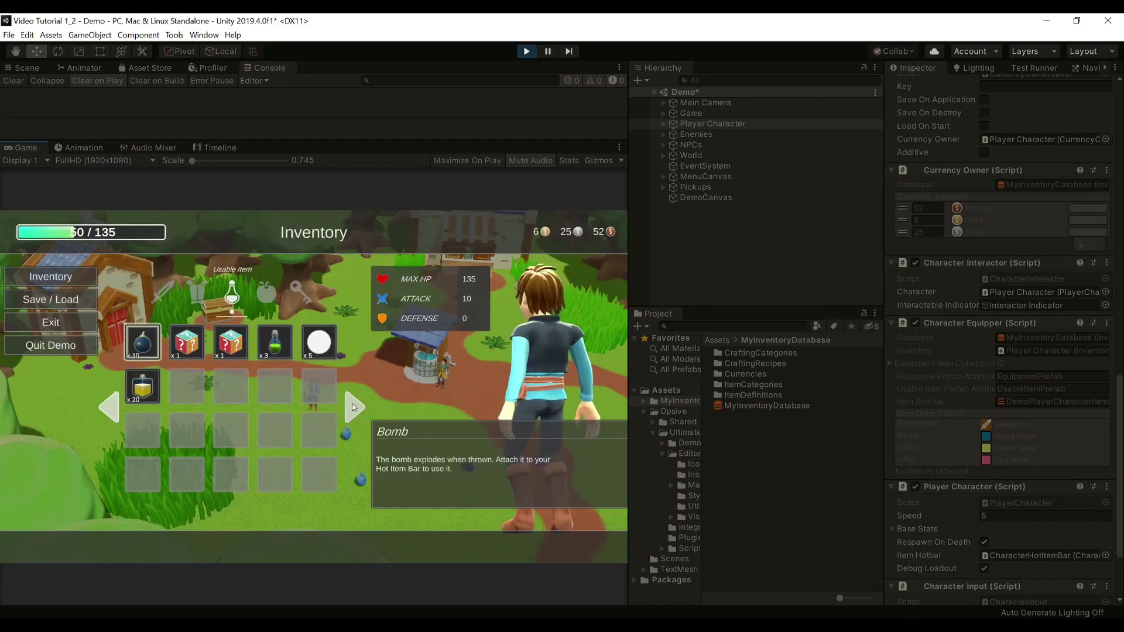
- Consume two Cookies, raising health from 50 to 90
mouse_move(320, 345)
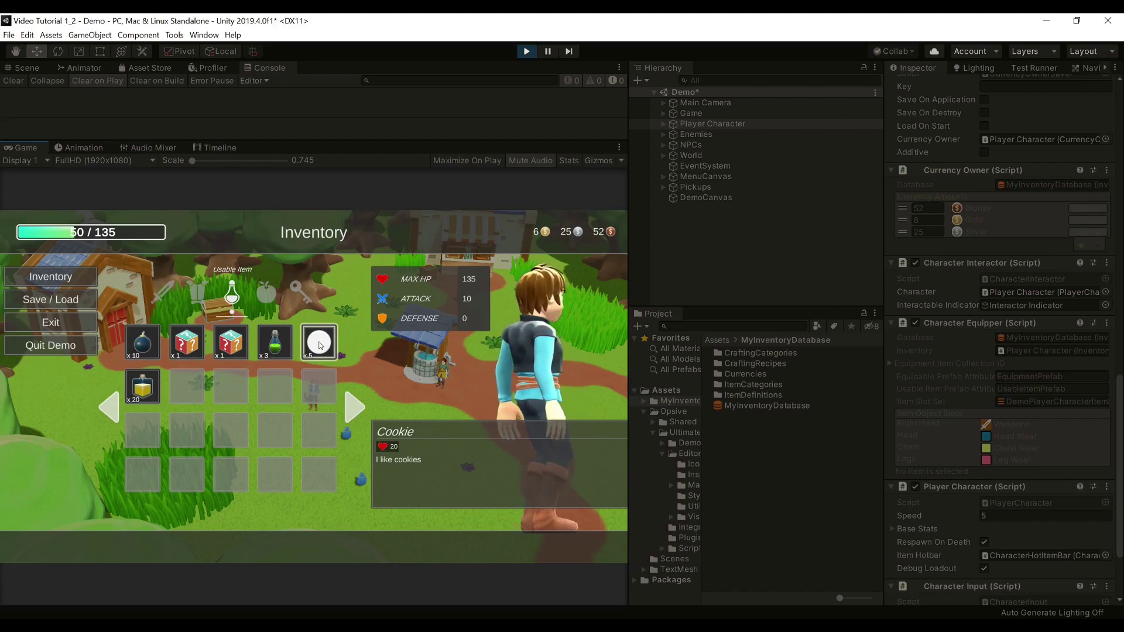
click(320, 345)
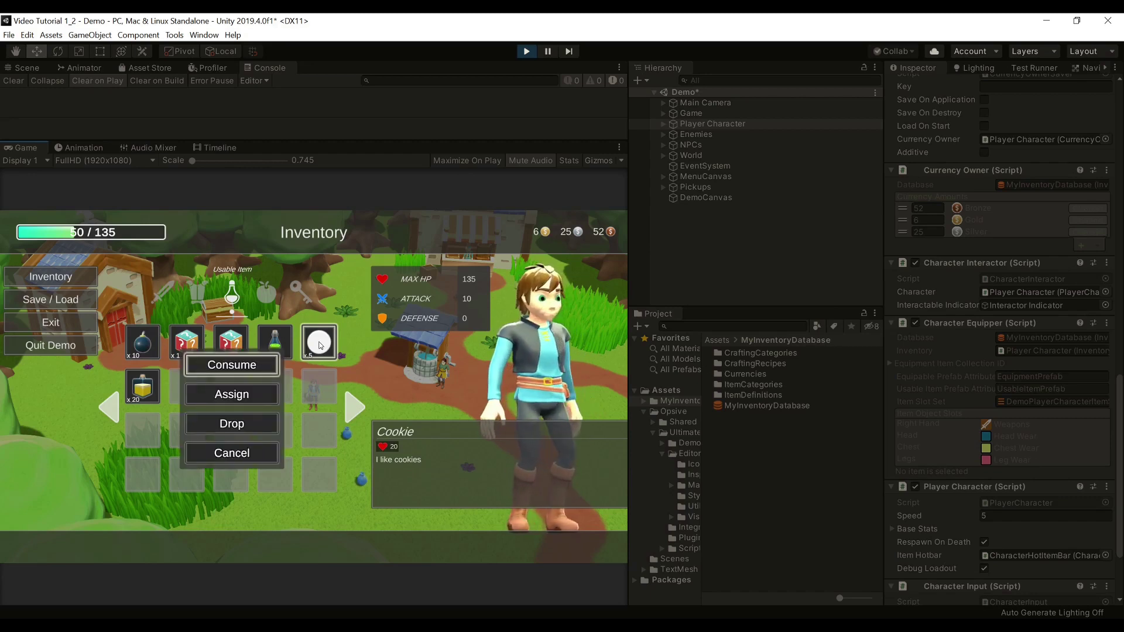
click(252, 366)
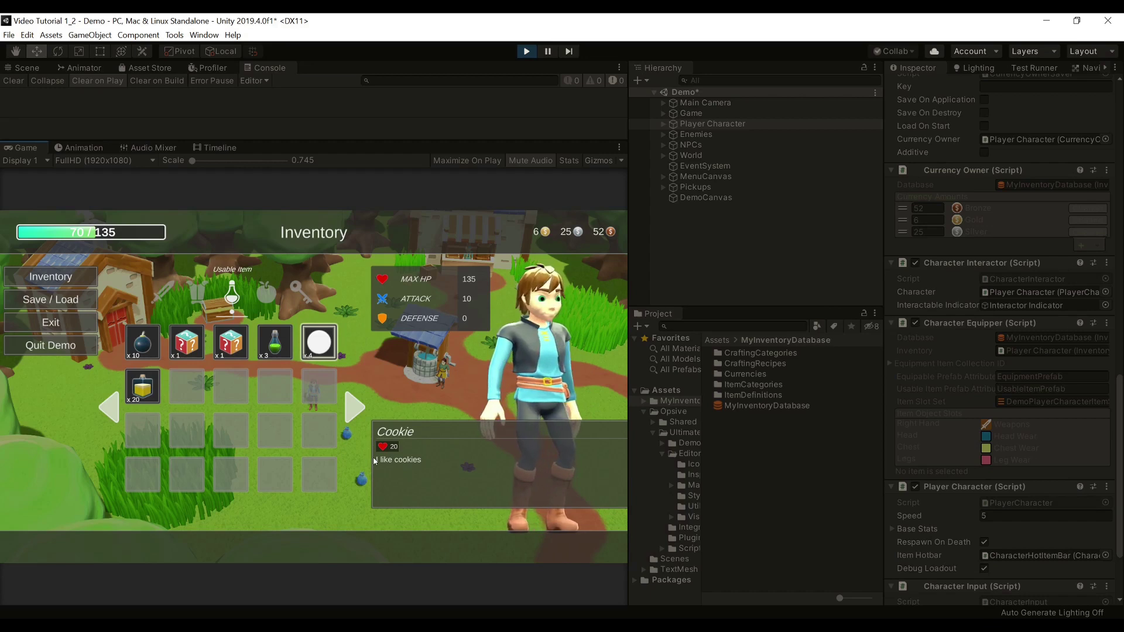
click(329, 336)
key(Return)
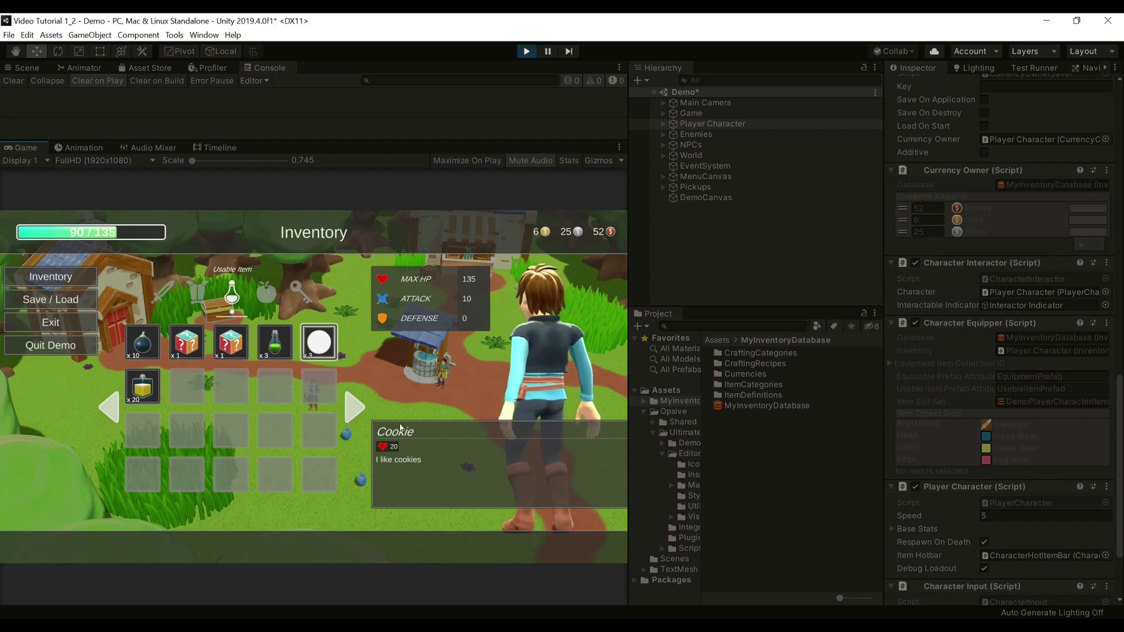